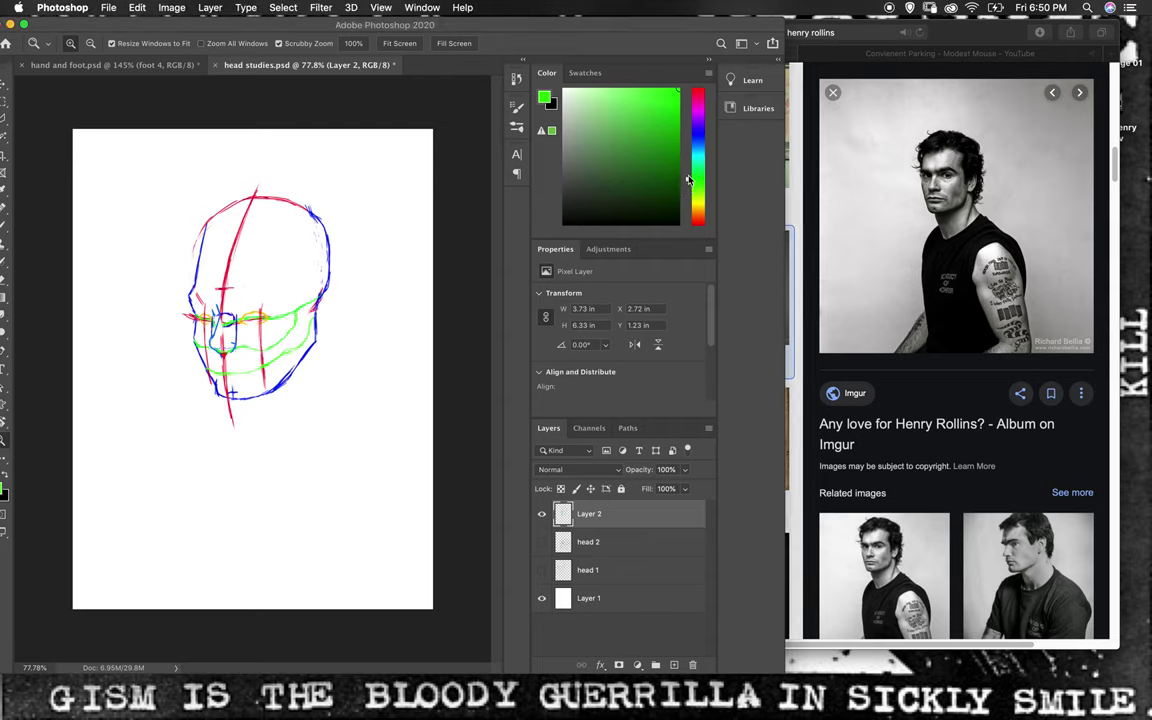
# - Pick a dark blue drawing colour and zoom in on the eye and nose area
pyautogui.click(566, 198)
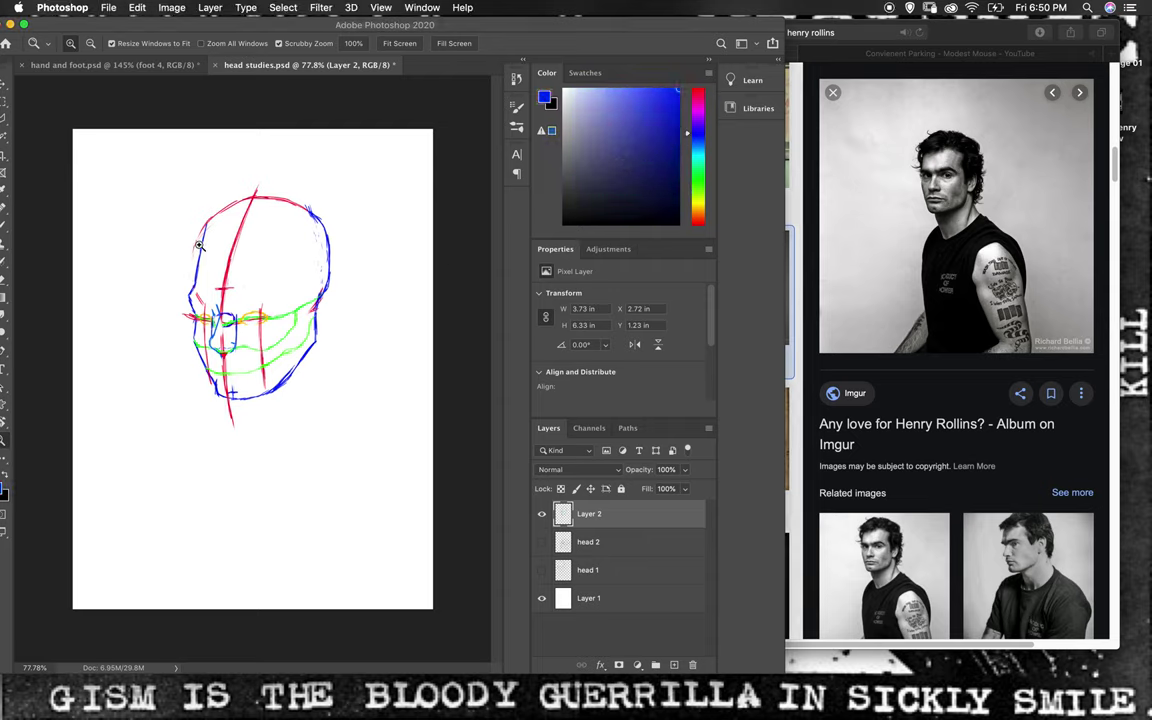
pyautogui.press('b')
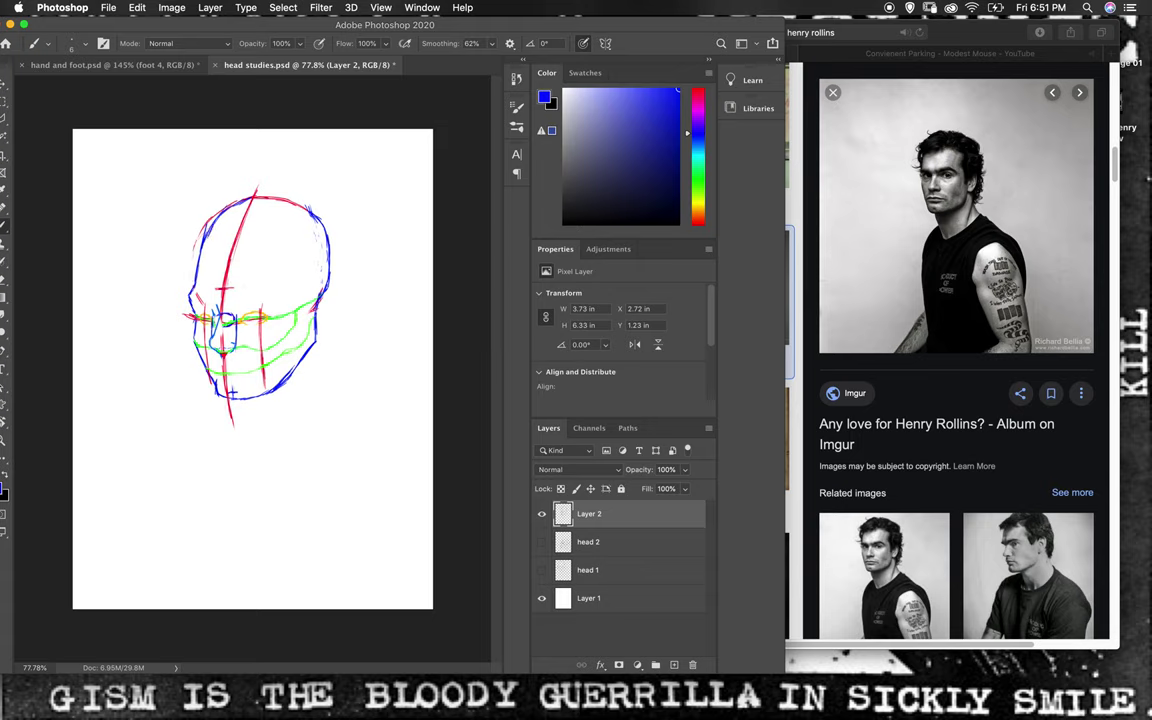
pyautogui.press('e')
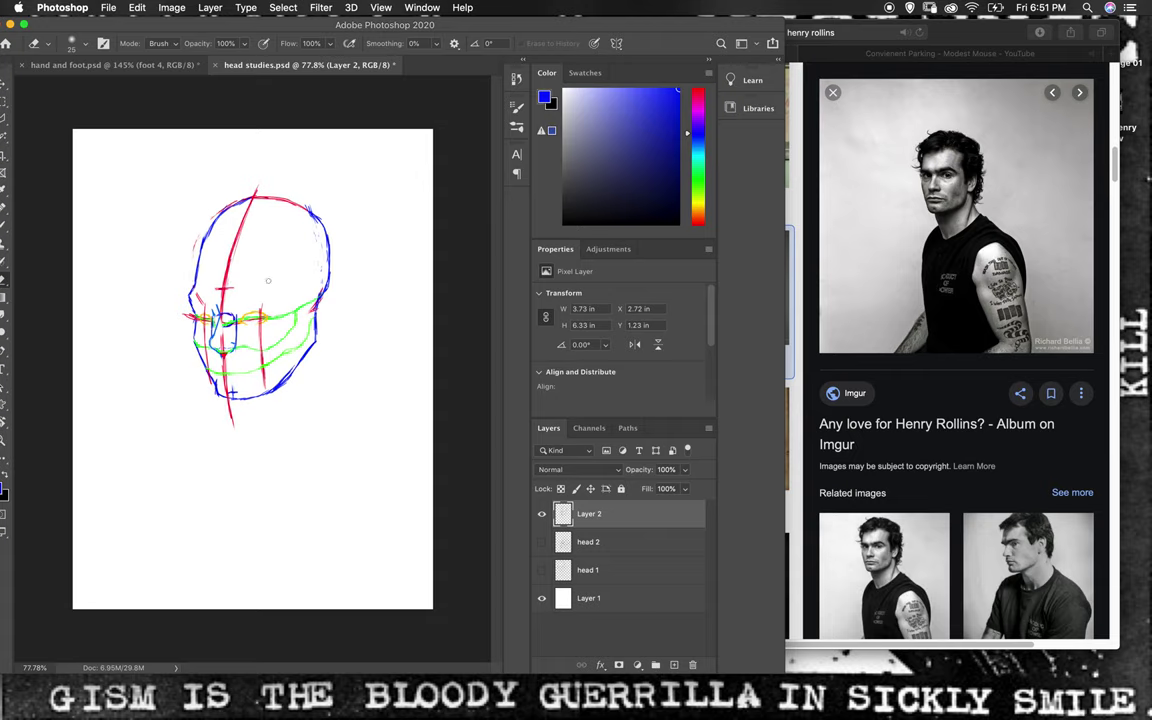
pyautogui.press('z')
pyautogui.moveTo(265, 287); pyautogui.dragTo(334, 303)
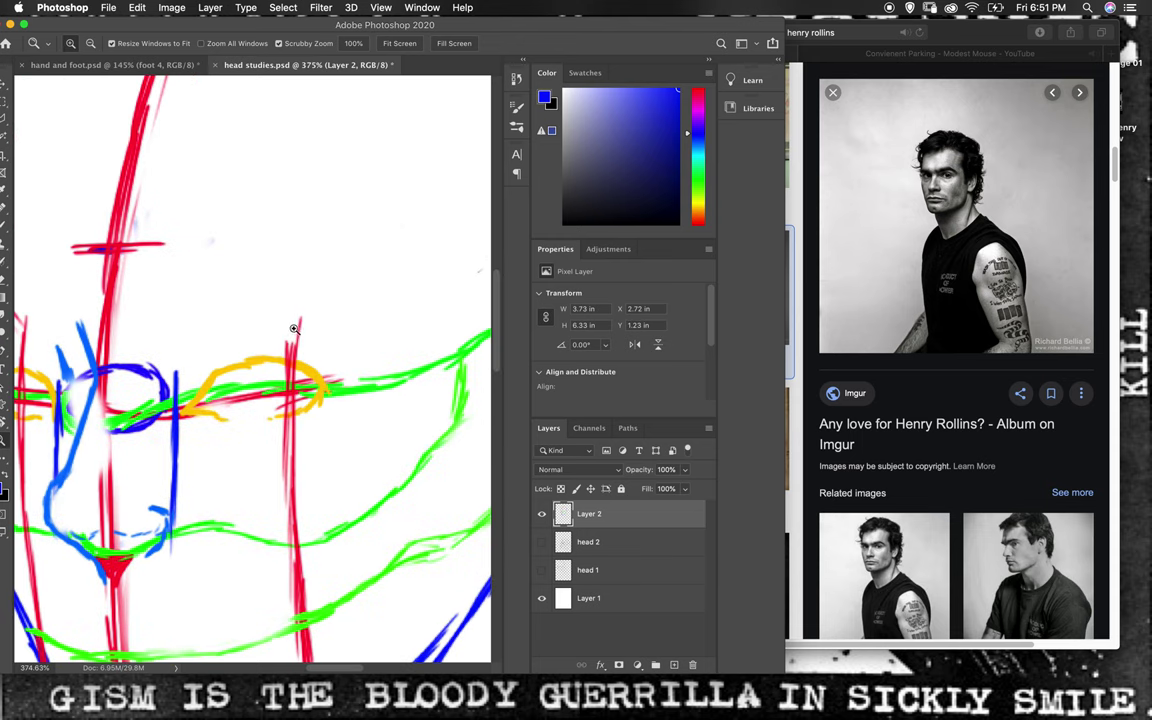
# - Erase part of the blue eye outline and close its right side
pyautogui.press('b')
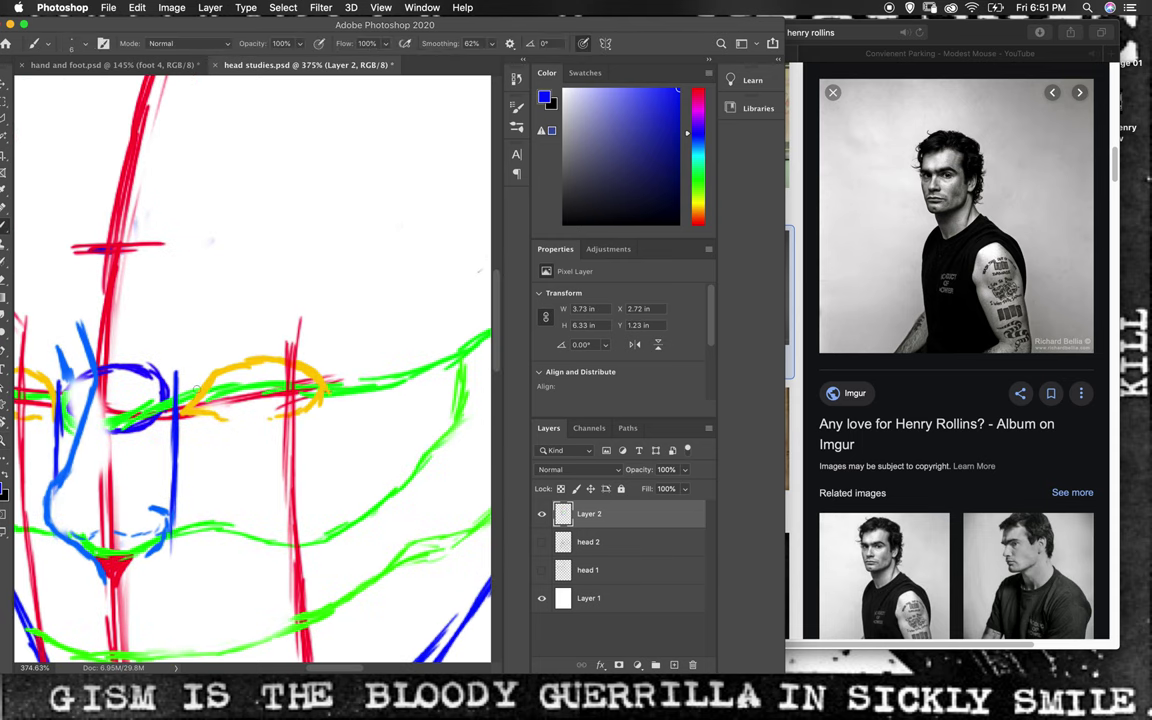
pyautogui.press('e')
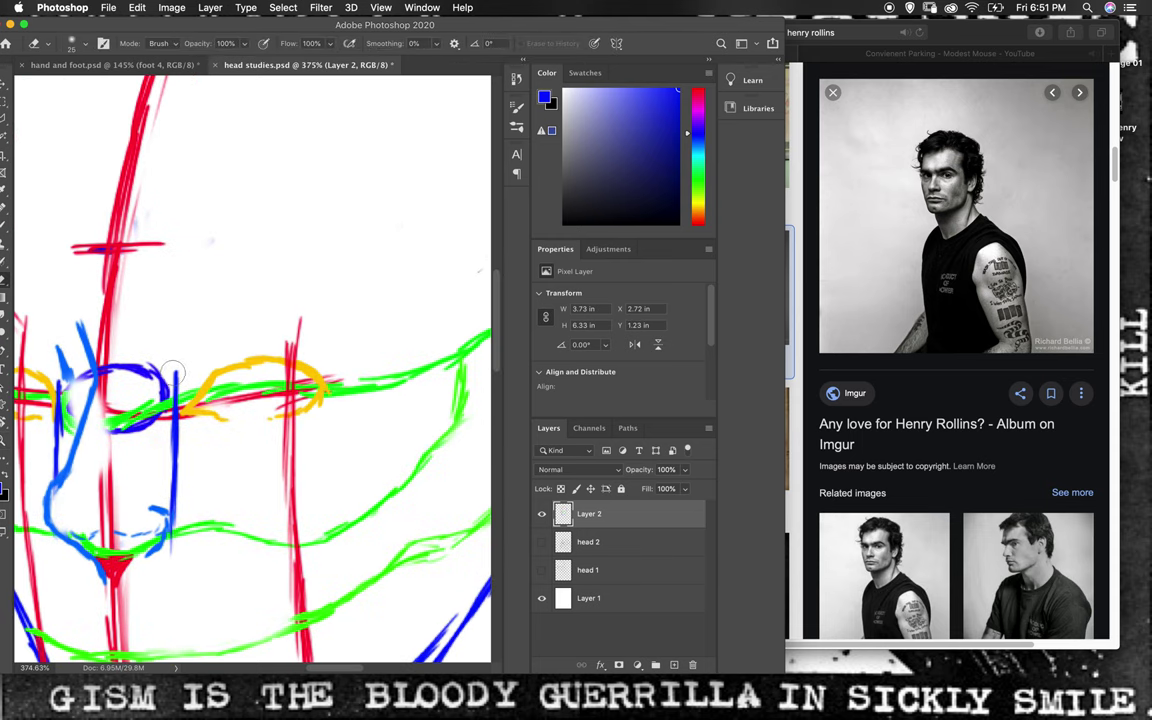
pyautogui.moveTo(165, 378); pyautogui.dragTo(170, 392)
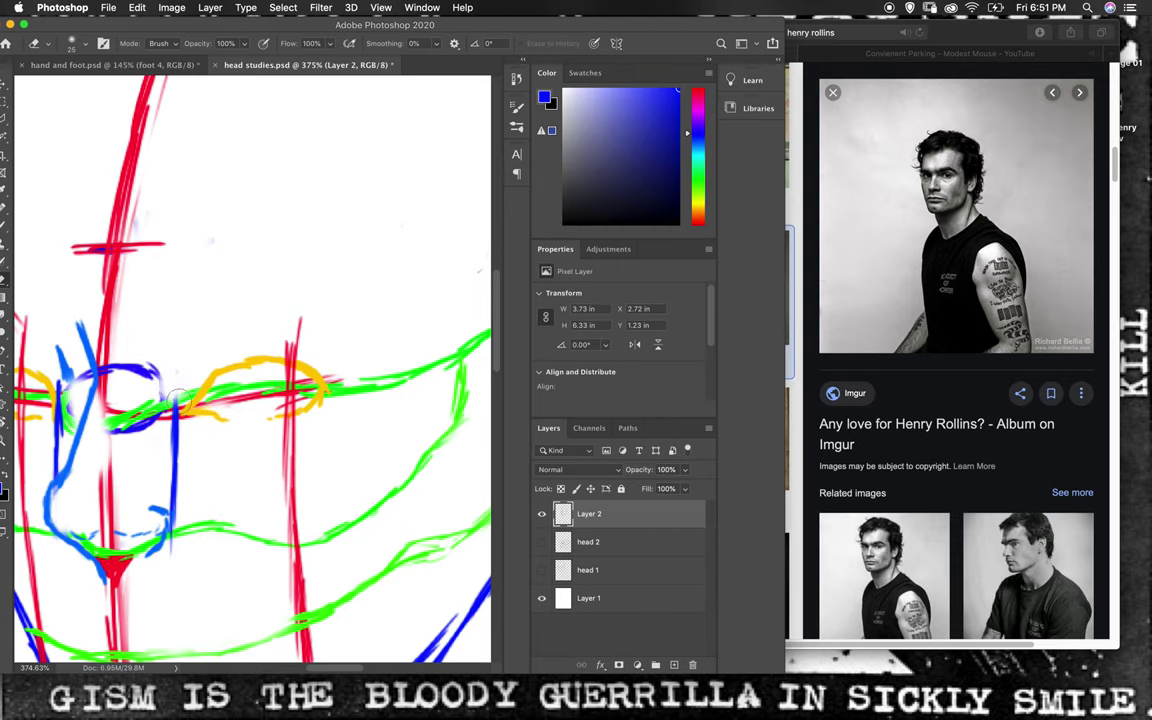
pyautogui.press('b')
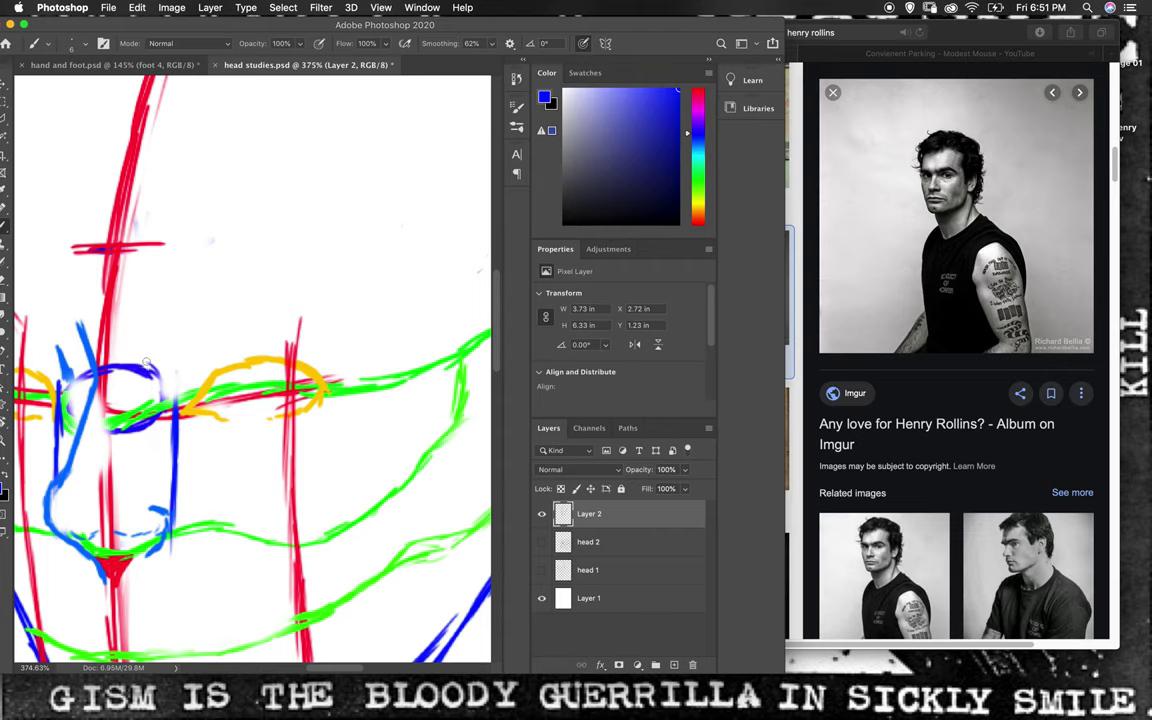
pyautogui.moveTo(150, 366); pyautogui.dragTo(158, 402)
# - With a smaller eraser, remove the line right of the nose and redraw the eye oval's top
pyautogui.press('e')
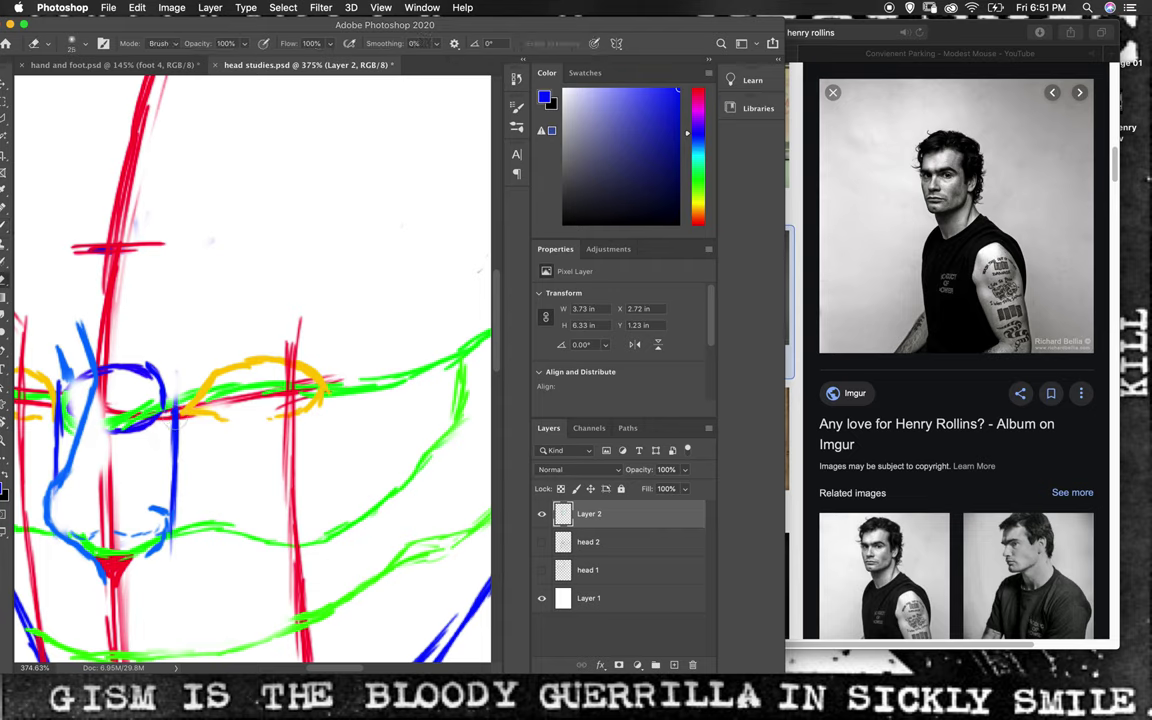
pyautogui.press('[')
pyautogui.moveTo(171, 396)
pyautogui.mouseDown()
pyautogui.moveTo(175, 427)
pyautogui.moveTo(176, 412)
pyautogui.mouseUp()
pyautogui.moveTo(169, 376); pyautogui.dragTo(137, 369)
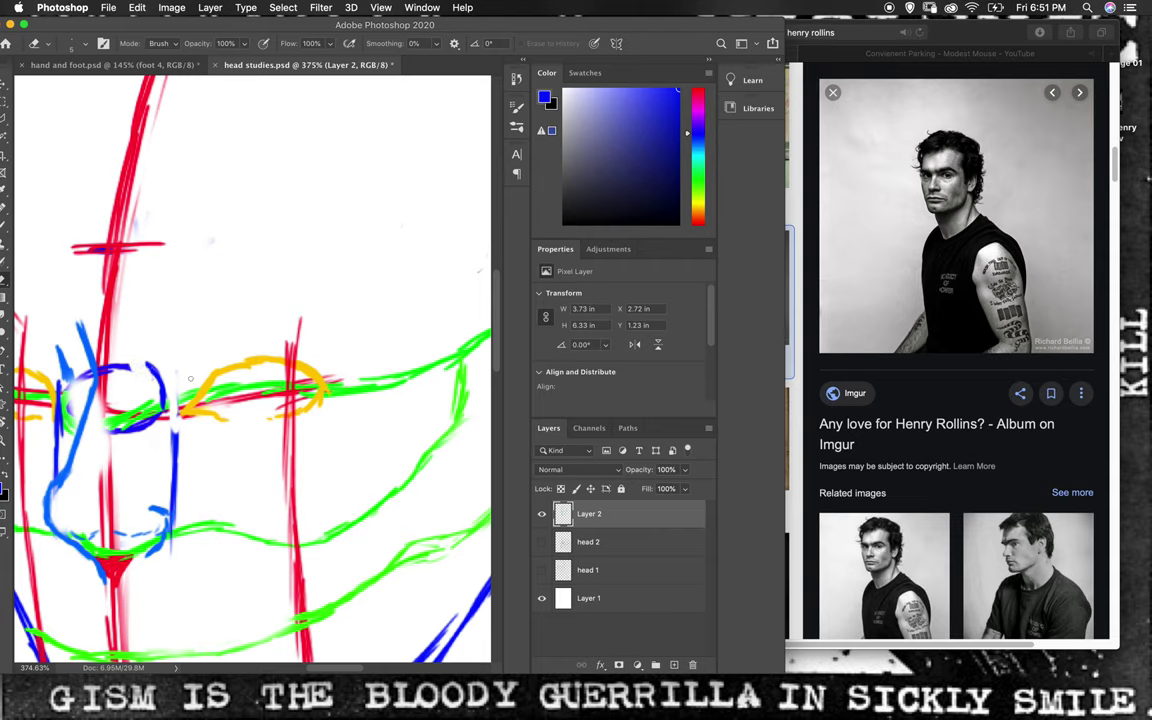
pyautogui.press('b')
pyautogui.moveTo(106, 372); pyautogui.dragTo(165, 400)
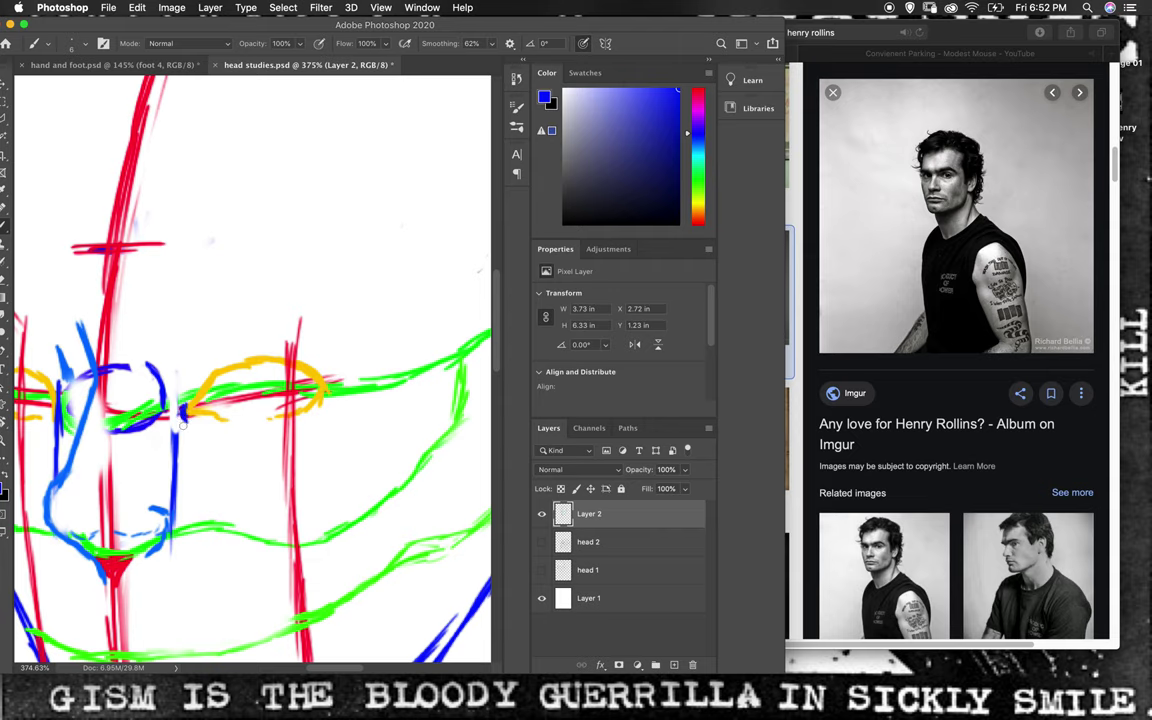
pyautogui.moveTo(170, 424)
pyautogui.mouseDown()
pyautogui.moveTo(186, 414)
pyautogui.moveTo(172, 420)
pyautogui.mouseUp()
# - Tidy the inner eye corner and draw a line along the nose bridge
pyautogui.press('e')
pyautogui.moveTo(150, 425); pyautogui.dragTo(153, 408)
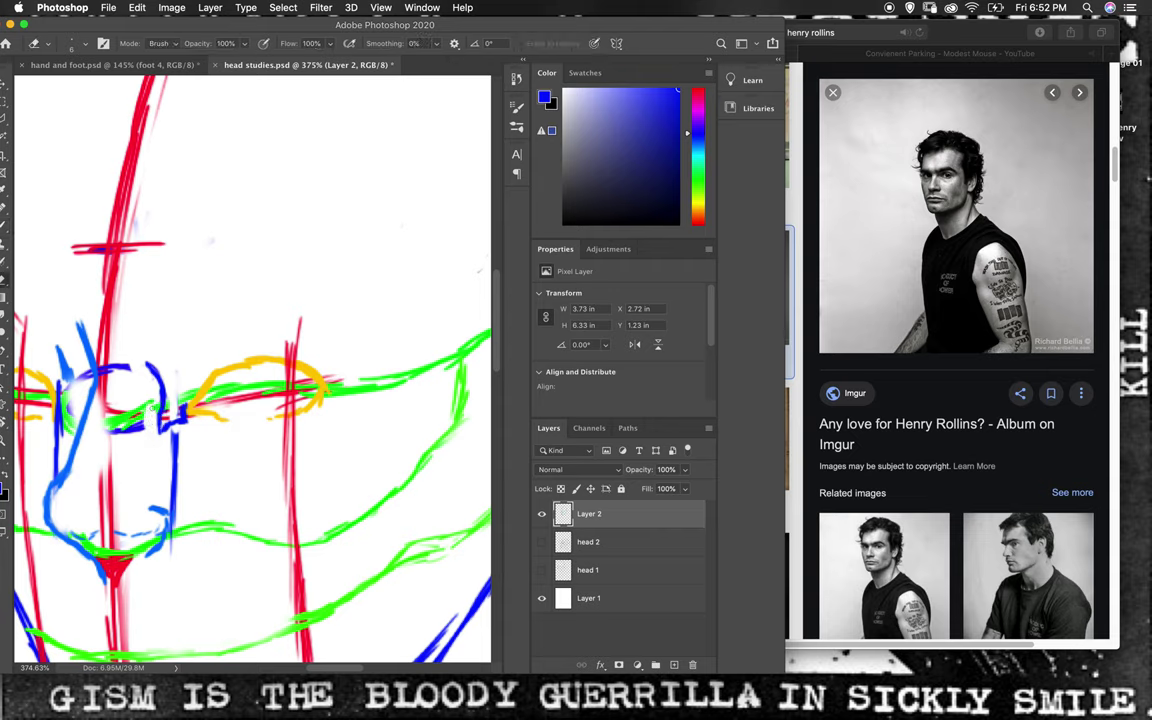
pyautogui.press('b')
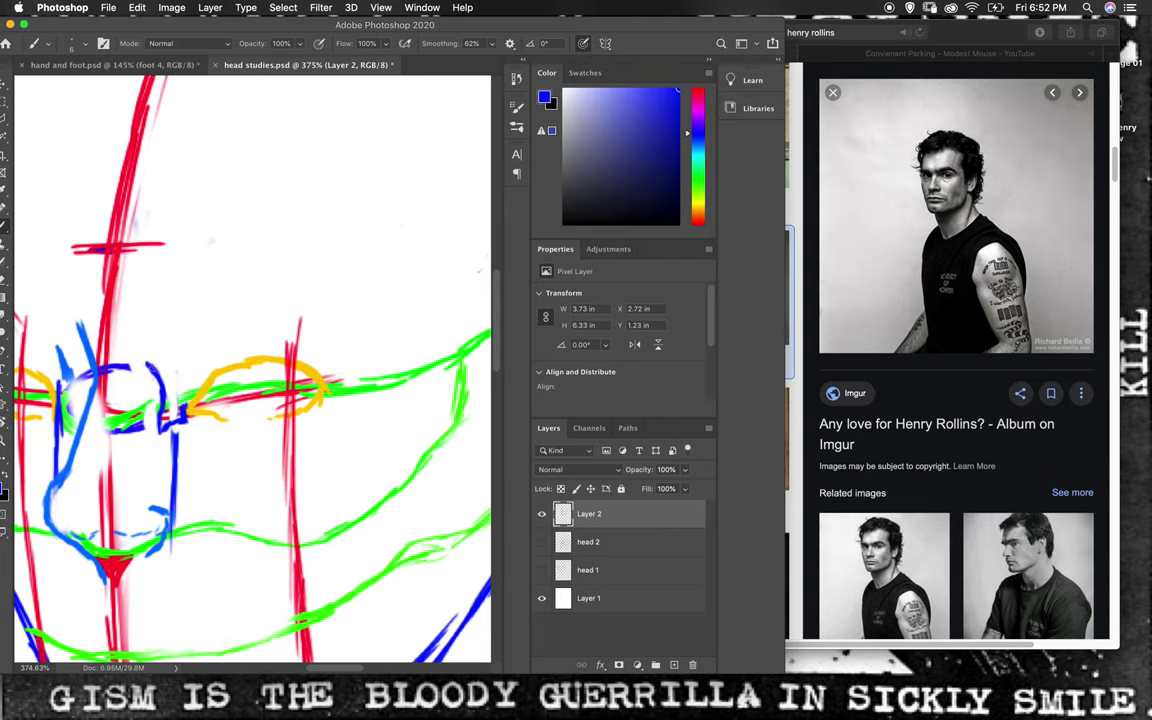
pyautogui.moveTo(147, 336); pyautogui.dragTo(152, 362)
pyautogui.moveTo(151, 352); pyautogui.dragTo(183, 322)
# - Undo the bad curve and draw a blue brow line arching over the right eye
pyautogui.press('super+z')
pyautogui.press('super+z')
pyautogui.moveTo(152, 336); pyautogui.dragTo(196, 328)
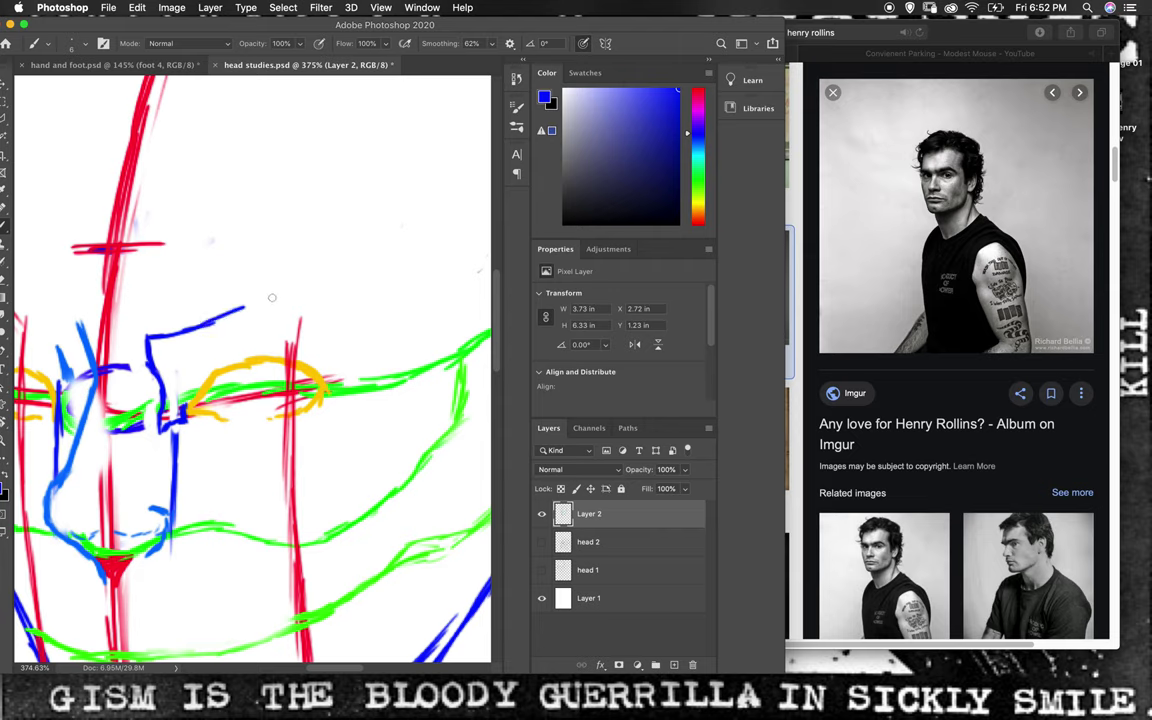
pyautogui.moveTo(152, 331); pyautogui.dragTo(266, 305)
pyautogui.moveTo(152, 331); pyautogui.dragTo(311, 290)
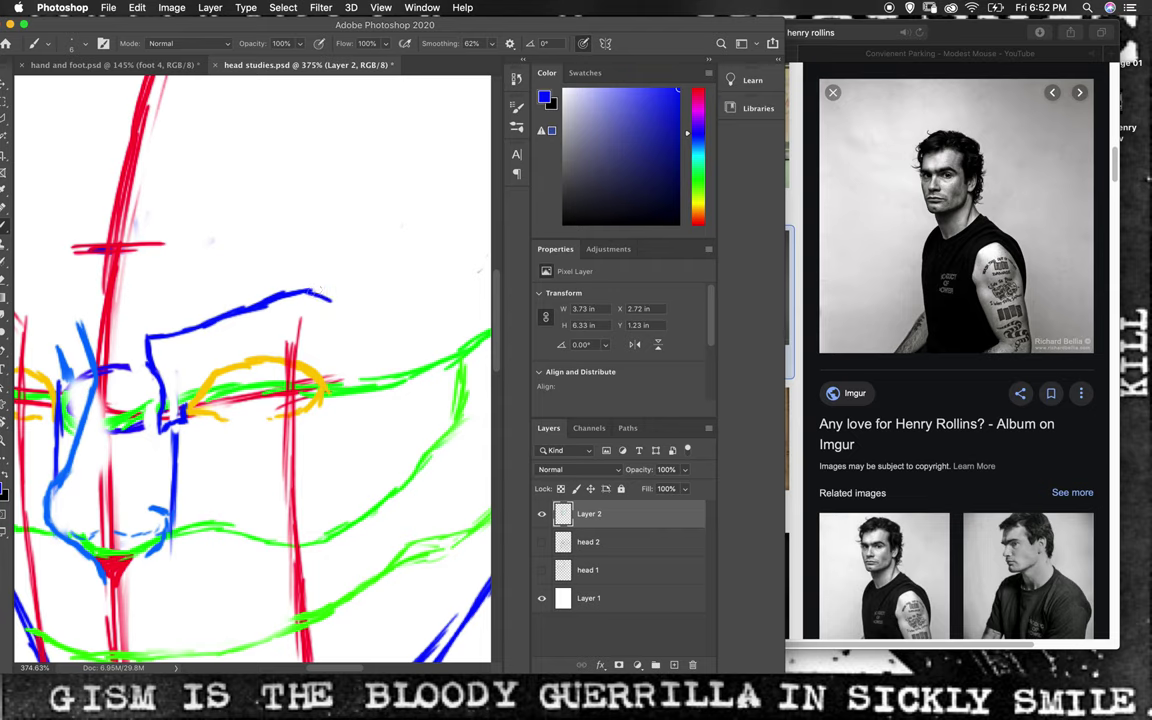
pyautogui.moveTo(300, 292); pyautogui.dragTo(355, 330)
pyautogui.moveTo(300, 292)
pyautogui.mouseDown()
pyautogui.moveTo(375, 352)
pyautogui.moveTo(378, 368)
pyautogui.mouseUp()
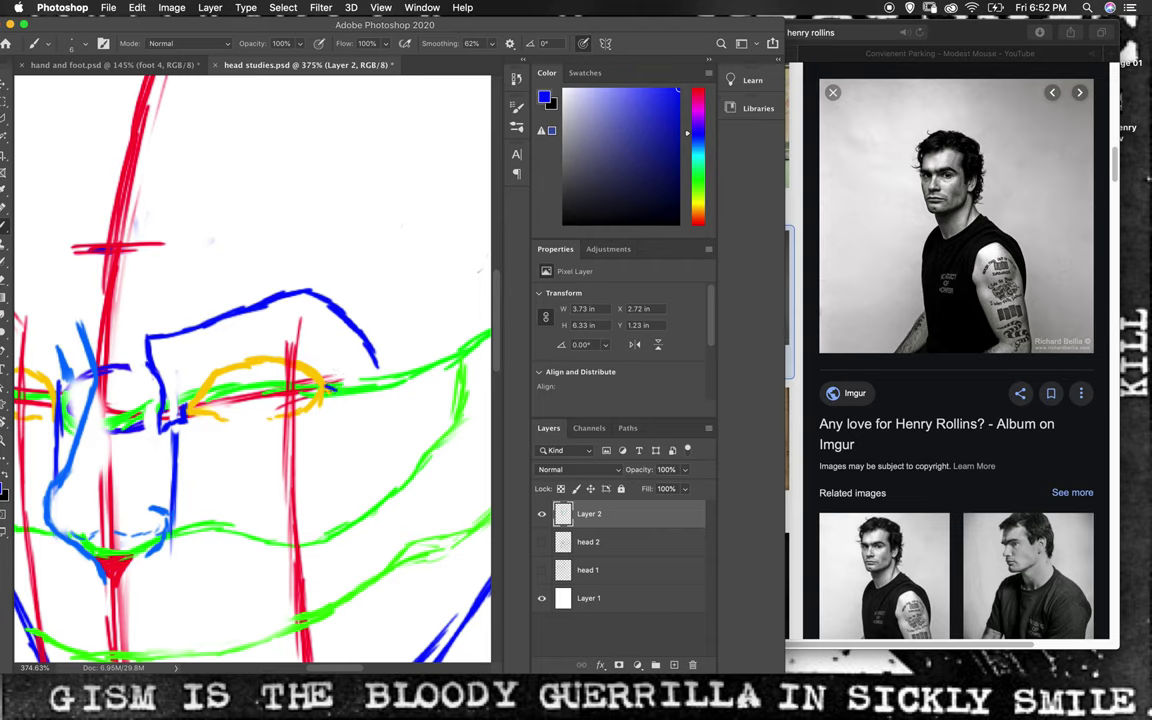
pyautogui.moveTo(325, 383); pyautogui.dragTo(360, 392)
# - Add a diagonal lid line below the brow, redoing the overlong stroke
pyautogui.moveTo(198, 427); pyautogui.dragTo(215, 436)
pyautogui.moveTo(200, 428); pyautogui.dragTo(235, 462)
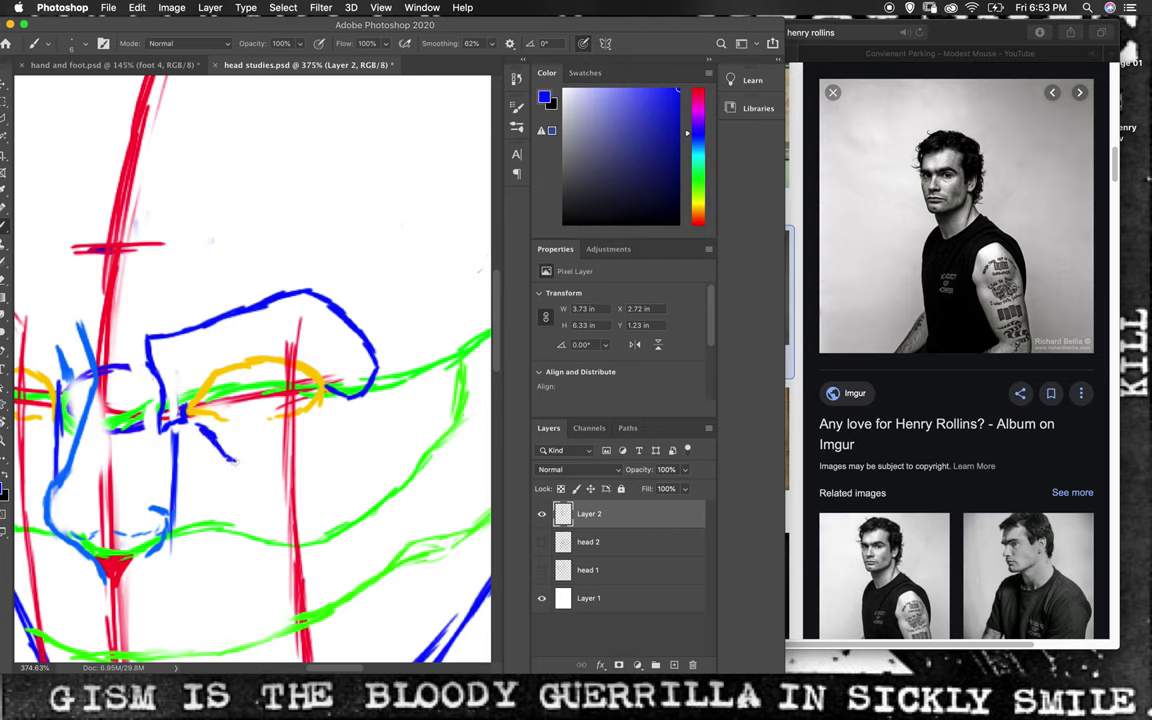
pyautogui.press('super+z')
pyautogui.moveTo(203, 426); pyautogui.dragTo(226, 452)
pyautogui.moveTo(230, 455); pyautogui.dragTo(265, 457)
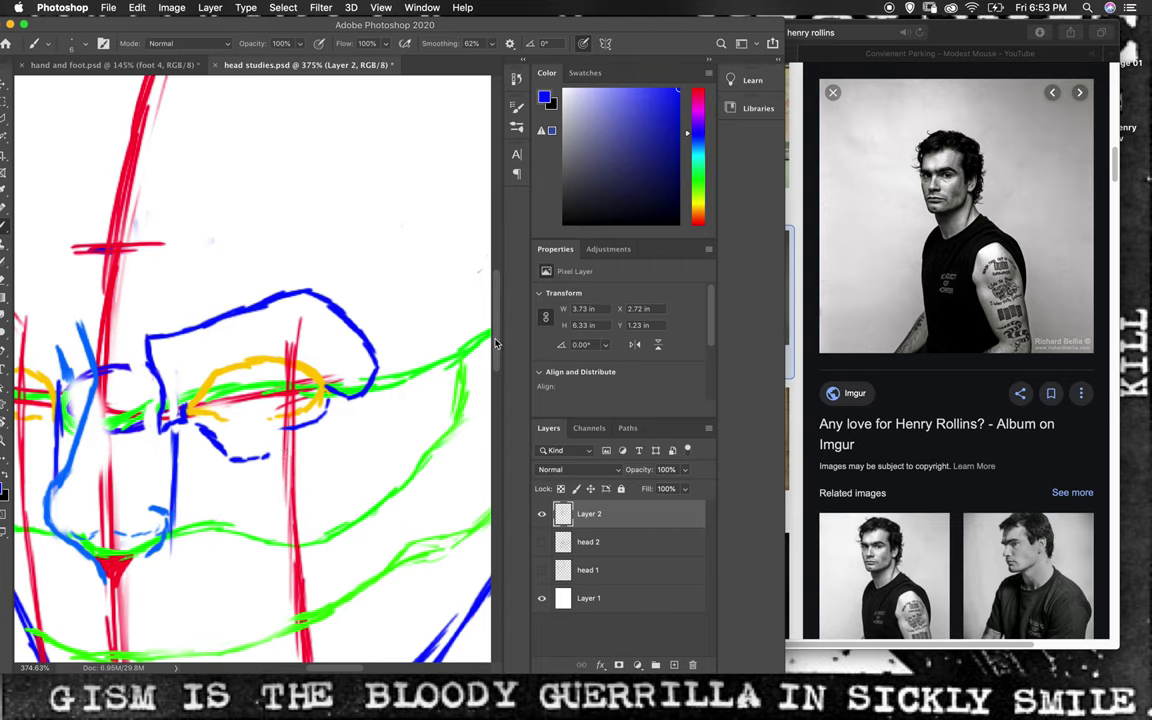
pyautogui.click(335, 673)
# - Pan to the left eye, sketch the blue brow corner, darken the cheek line, and arch a stroke over the eye
pyautogui.moveTo(335, 670)
pyautogui.mouseDown()
pyautogui.moveTo(320, 670)
pyautogui.moveTo(305, 553)
pyautogui.mouseUp()
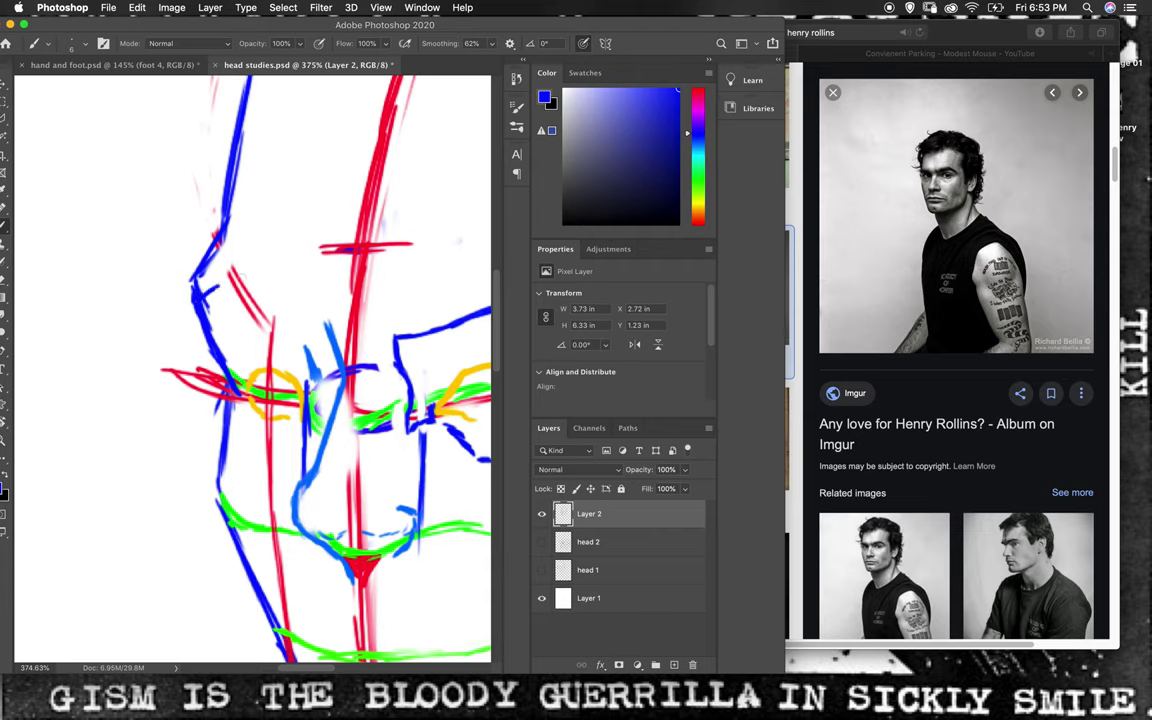
pyautogui.moveTo(200, 296)
pyautogui.mouseDown()
pyautogui.moveTo(226, 280)
pyautogui.moveTo(194, 258)
pyautogui.mouseUp()
pyautogui.moveTo(210, 272)
pyautogui.mouseDown()
pyautogui.moveTo(204, 256)
pyautogui.moveTo(320, 321)
pyautogui.mouseUp()
pyautogui.moveTo(272, 280); pyautogui.dragTo(322, 328)
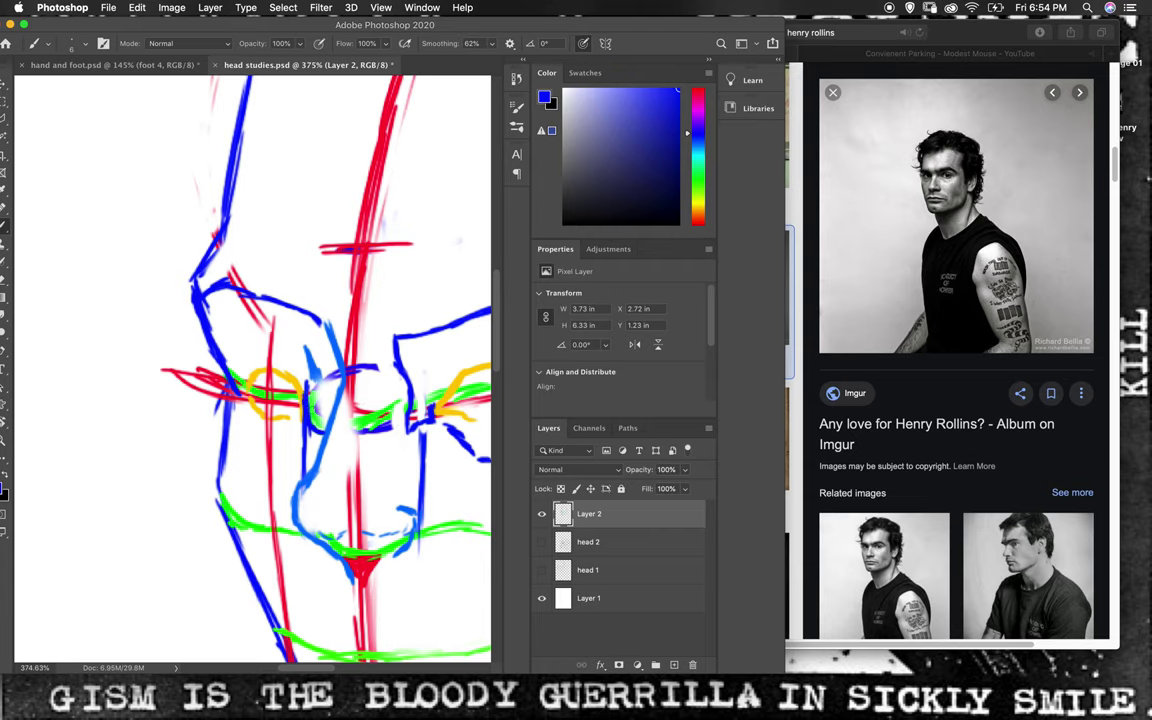
pyautogui.press('e')
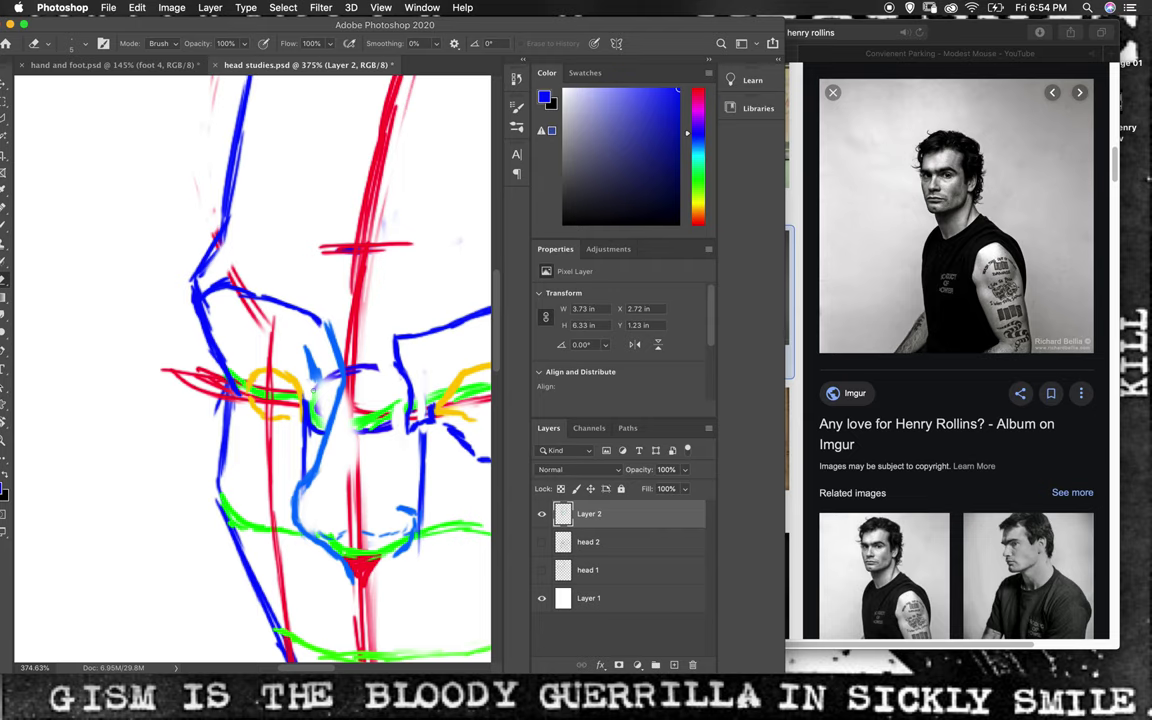
pyautogui.hotkey('ctrl', 'z')
pyautogui.press('b')
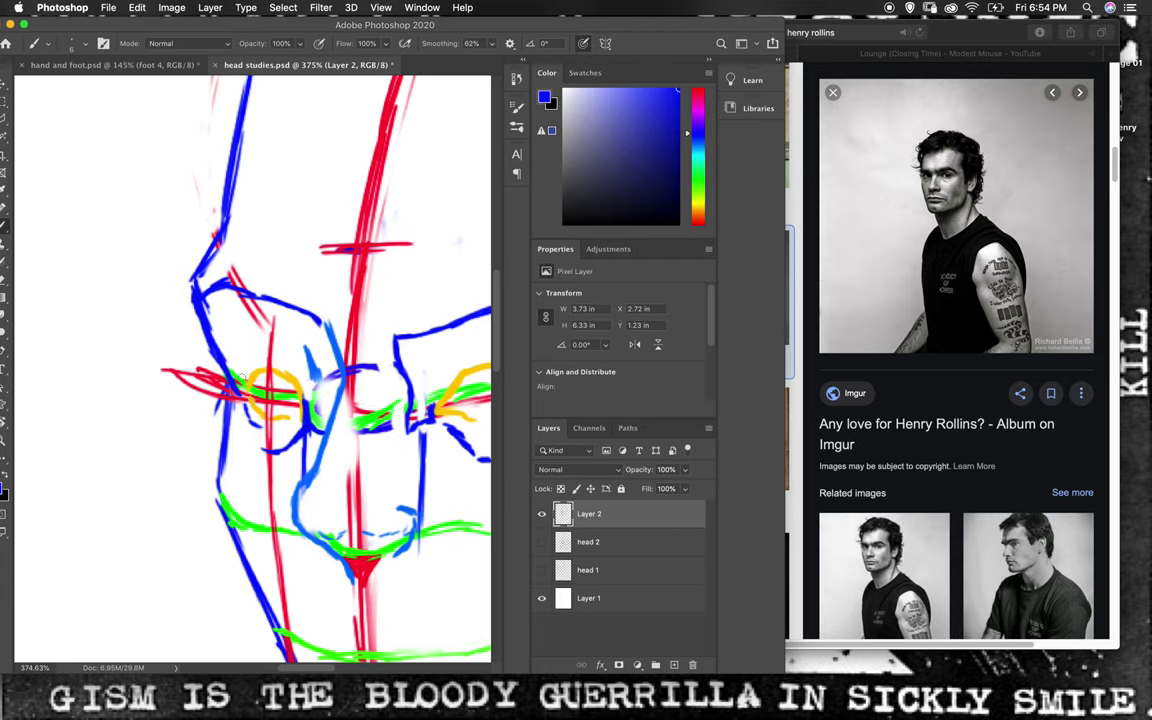
pyautogui.moveTo(245, 376)
pyautogui.mouseDown()
pyautogui.moveTo(261, 360)
pyautogui.moveTo(307, 385)
pyautogui.mouseUp()
# - Scroll down to the mouth, switch to orange, and mark the left of the green mouth line
pyautogui.hscroll(3, 313, 676)
pyautogui.hscroll(2, 315, 677)
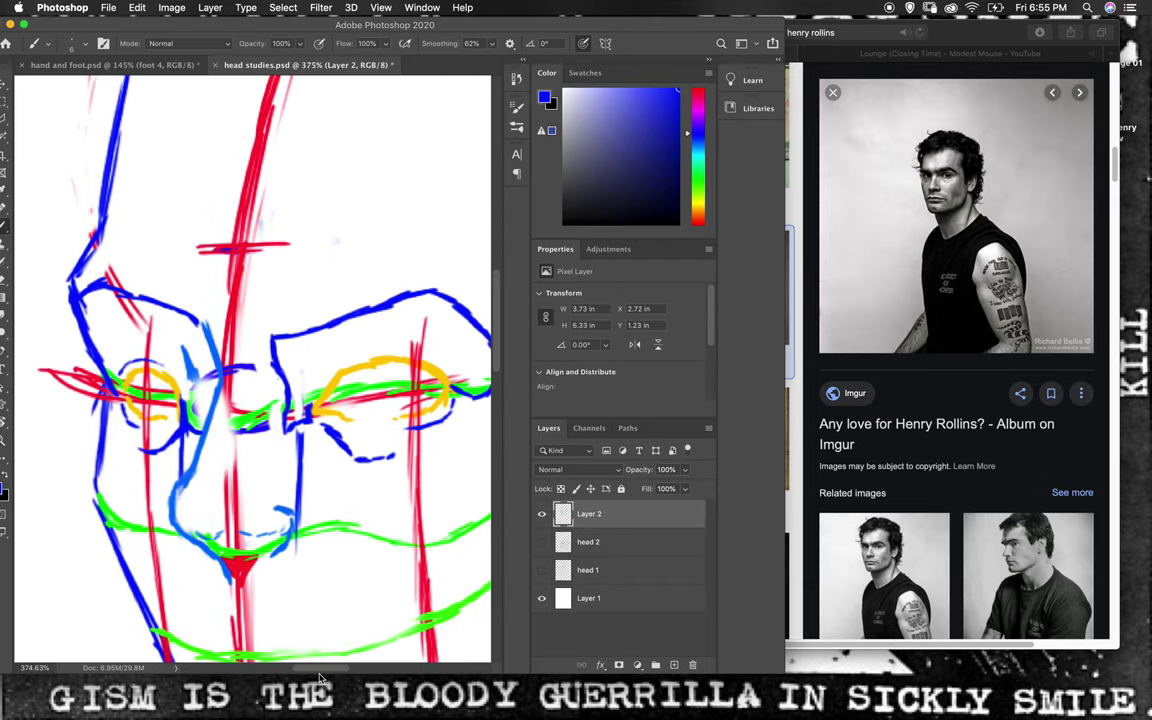
pyautogui.hscroll(1, 320, 679)
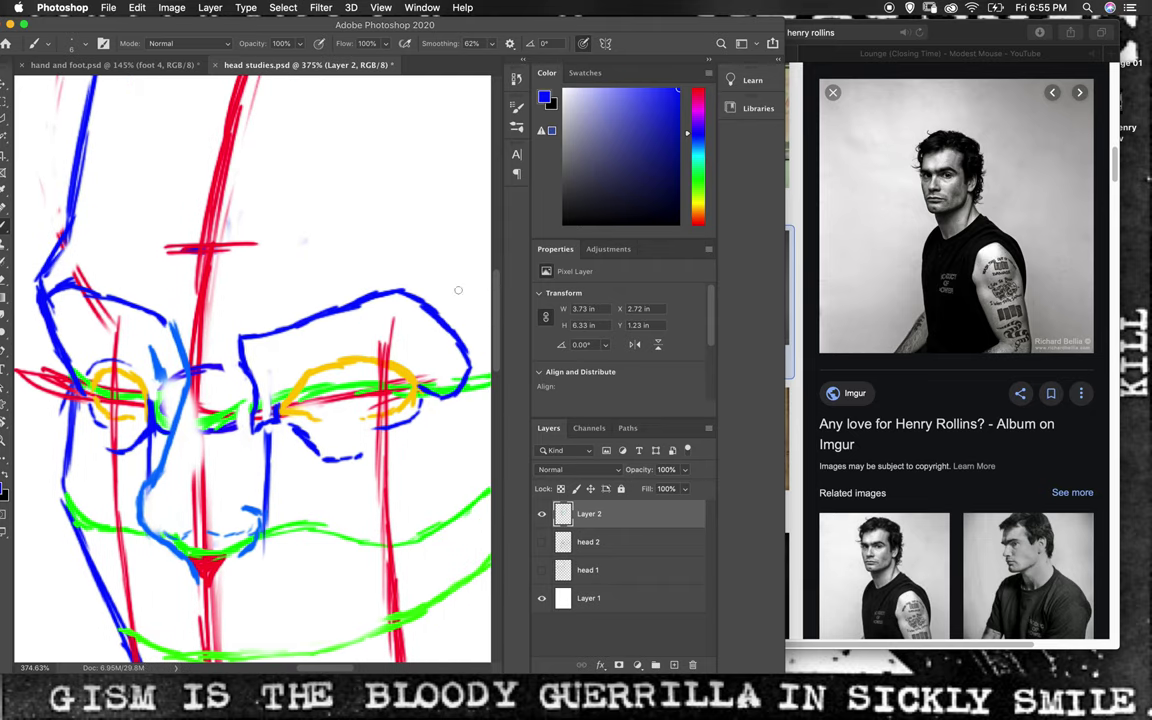
pyautogui.scroll(-2, 458, 295)
pyautogui.scroll(-3, 460, 305)
pyautogui.scroll(-1, 452, 301)
pyautogui.scroll(-1, 452, 301)
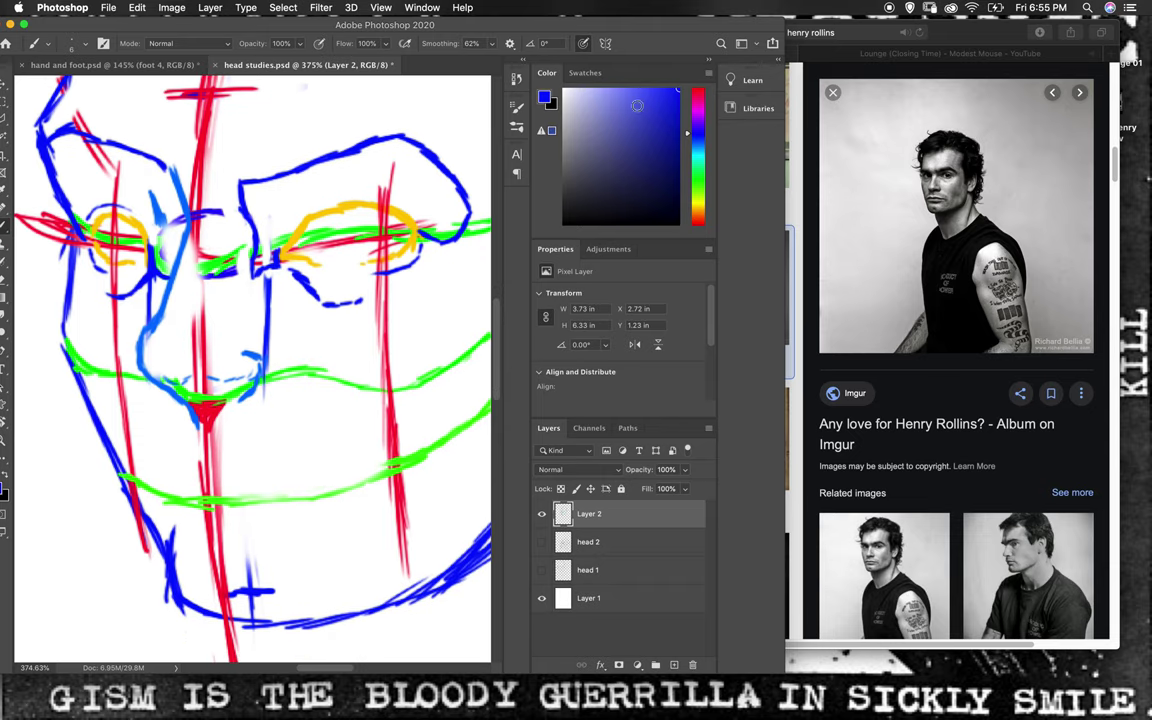
pyautogui.moveTo(697, 215); pyautogui.dragTo(701, 234)
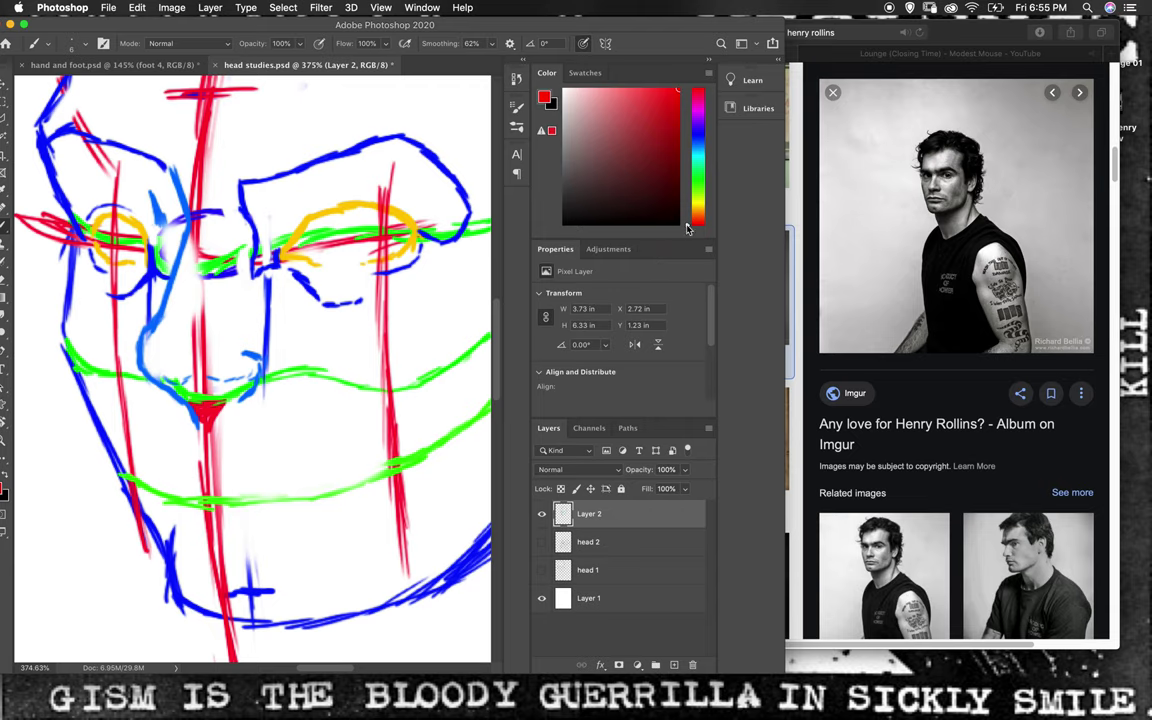
pyautogui.moveTo(686, 229); pyautogui.dragTo(688, 215)
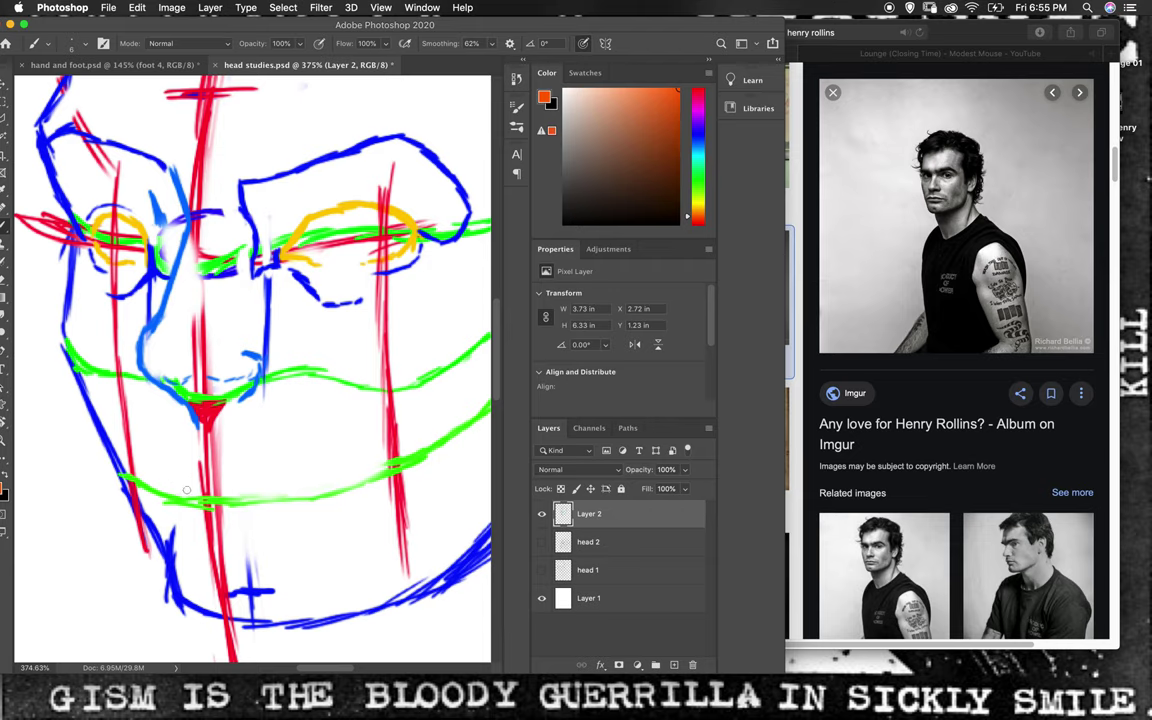
pyautogui.moveTo(196, 494)
pyautogui.mouseDown()
pyautogui.moveTo(186, 487)
pyautogui.moveTo(219, 490)
pyautogui.mouseUp()
# - Paint an orange stroke along the green mouth line, undoing its overshooting right end
pyautogui.moveTo(130, 480); pyautogui.dragTo(178, 491)
pyautogui.moveTo(150, 490); pyautogui.dragTo(206, 494)
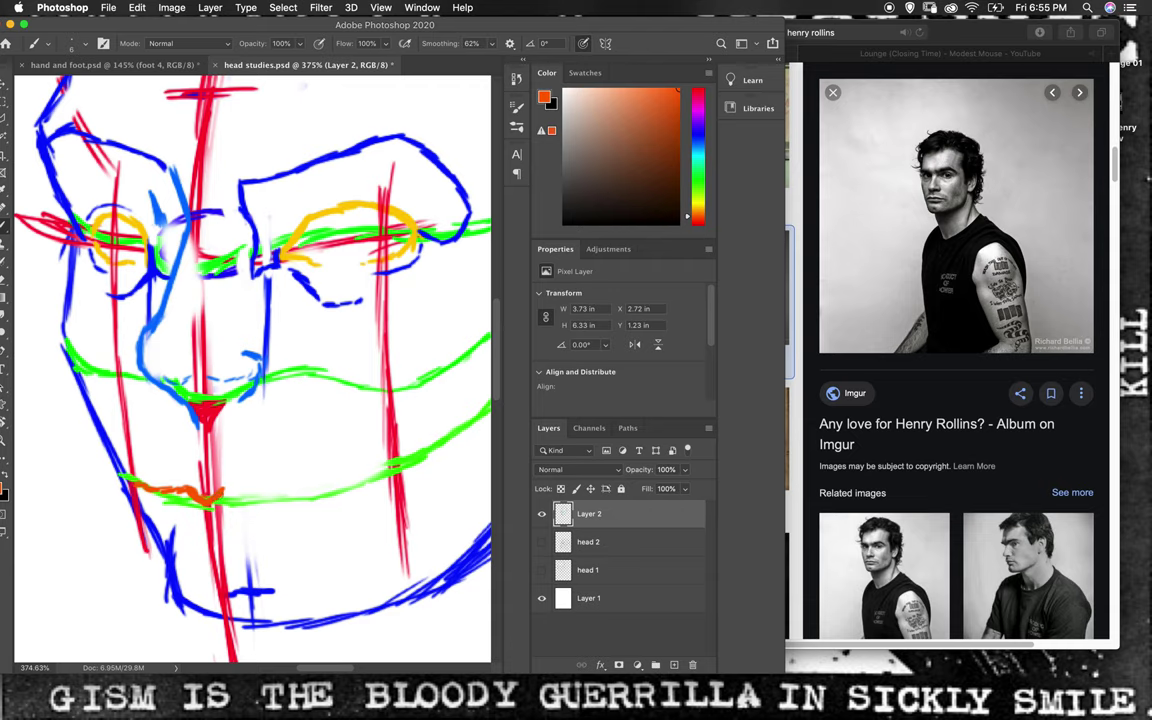
pyautogui.moveTo(231, 485)
pyautogui.mouseDown()
pyautogui.moveTo(282, 494)
pyautogui.moveTo(320, 484)
pyautogui.mouseUp()
pyautogui.hotkey('ctrl', 'z')
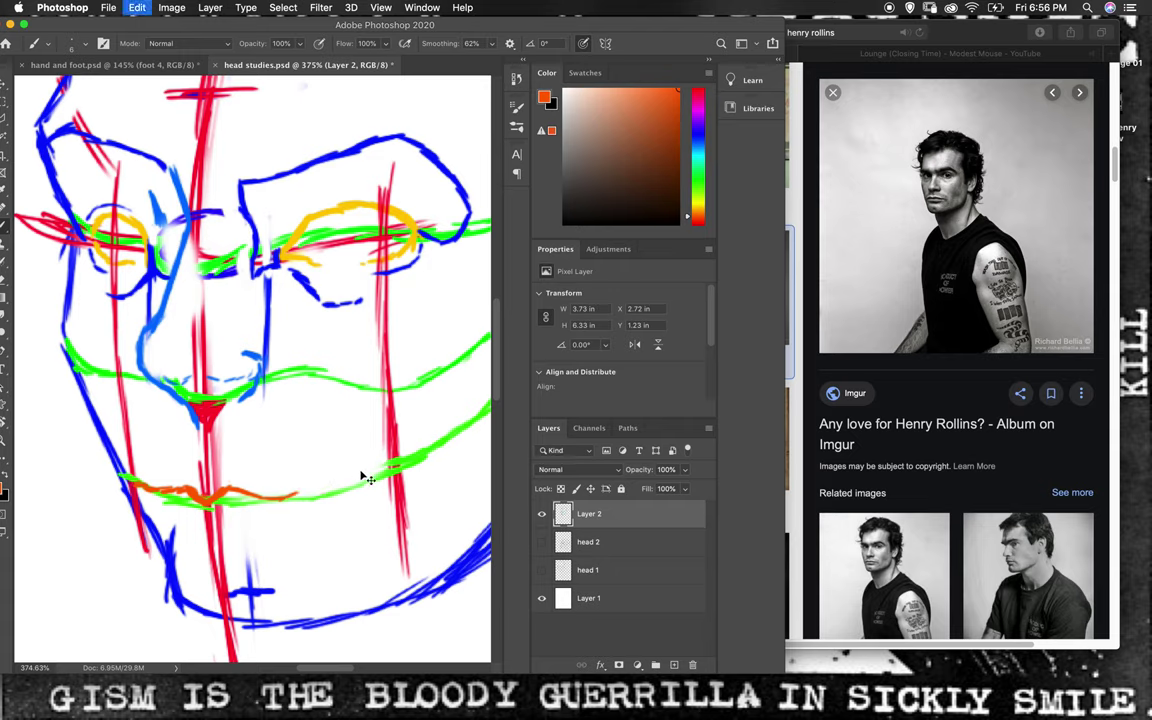
pyautogui.hotkey('ctrl', 'z')
pyautogui.hotkey('ctrl', 'z')
pyautogui.hotkey('ctrl', 'z')
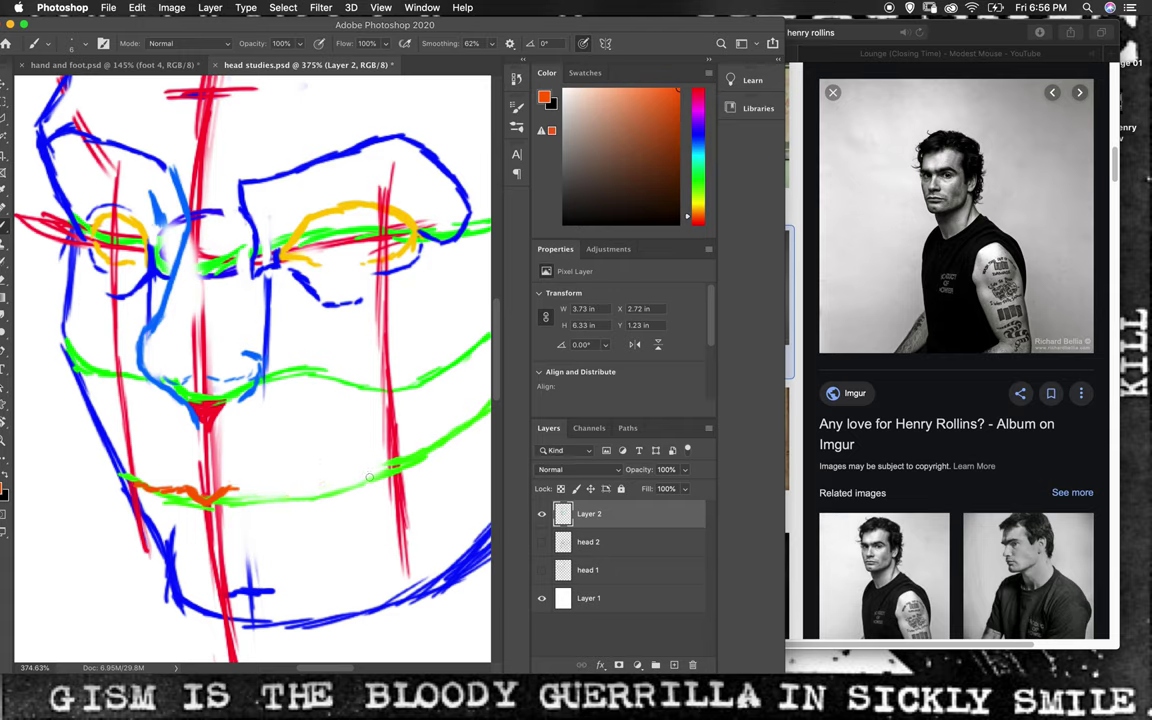
# - Repaint the orange lip line from its right end leftward along the green line
pyautogui.moveTo(376, 476)
pyautogui.mouseDown()
pyautogui.moveTo(387, 468)
pyautogui.moveTo(383, 498)
pyautogui.mouseUp()
pyautogui.click(370, 480)
pyautogui.moveTo(369, 479); pyautogui.dragTo(350, 477)
pyautogui.moveTo(248, 492); pyautogui.dragTo(312, 489)
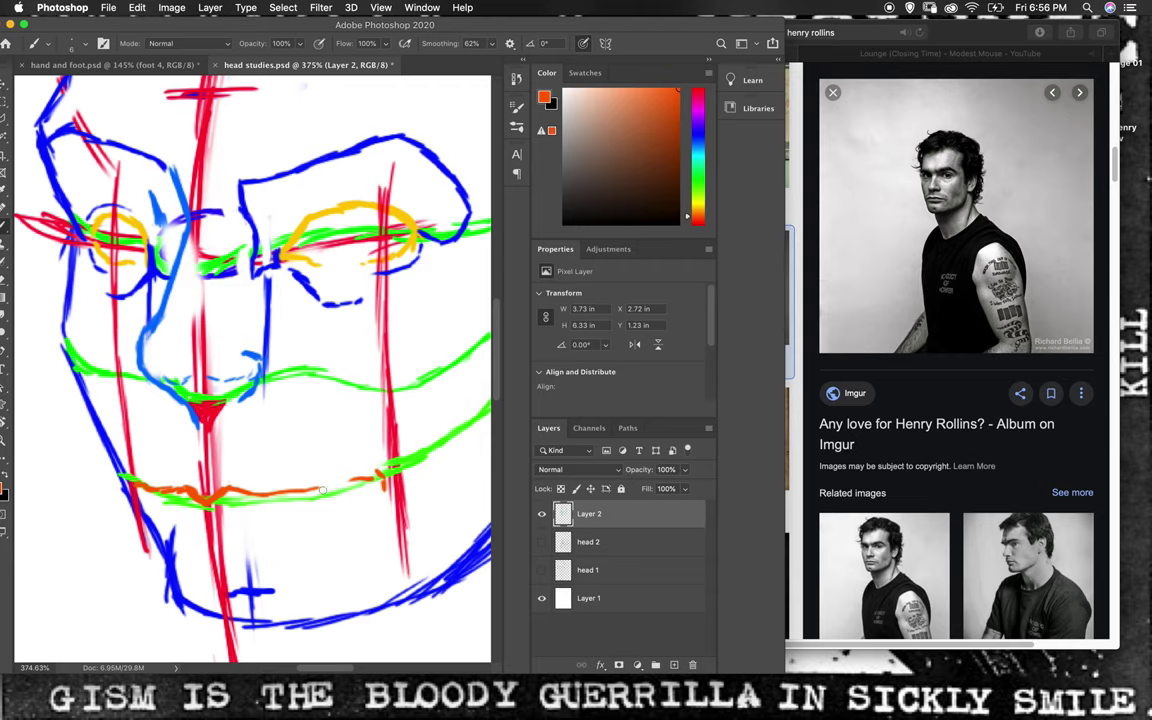
# - Zoom out to the whole head and sketch a red C-shaped ear on its right side
pyautogui.press('z')
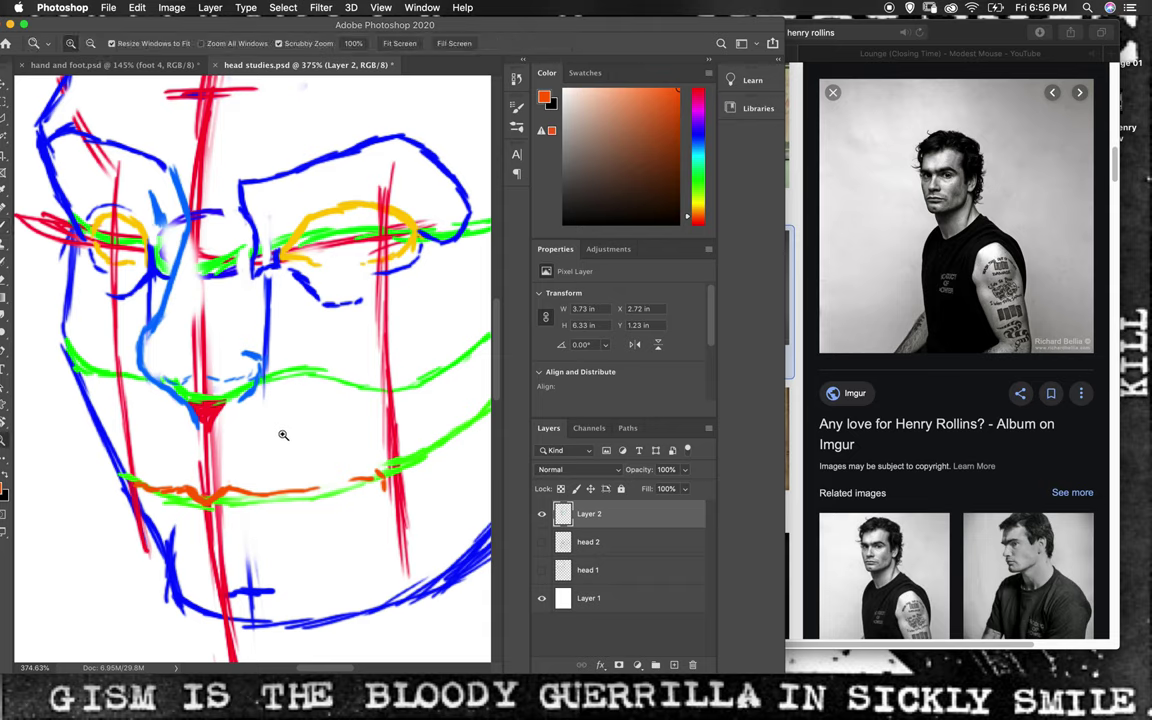
pyautogui.moveTo(296, 398); pyautogui.dragTo(238, 424)
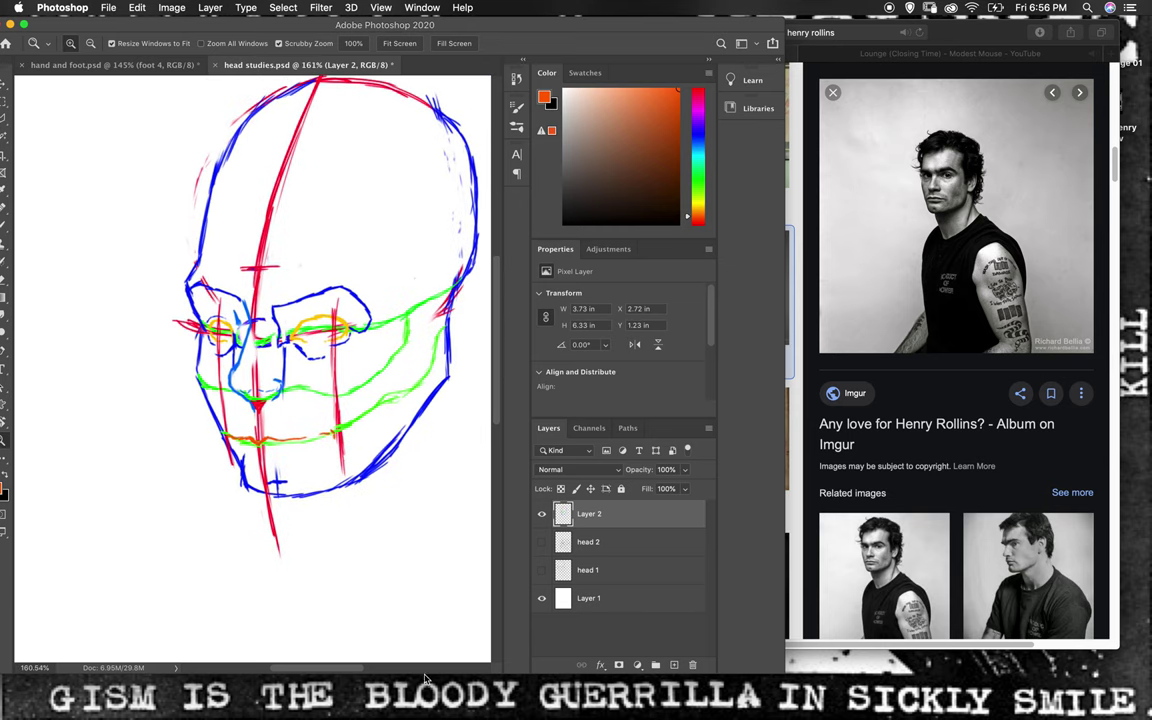
pyautogui.moveTo(330, 669); pyautogui.dragTo(355, 669)
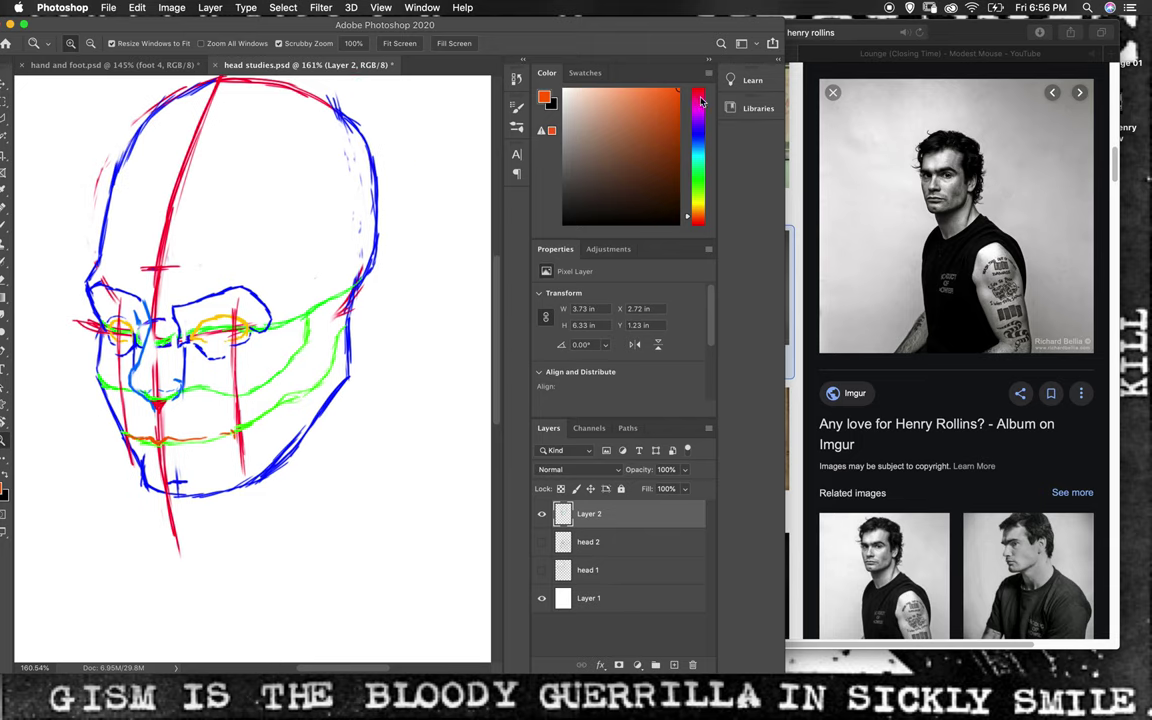
pyautogui.click(697, 90)
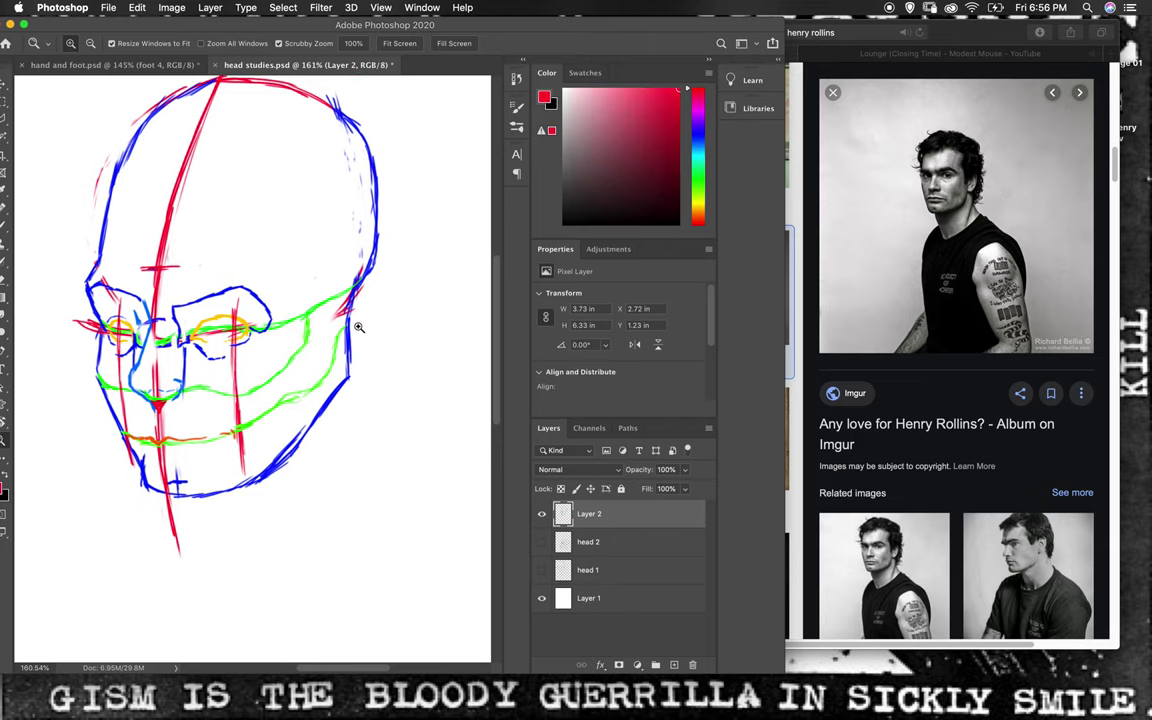
pyautogui.press('b')
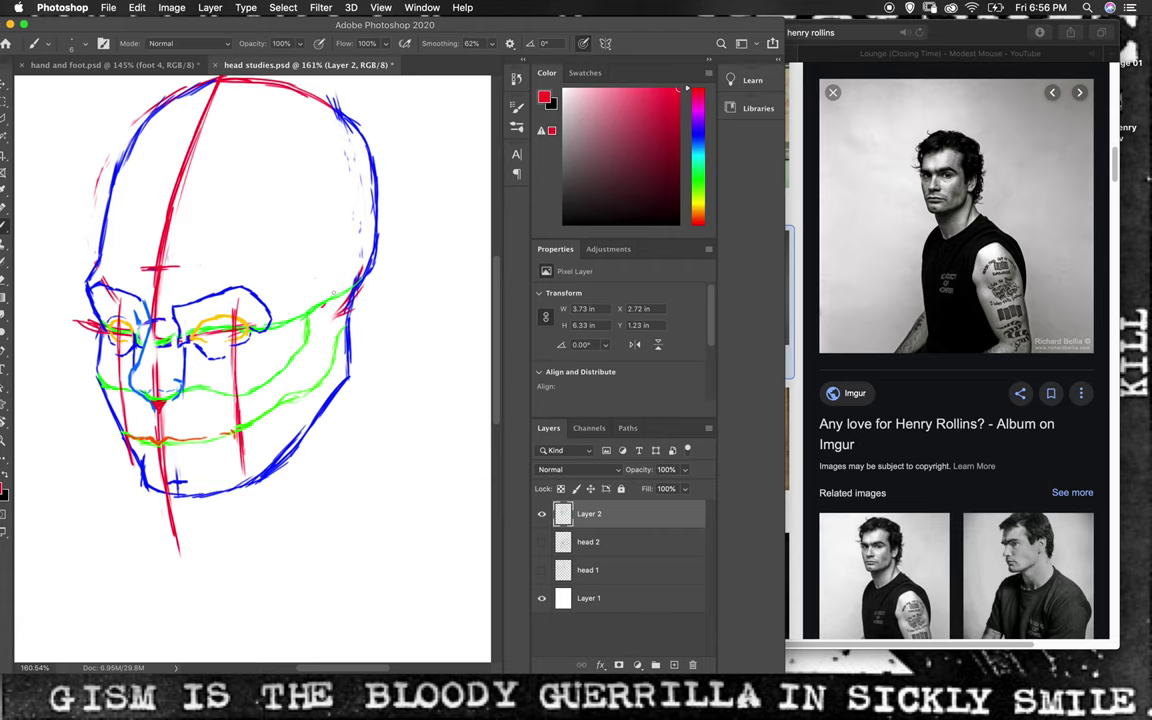
pyautogui.moveTo(324, 304)
pyautogui.mouseDown()
pyautogui.moveTo(333, 285)
pyautogui.moveTo(387, 311)
pyautogui.moveTo(375, 343)
pyautogui.mouseUp()
pyautogui.moveTo(379, 325); pyautogui.dragTo(370, 343)
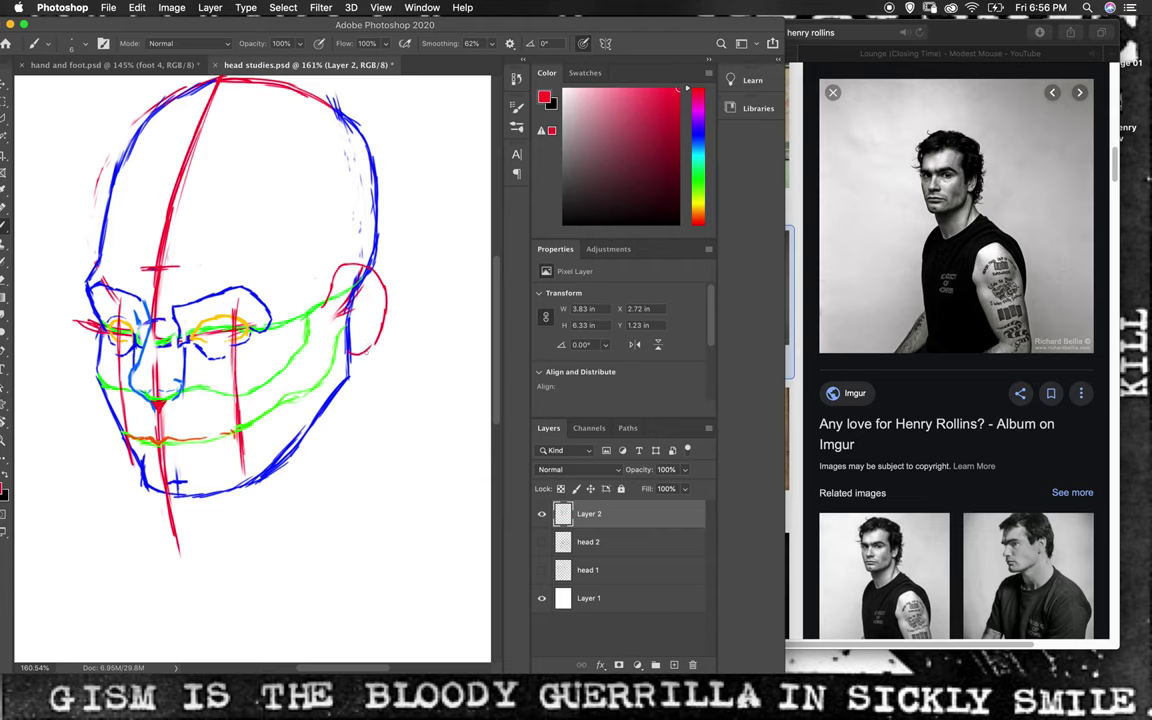
pyautogui.hotkey('ctrl', 'z')
pyautogui.click(686, 133)
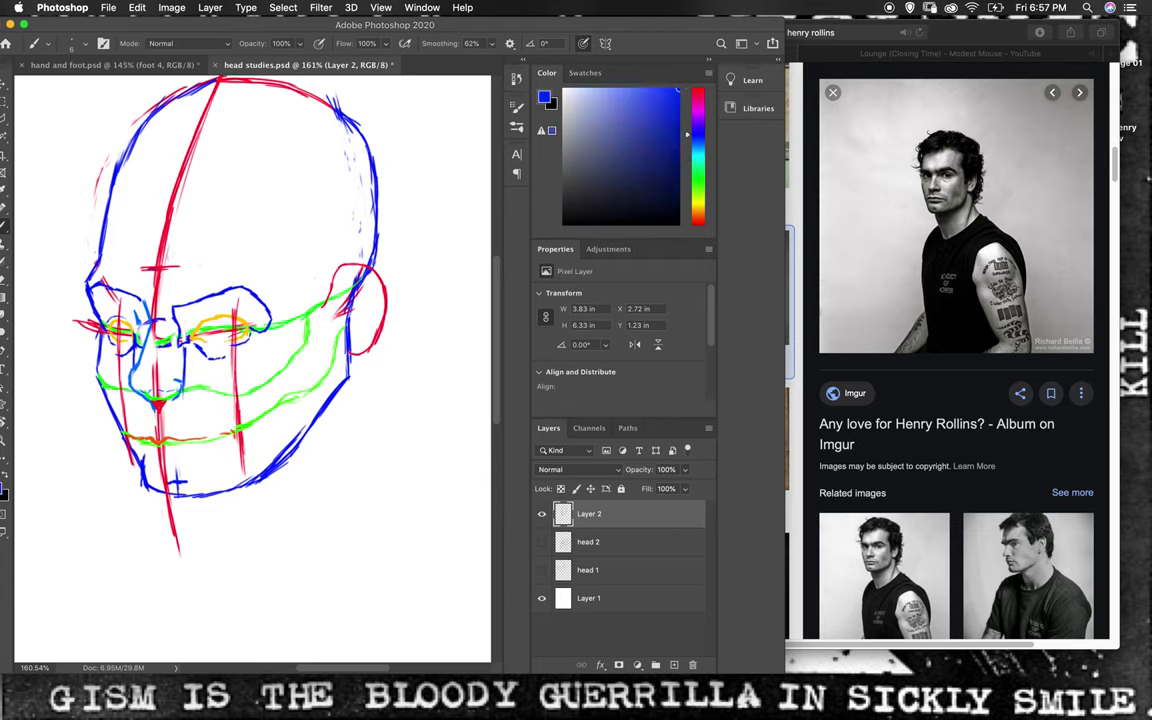
# - Paint blue strokes down the right cheek and along the jawline, erasing stray marks
pyautogui.moveTo(349, 356); pyautogui.dragTo(351, 402)
pyautogui.press('e')
pyautogui.moveTo(347, 365); pyautogui.dragTo(350, 374)
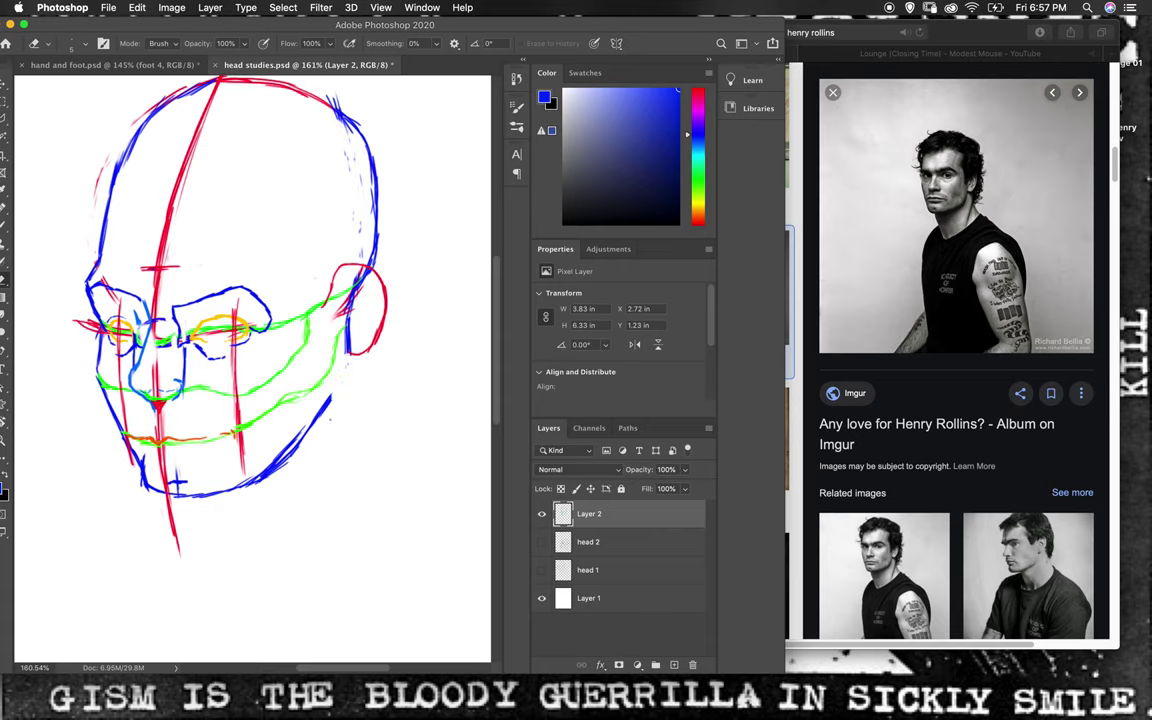
pyautogui.press('b')
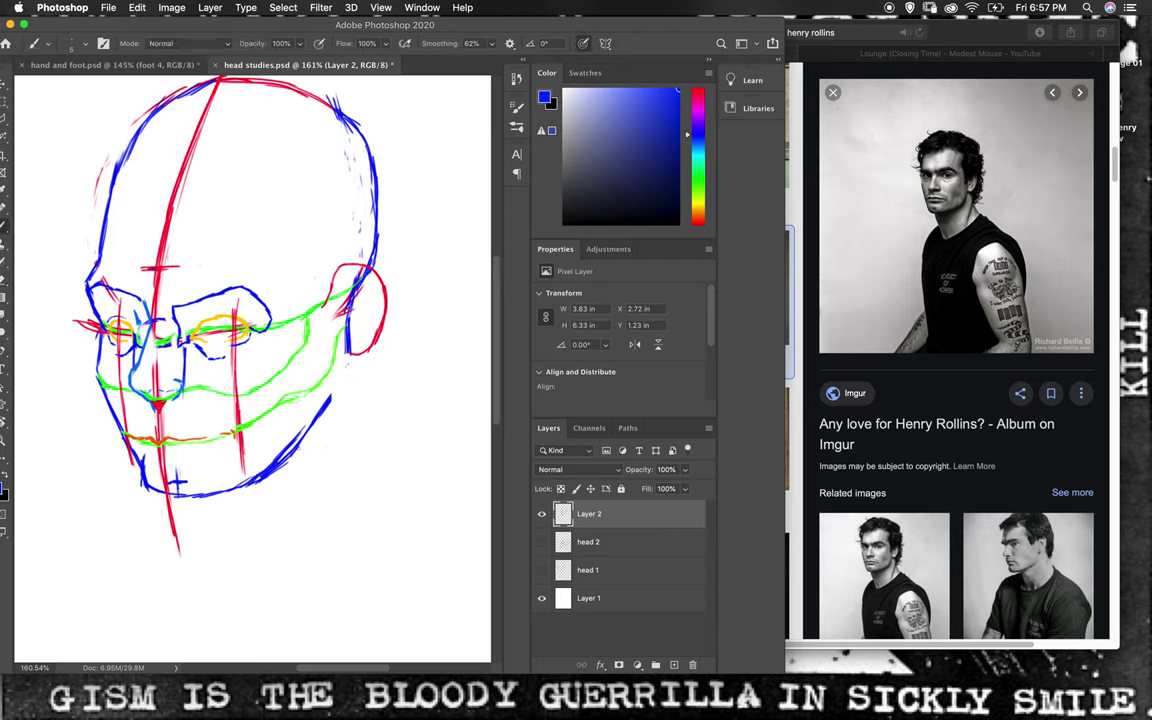
pyautogui.moveTo(290, 455); pyautogui.dragTo(341, 408)
pyautogui.moveTo(350, 360); pyautogui.dragTo(346, 397)
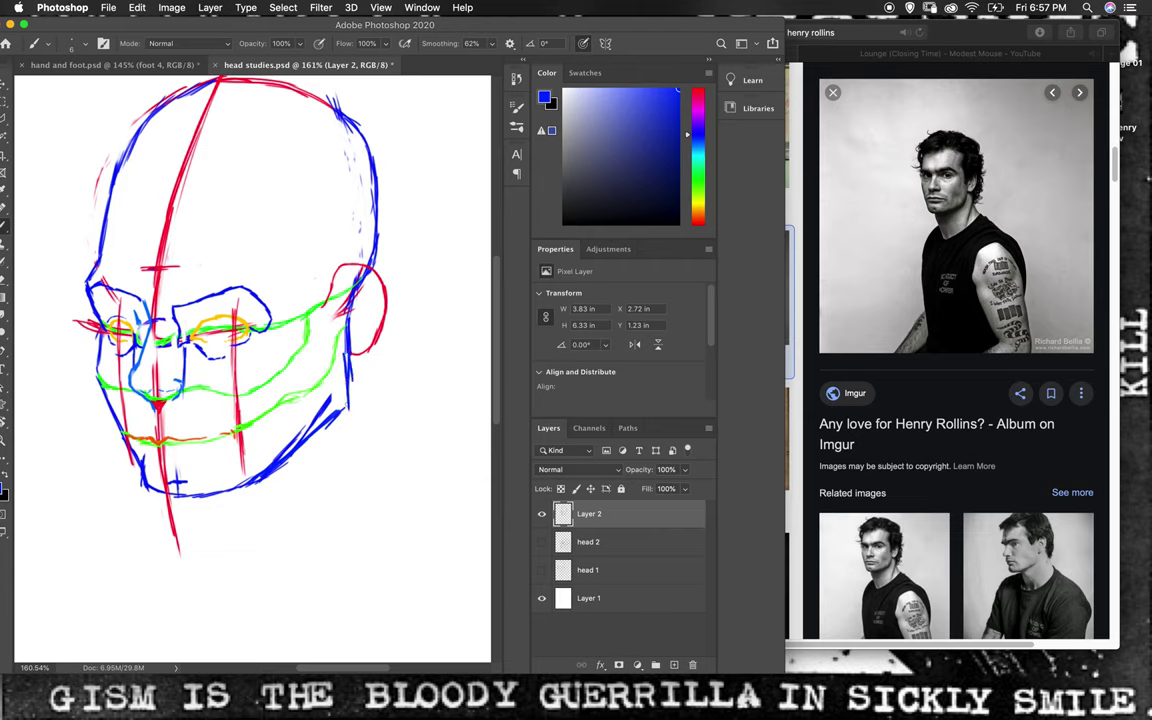
pyautogui.moveTo(344, 412); pyautogui.dragTo(323, 432)
# - Erase stray lines around the cheek and add a blue stroke on the lower-right jaw
pyautogui.press('e')
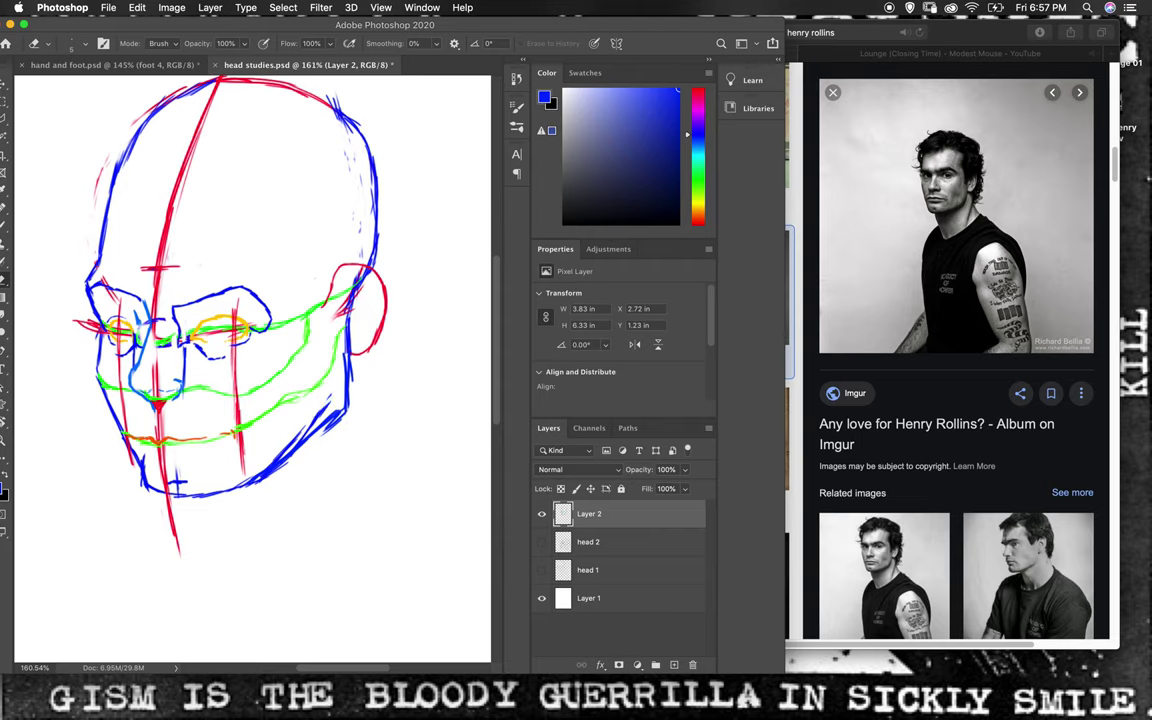
pyautogui.moveTo(296, 366); pyautogui.dragTo(255, 405)
pyautogui.moveTo(296, 386); pyautogui.dragTo(309, 364)
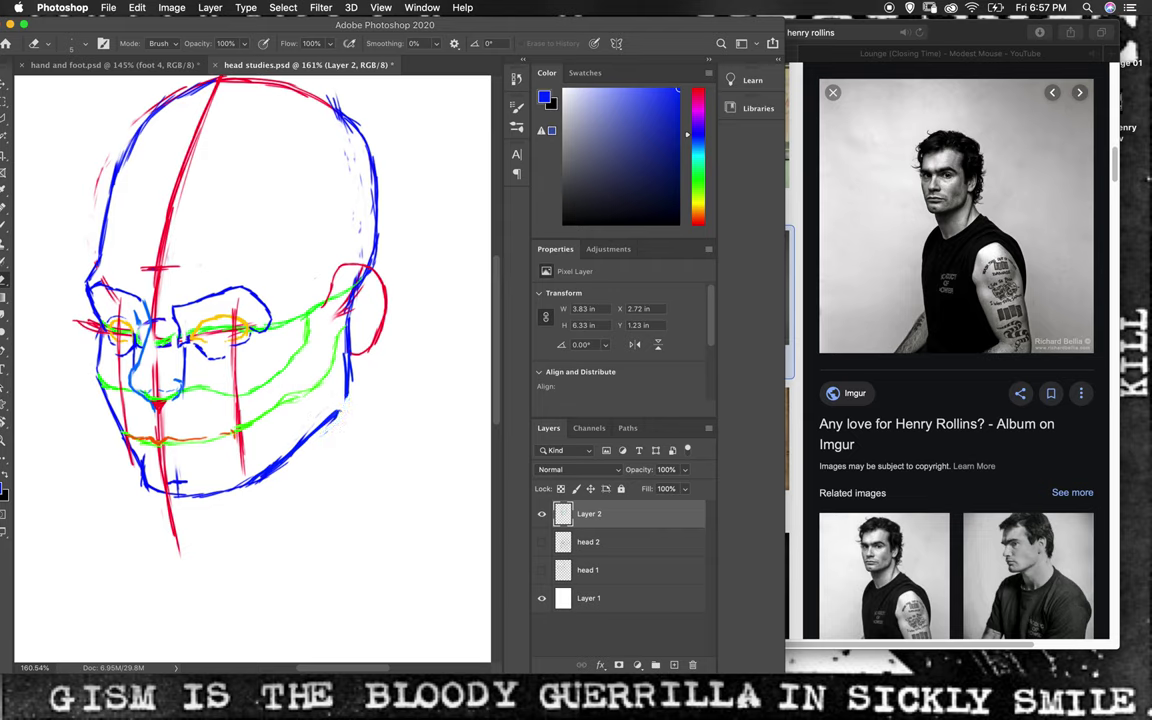
pyautogui.press('b')
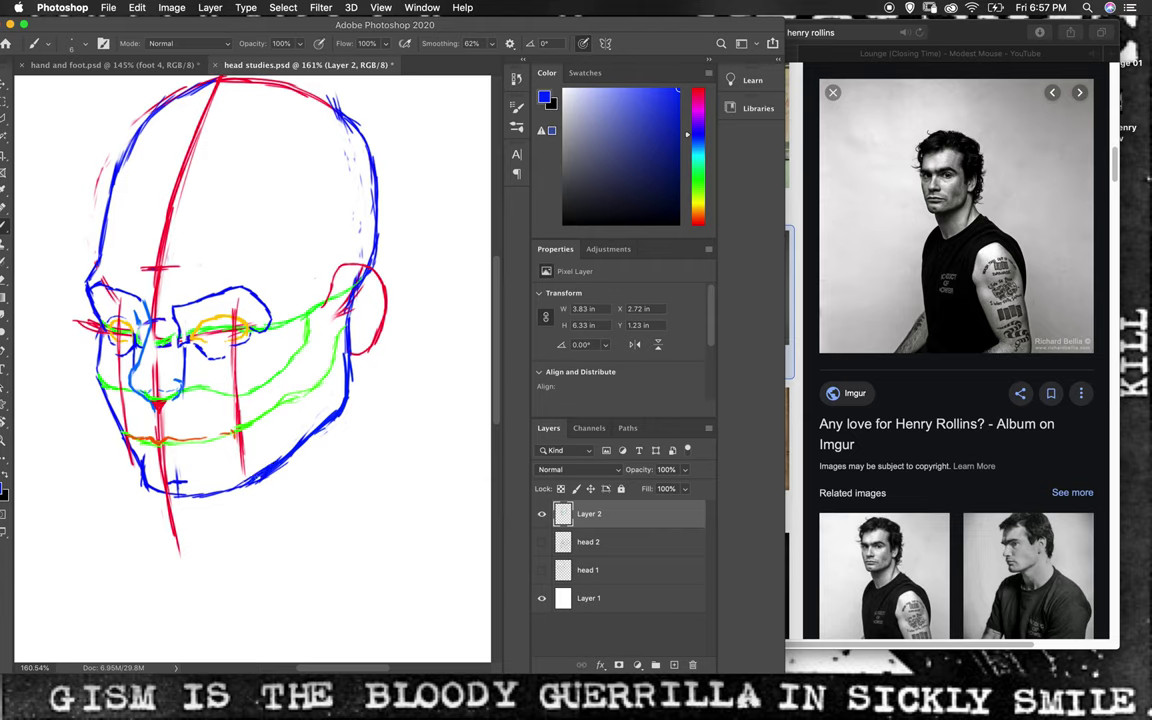
pyautogui.moveTo(286, 462); pyautogui.dragTo(307, 444)
# - Alternate Eraser and Brush to tidy faint stray marks near the right cheek and jaw
pyautogui.press('e')
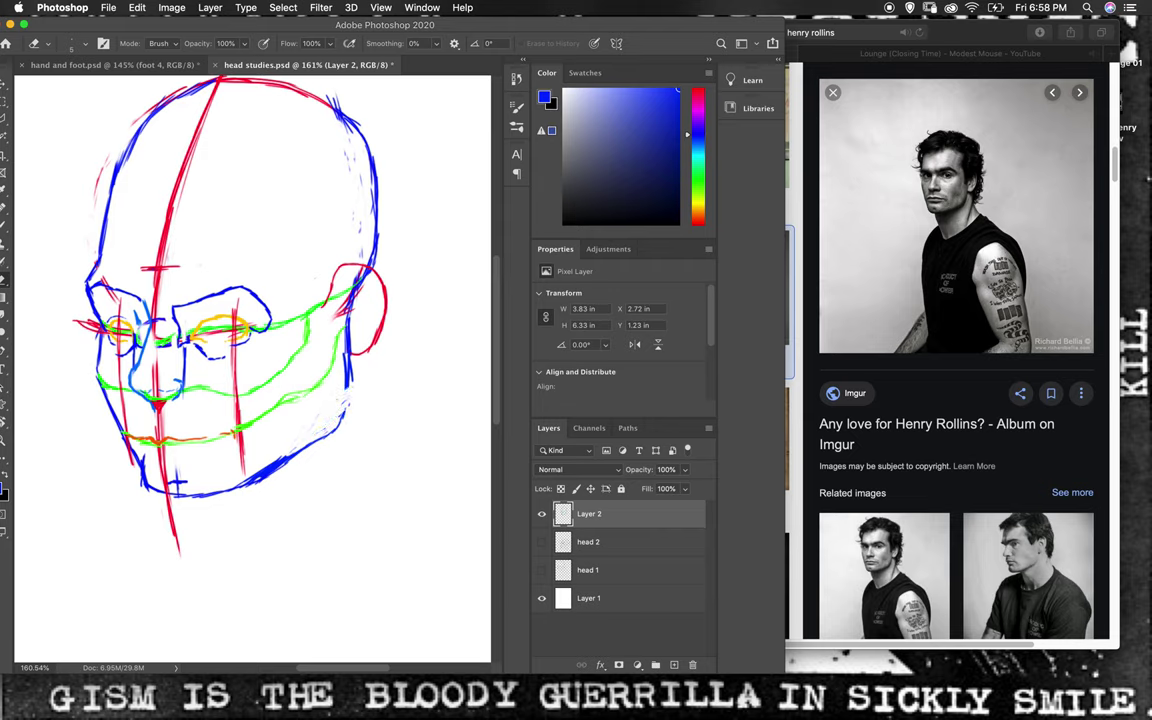
pyautogui.press('b')
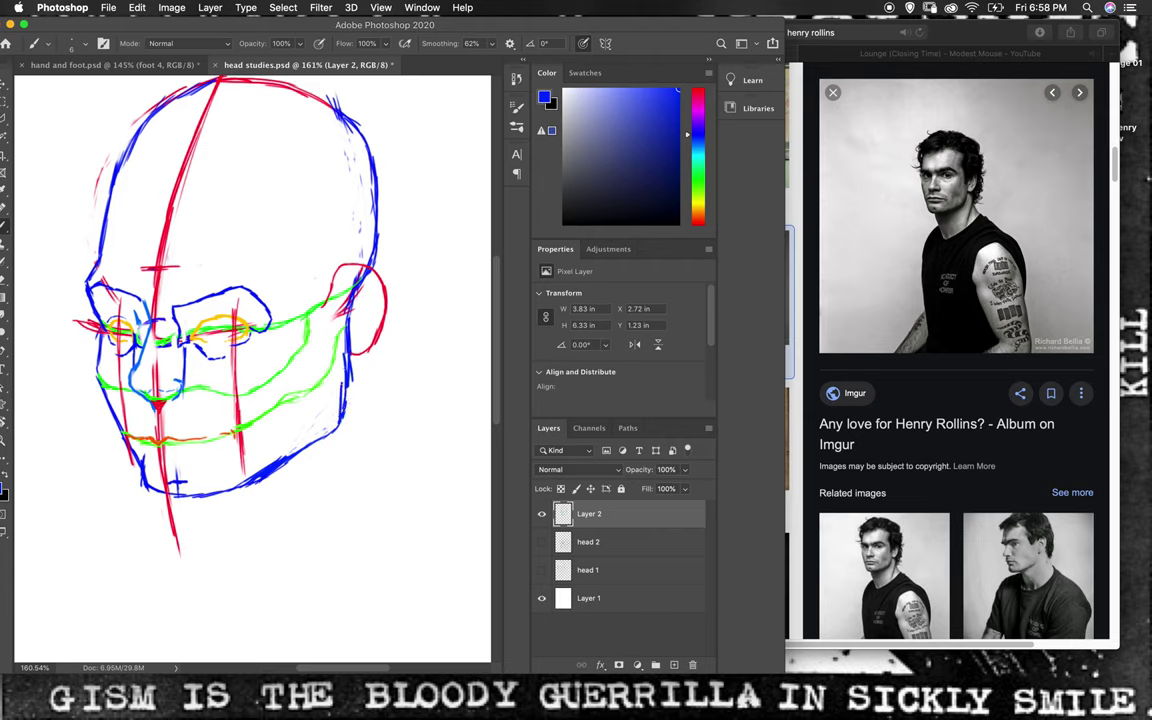
pyautogui.press('e')
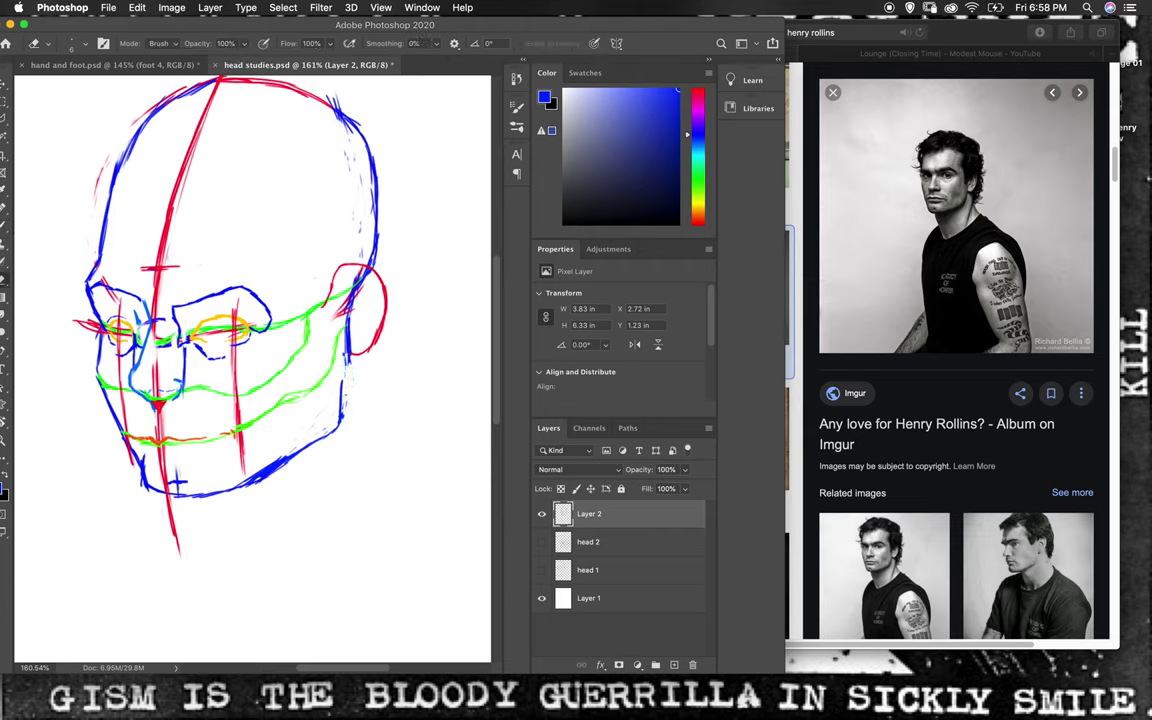
pyautogui.press('b')
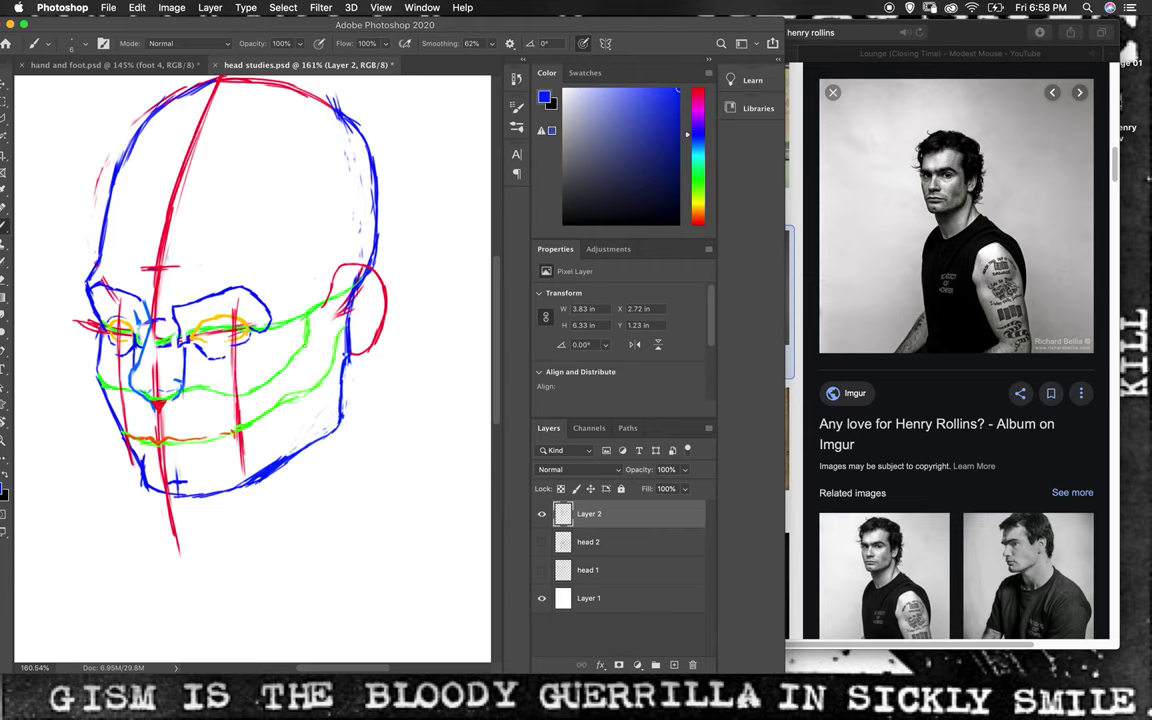
# - Add a new Layer 3 above Layer 2 and zoom in on the right eye
pyautogui.click(676, 665)
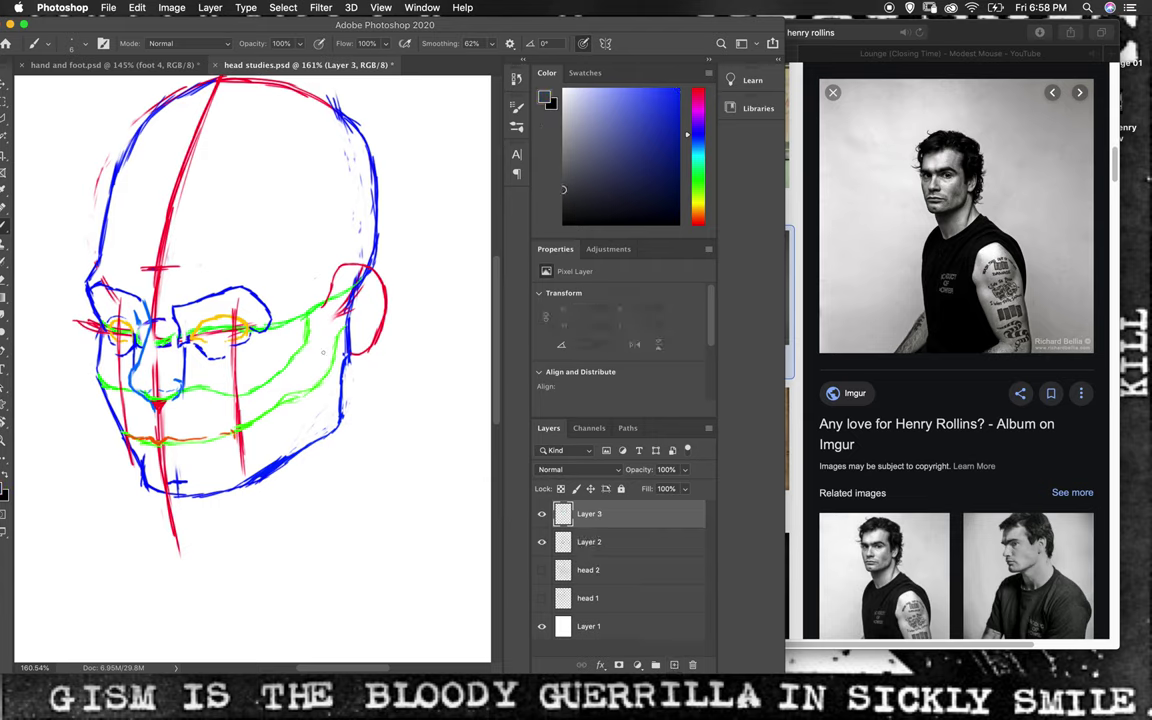
pyautogui.press('z')
pyautogui.moveTo(240, 341); pyautogui.dragTo(265, 337)
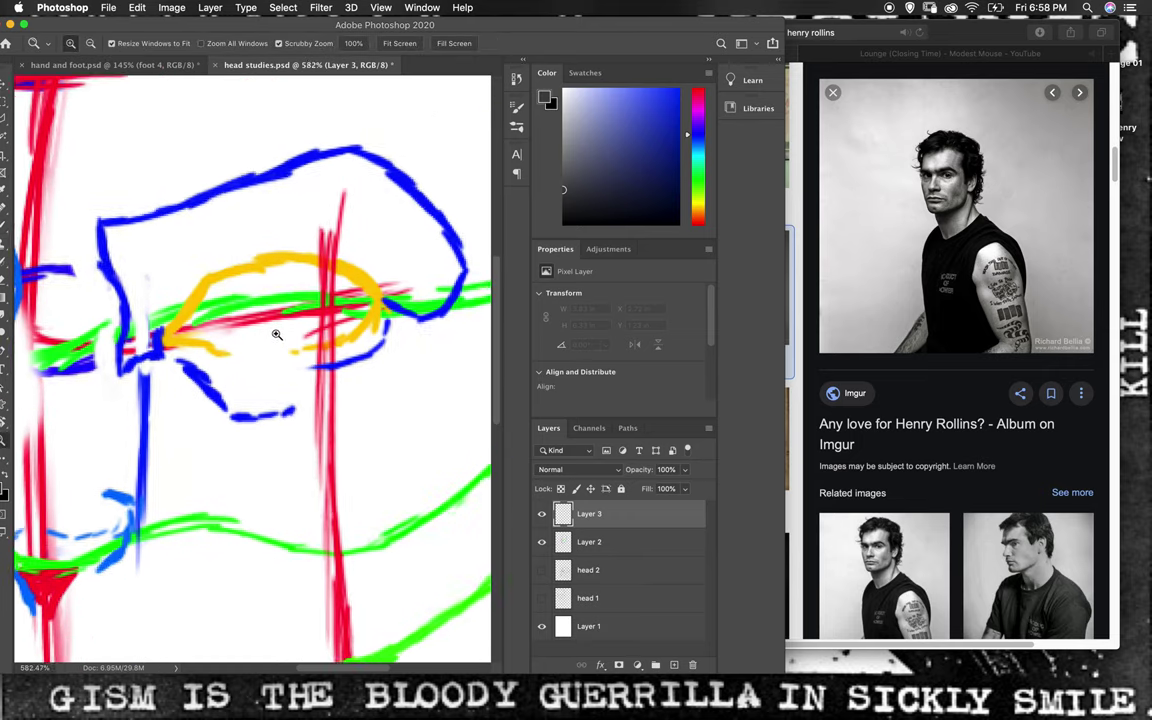
pyautogui.moveTo(265, 337); pyautogui.dragTo(323, 318)
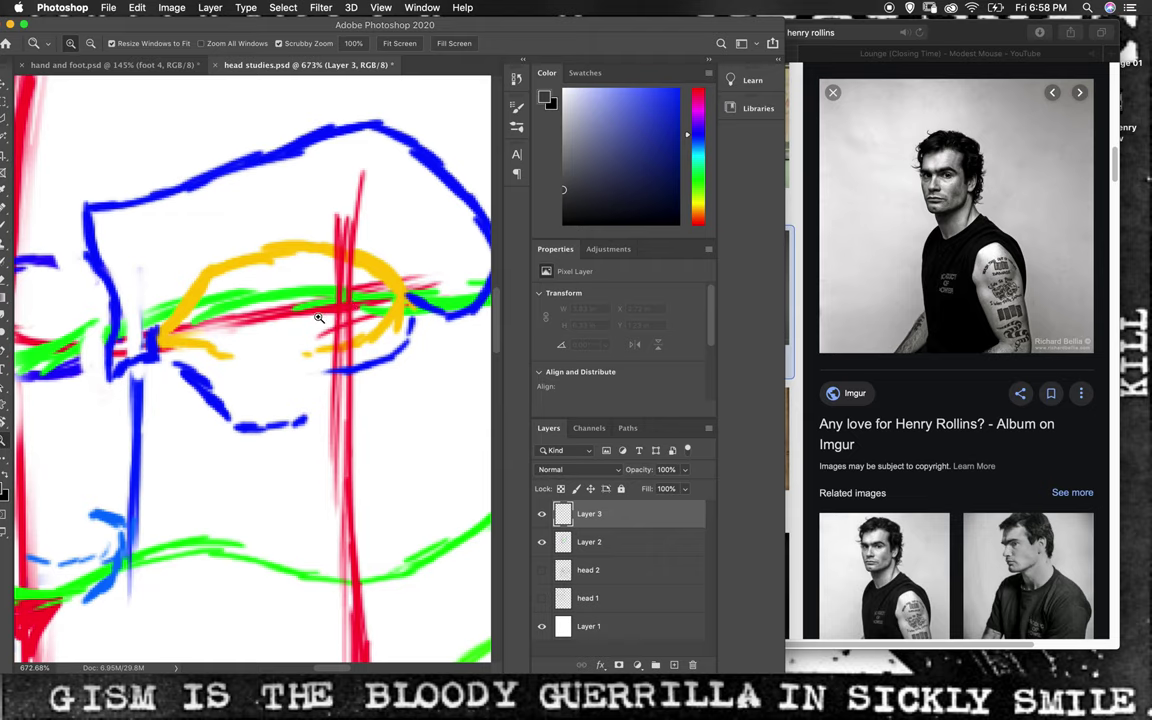
pyautogui.press('b')
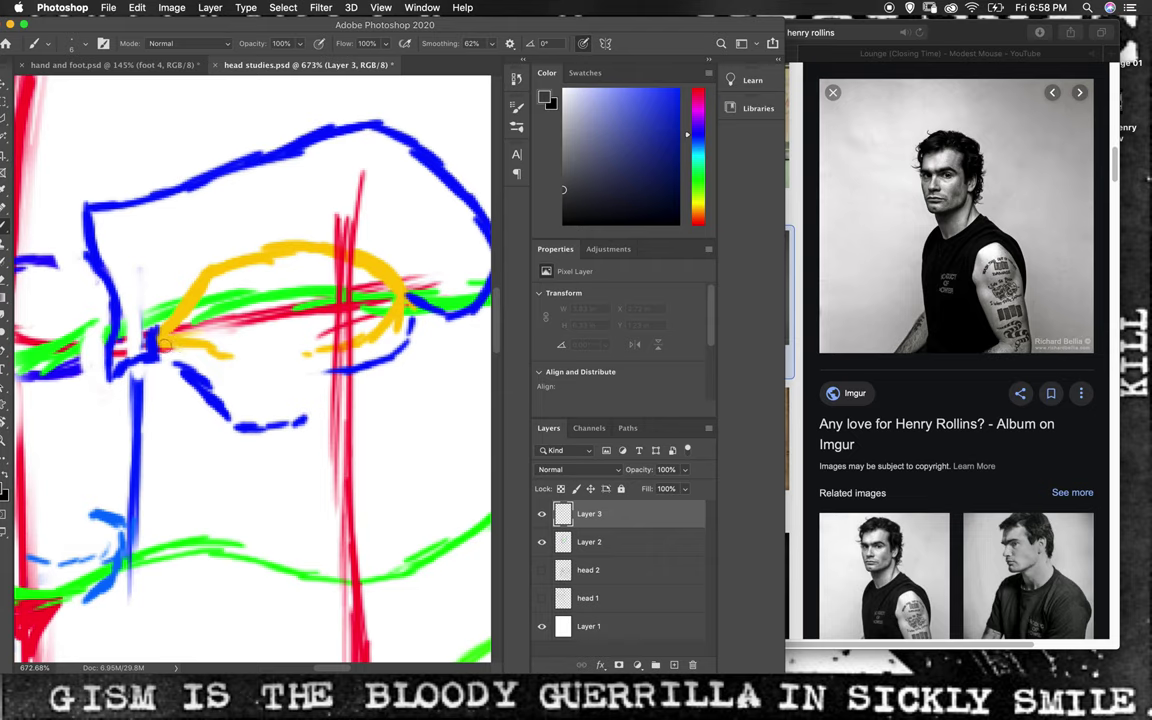
# - Draw the dark grey upper lid arch across the eye and sketch its lower-left edge
pyautogui.click(166, 340)
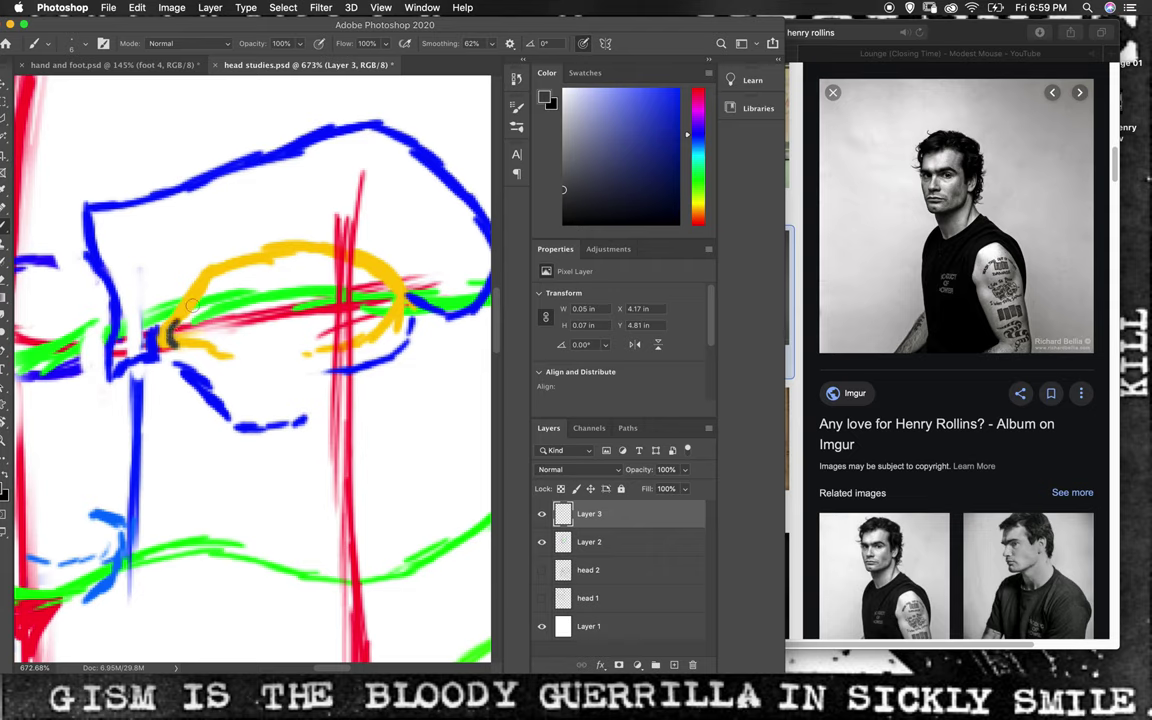
pyautogui.moveTo(214, 286); pyautogui.dragTo(240, 266)
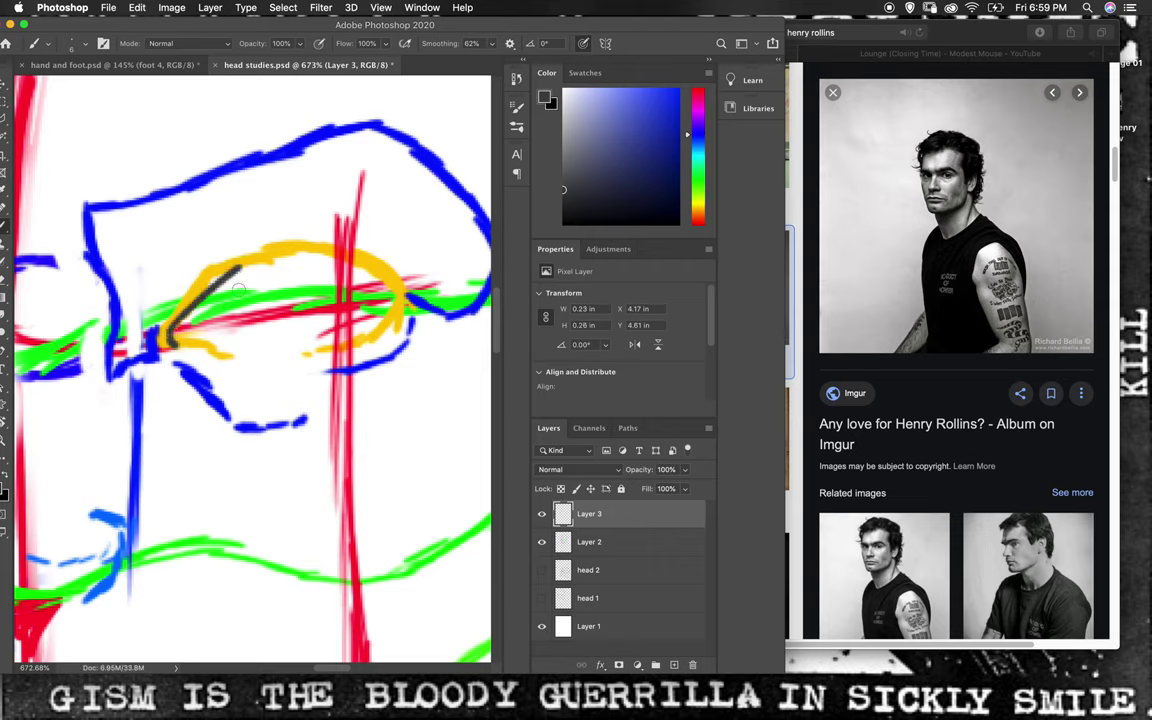
pyautogui.moveTo(238, 267)
pyautogui.mouseDown()
pyautogui.moveTo(300, 262)
pyautogui.moveTo(398, 302)
pyautogui.mouseUp()
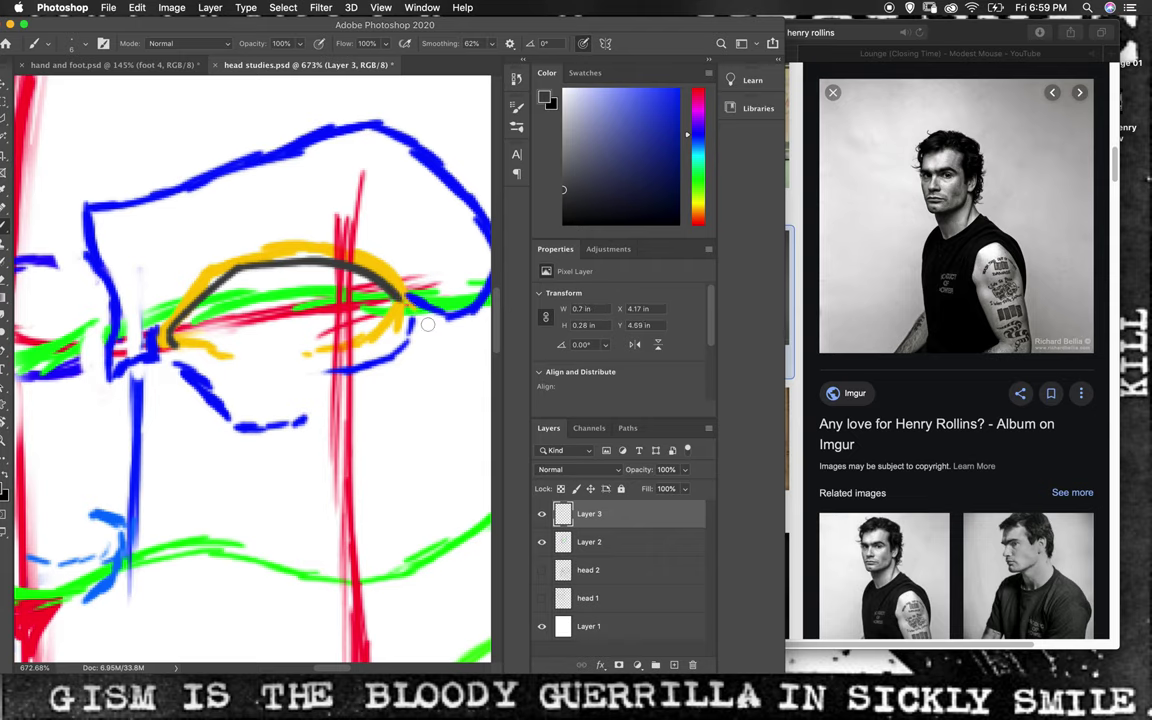
pyautogui.press('super+z')
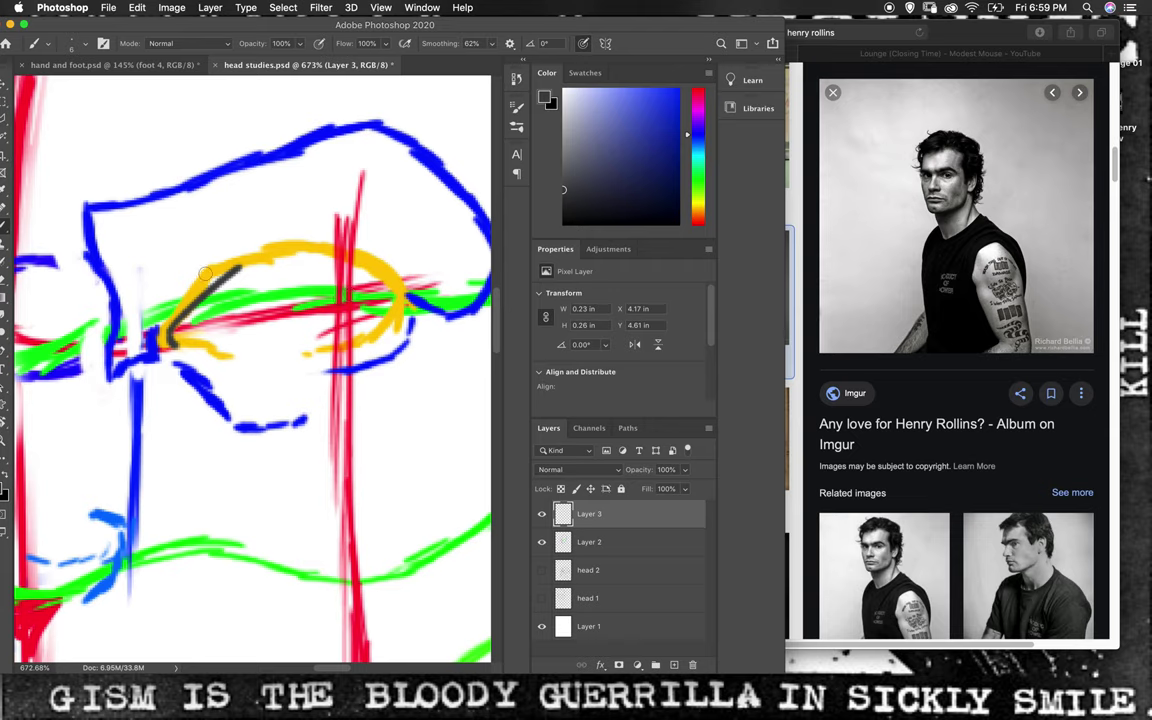
pyautogui.moveTo(205, 273)
pyautogui.mouseDown()
pyautogui.moveTo(269, 264)
pyautogui.moveTo(402, 300)
pyautogui.mouseUp()
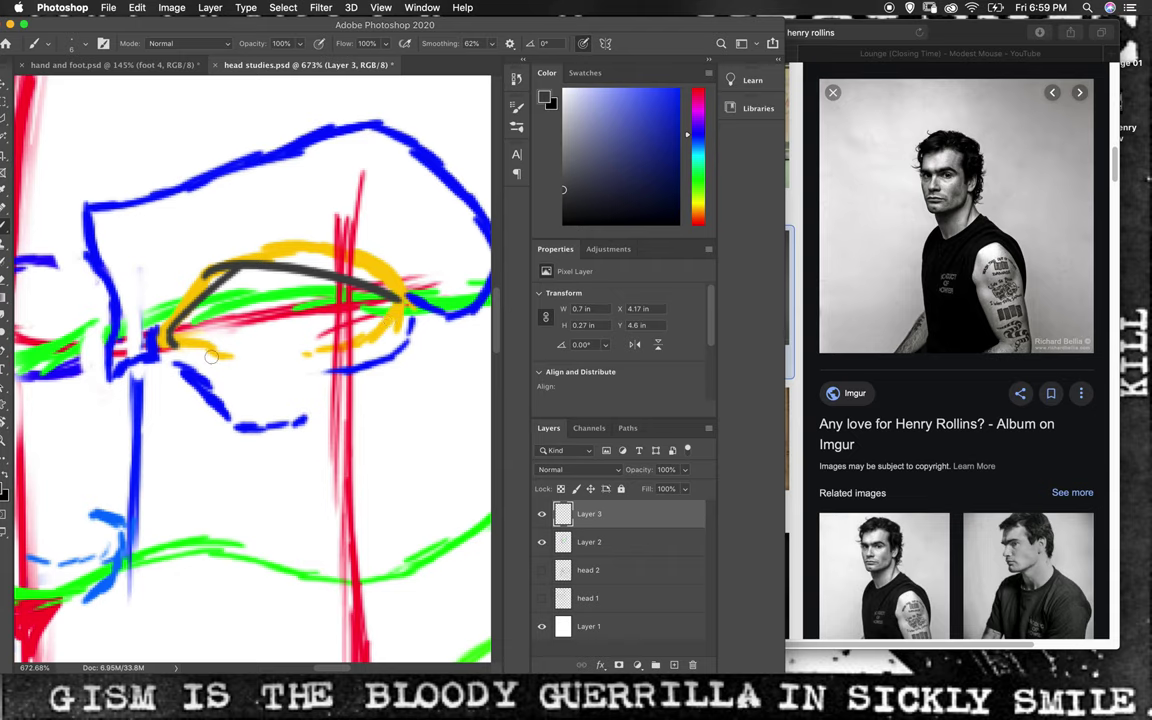
pyautogui.moveTo(211, 356)
pyautogui.mouseDown()
pyautogui.moveTo(178, 342)
pyautogui.moveTo(290, 358)
pyautogui.mouseUp()
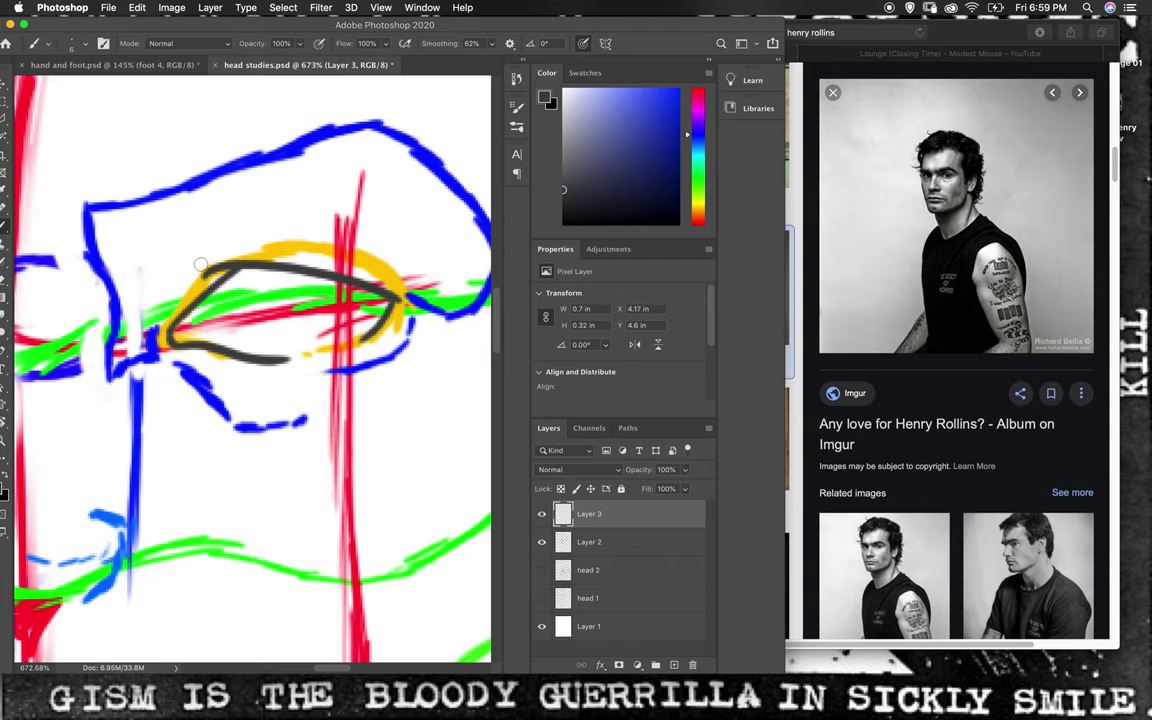
# - Brush a dark grey upper-lid crease and extend the lid line to the eye's outer corner
pyautogui.moveTo(206, 252)
pyautogui.mouseDown()
pyautogui.moveTo(290, 245)
pyautogui.moveTo(427, 311)
pyautogui.mouseUp()
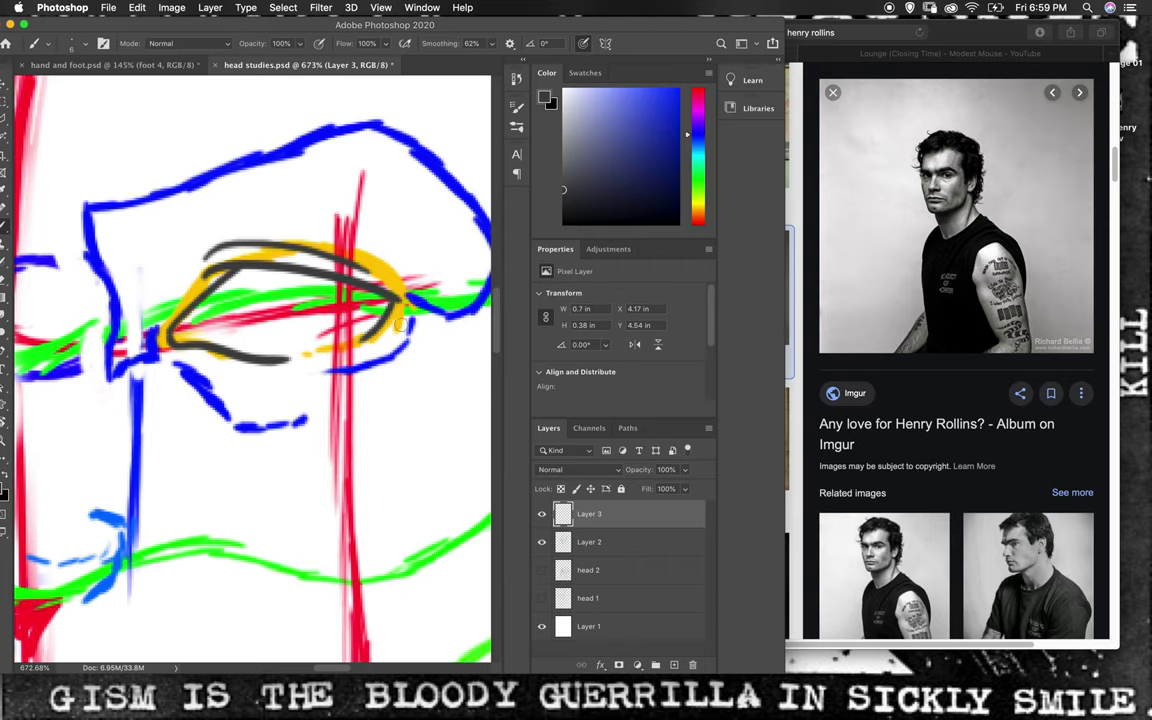
pyautogui.moveTo(397, 325); pyautogui.dragTo(402, 310)
pyautogui.moveTo(358, 267); pyautogui.dragTo(426, 311)
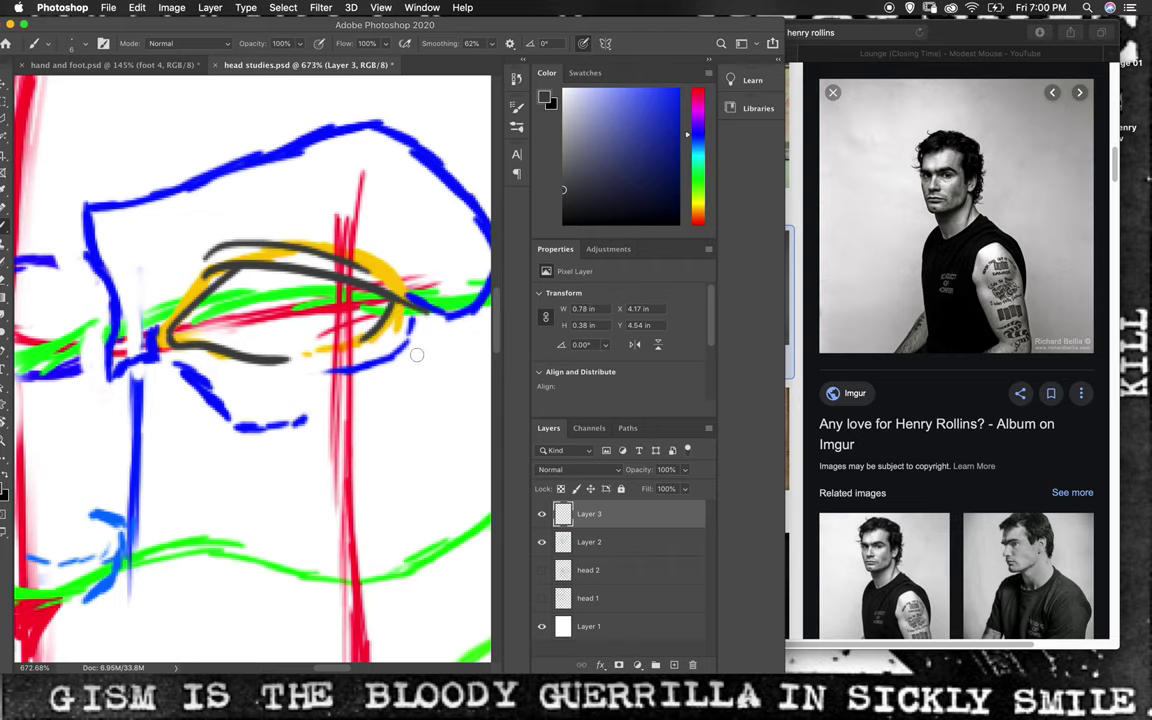
# - Try lower-lid strokes under the eye, undoing the ones that don't work
pyautogui.moveTo(335, 668); pyautogui.dragTo(357, 671)
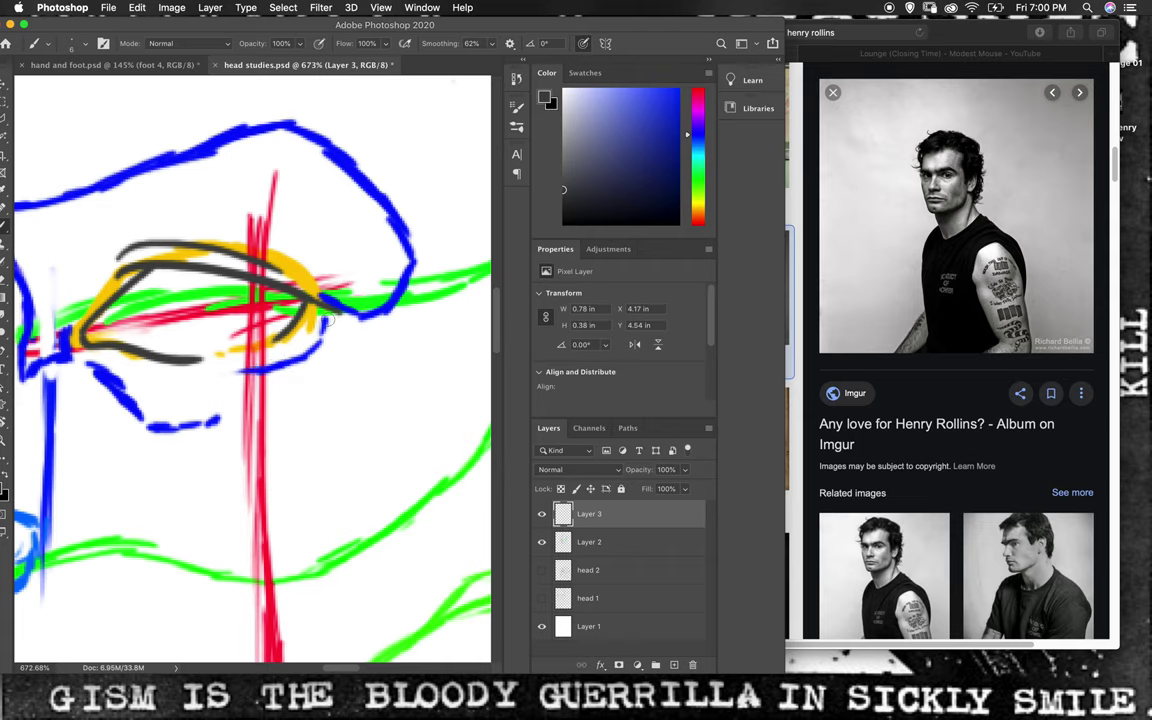
pyautogui.moveTo(323, 346); pyautogui.dragTo(235, 384)
pyautogui.hotkey('ctrl', 'z')
pyautogui.moveTo(83, 366)
pyautogui.mouseDown()
pyautogui.moveTo(120, 385)
pyautogui.moveTo(137, 422)
pyautogui.moveTo(218, 421)
pyautogui.mouseUp()
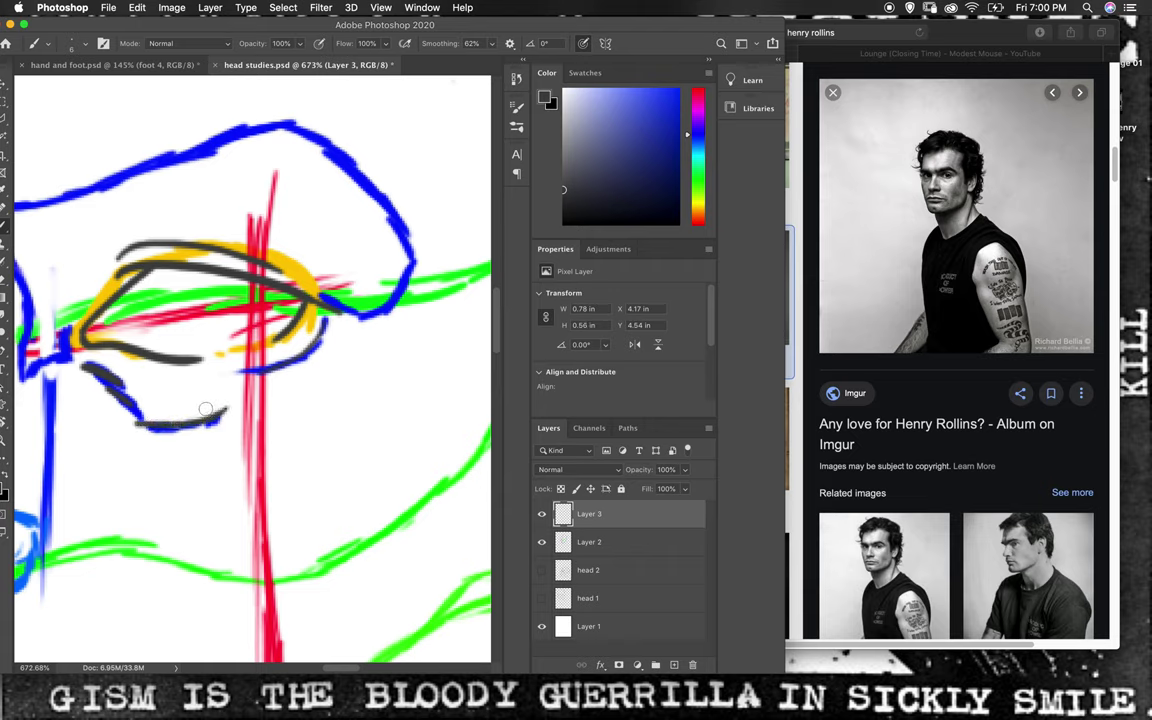
pyautogui.press('super+z')
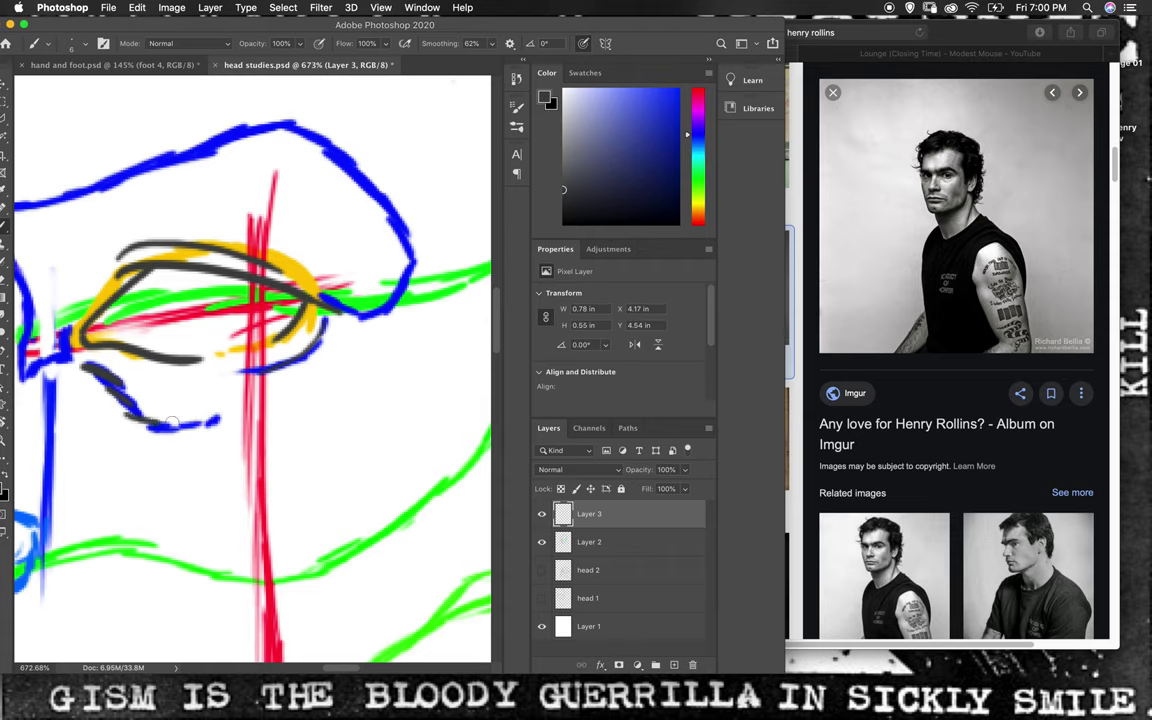
# - Lengthen the under-eye line so its end curves upward, toggling Layer 2 to check it
pyautogui.click(542, 541)
pyautogui.click(542, 541)
pyautogui.moveTo(212, 421); pyautogui.dragTo(226, 408)
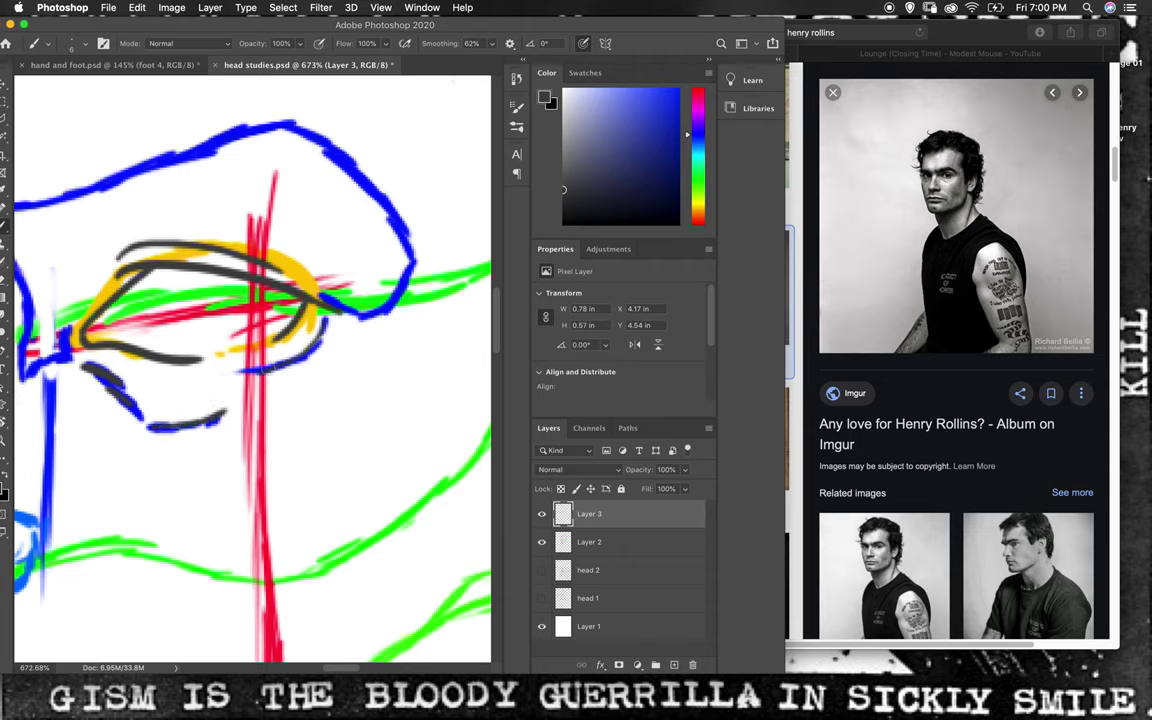
pyautogui.click(541, 542)
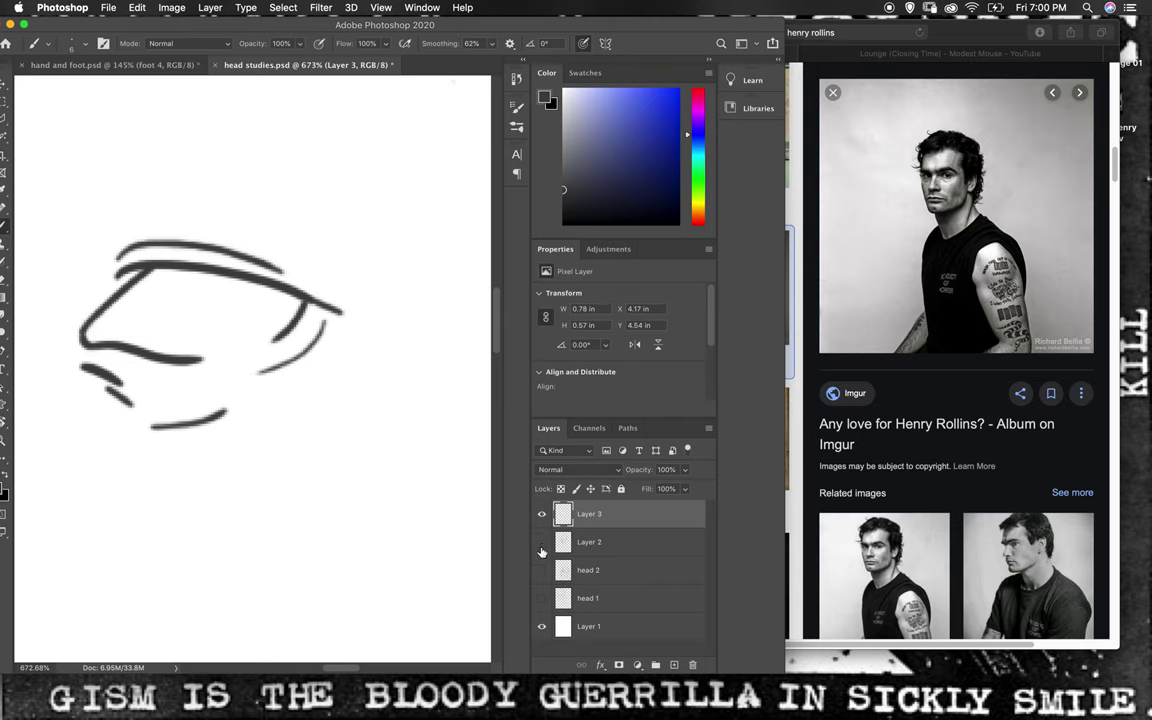
pyautogui.click(541, 545)
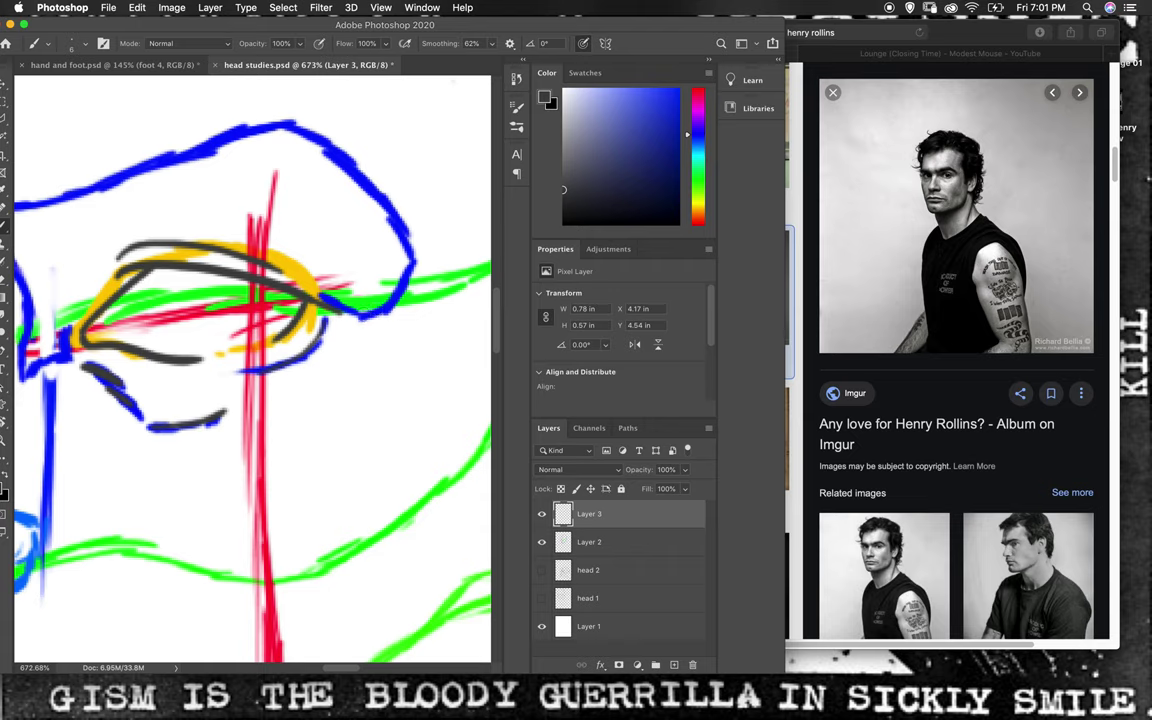
# - Add a dark stroke rising from the eye's outer side and start the brow along the blue contour
pyautogui.moveTo(365, 312); pyautogui.dragTo(418, 265)
pyautogui.hscroll(-5, 320, 612)
pyautogui.hscroll(-1, 330, 660)
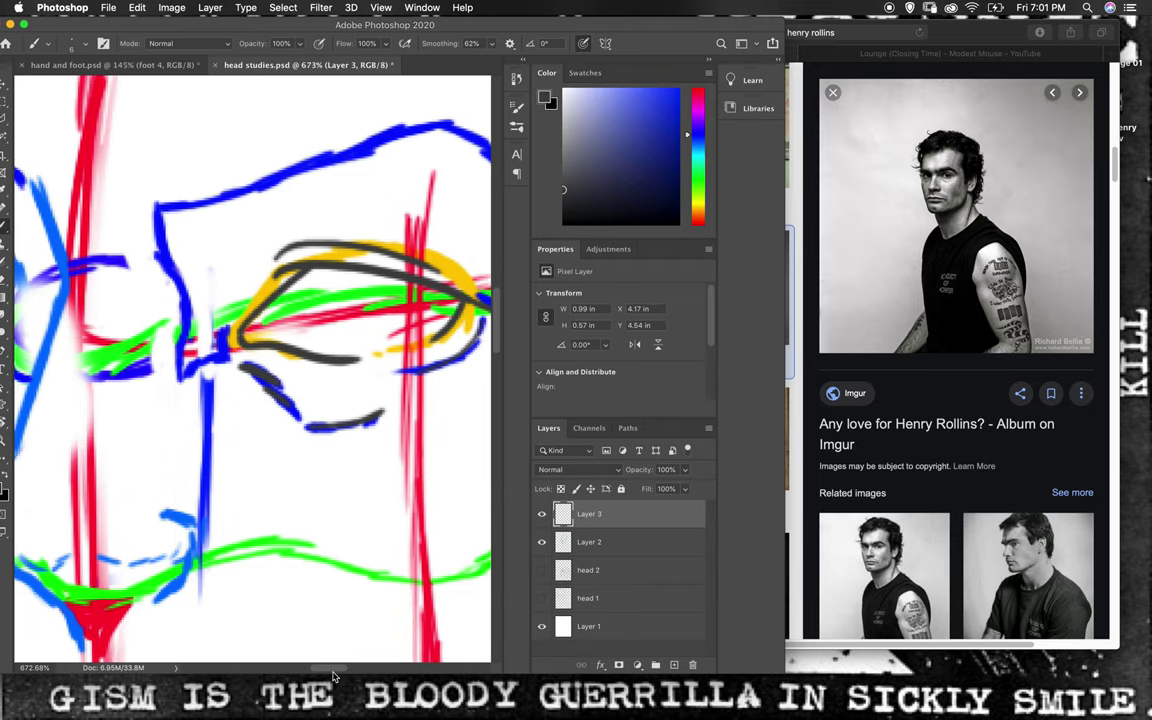
pyautogui.hscroll(-1, 320, 650)
pyautogui.hscroll(-1, 310, 630)
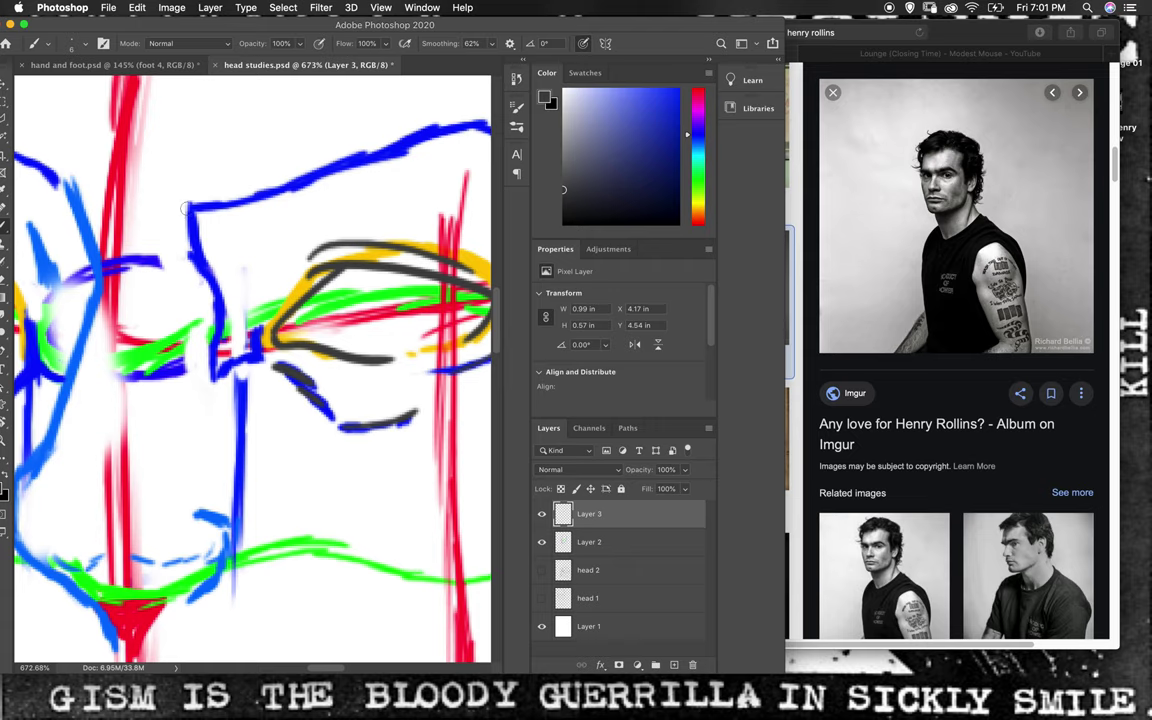
pyautogui.moveTo(181, 207)
pyautogui.mouseDown()
pyautogui.moveTo(229, 293)
pyautogui.moveTo(243, 268)
pyautogui.mouseUp()
pyautogui.moveTo(228, 203); pyautogui.dragTo(190, 208)
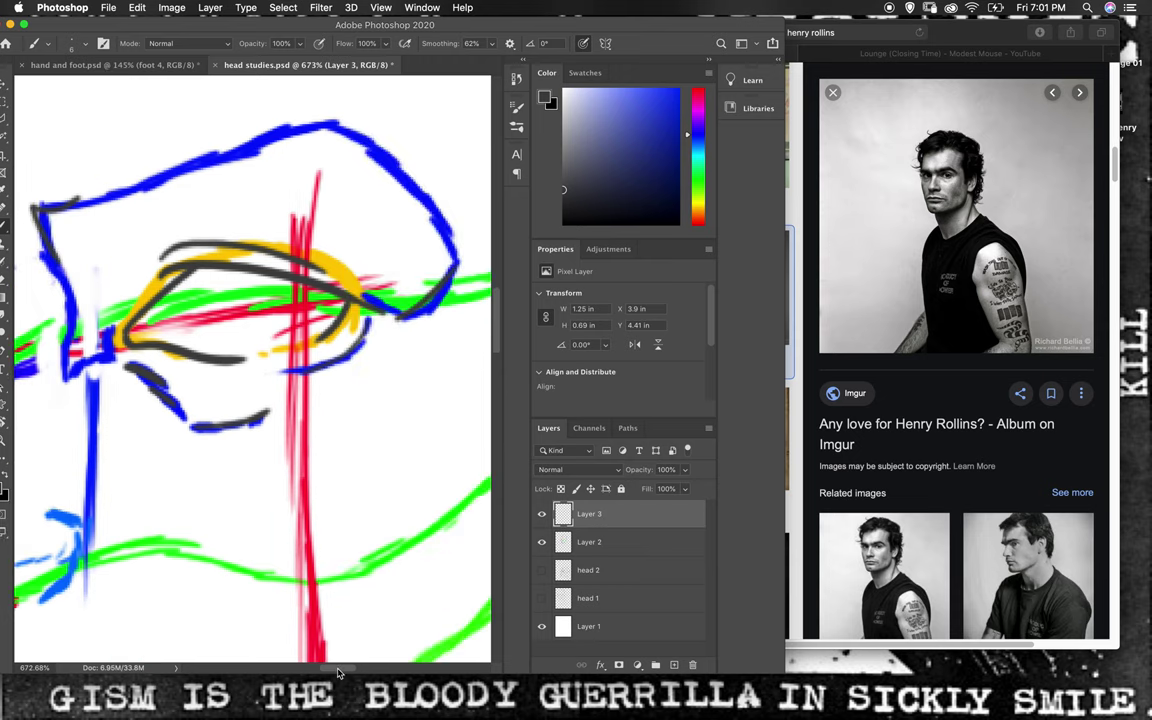
pyautogui.moveTo(311, 605); pyautogui.dragTo(337, 605)
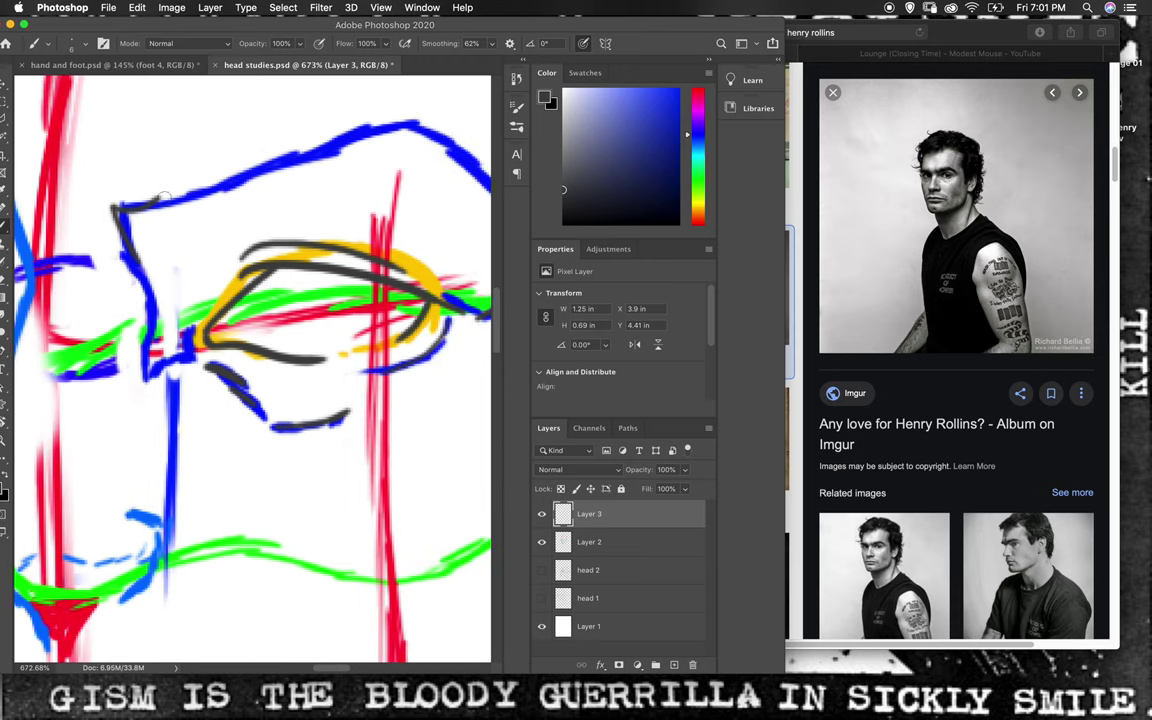
# - Trace the brow along the top blue contour, retrying with undo and checking with Layer 2 hidden
pyautogui.moveTo(119, 206); pyautogui.dragTo(422, 120)
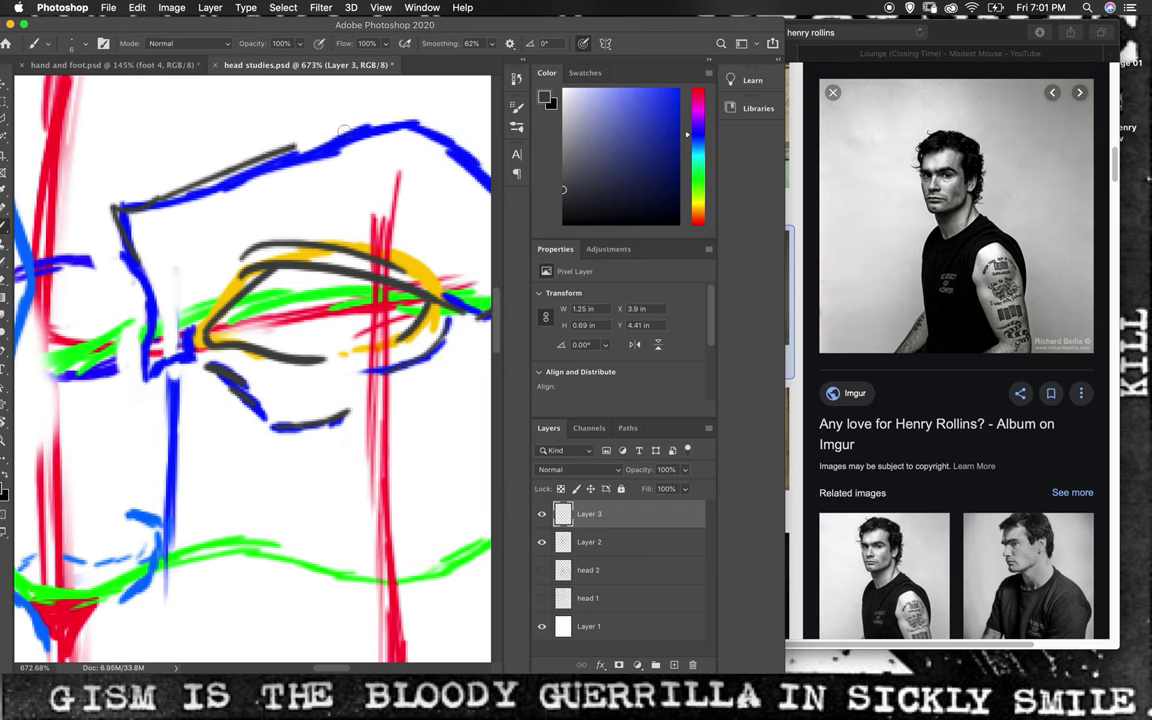
pyautogui.click(542, 541)
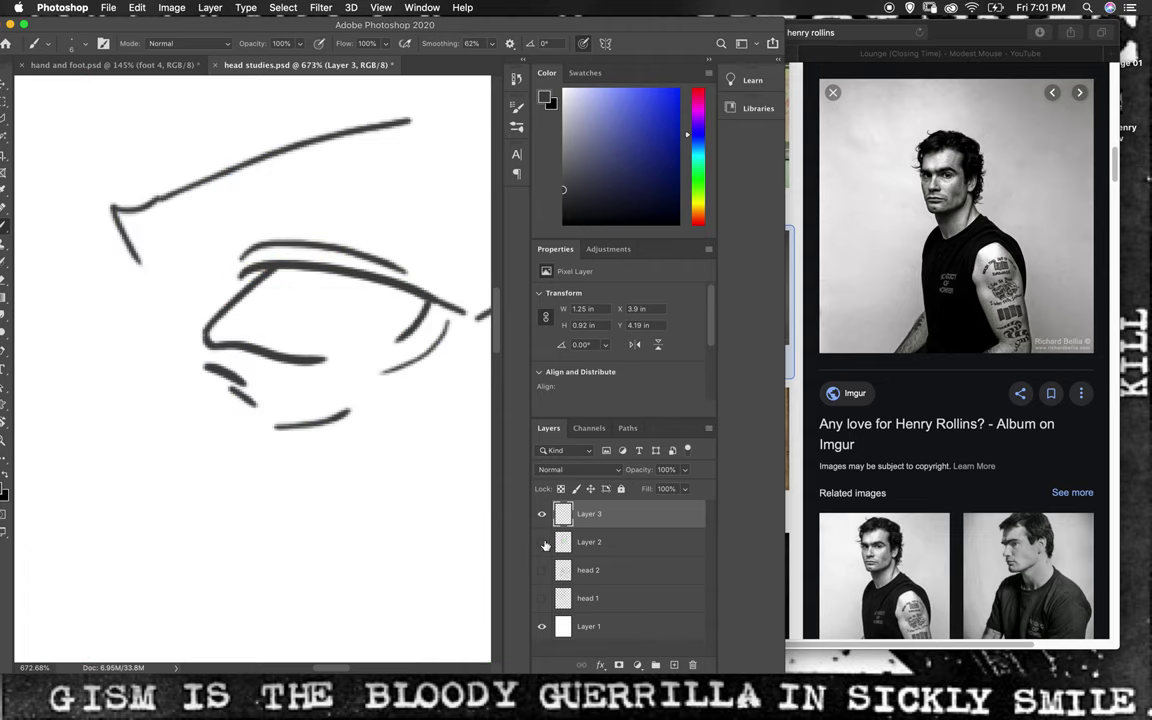
pyautogui.click(542, 541)
pyautogui.hotkey('ctrl', 'z')
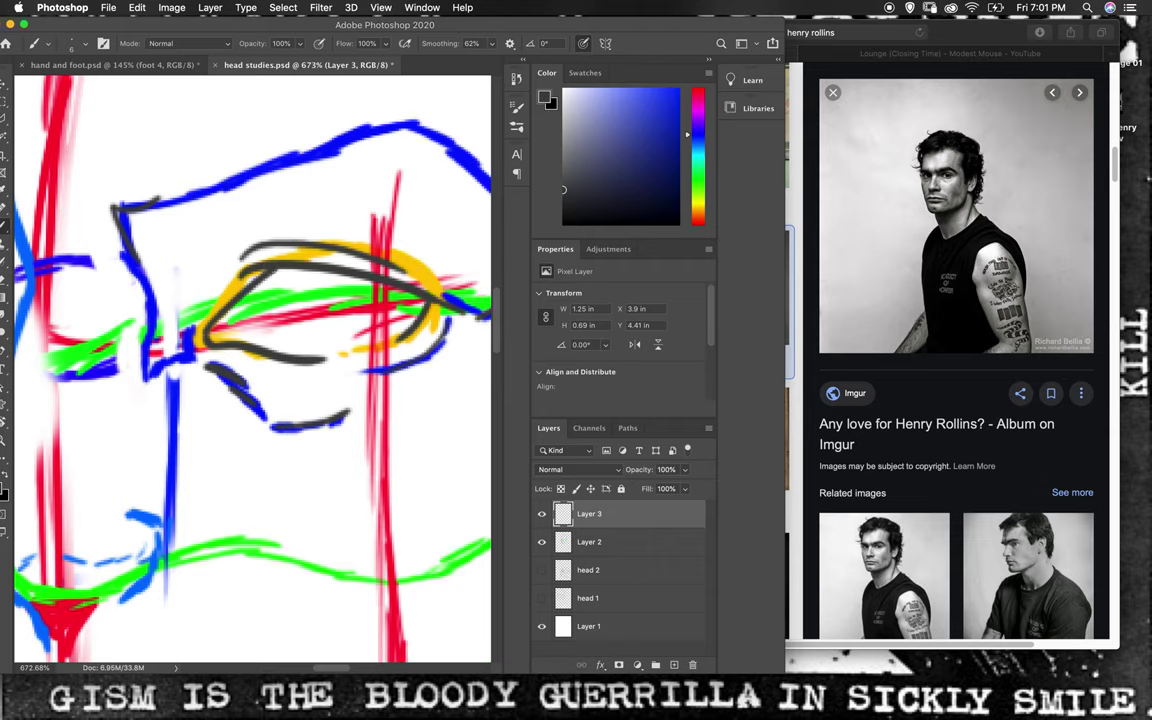
pyautogui.moveTo(150, 175); pyautogui.dragTo(268, 131)
pyautogui.hotkey('ctrl', 'z')
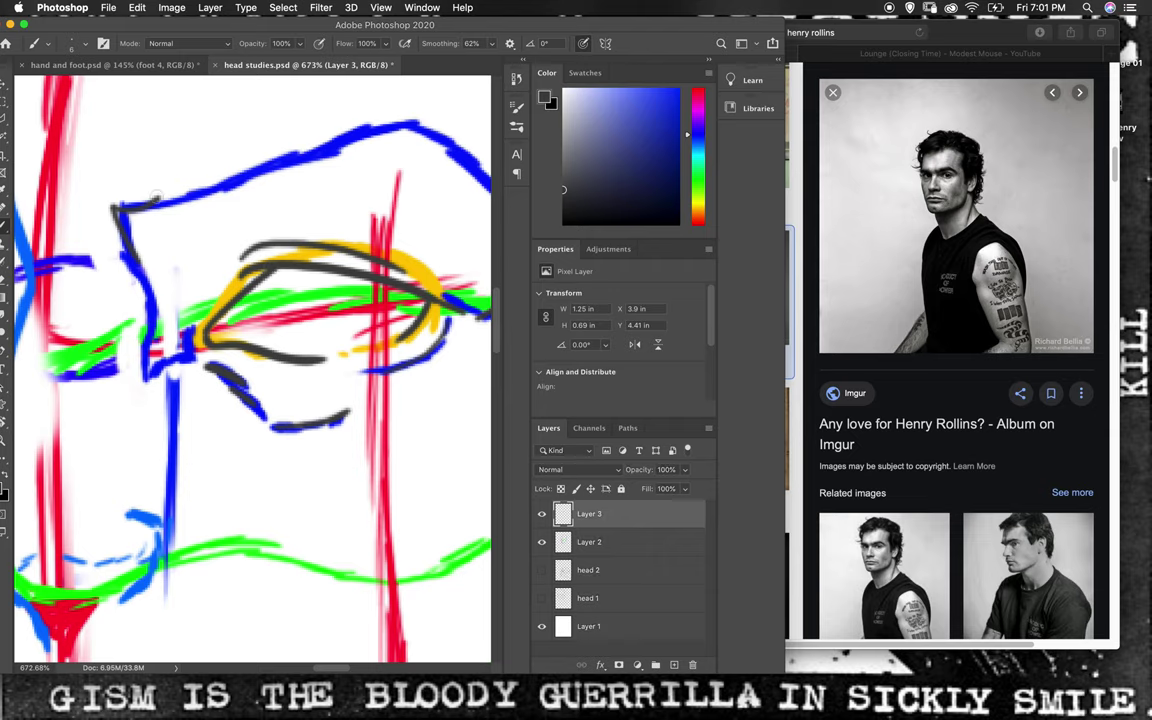
pyautogui.moveTo(148, 176); pyautogui.dragTo(282, 132)
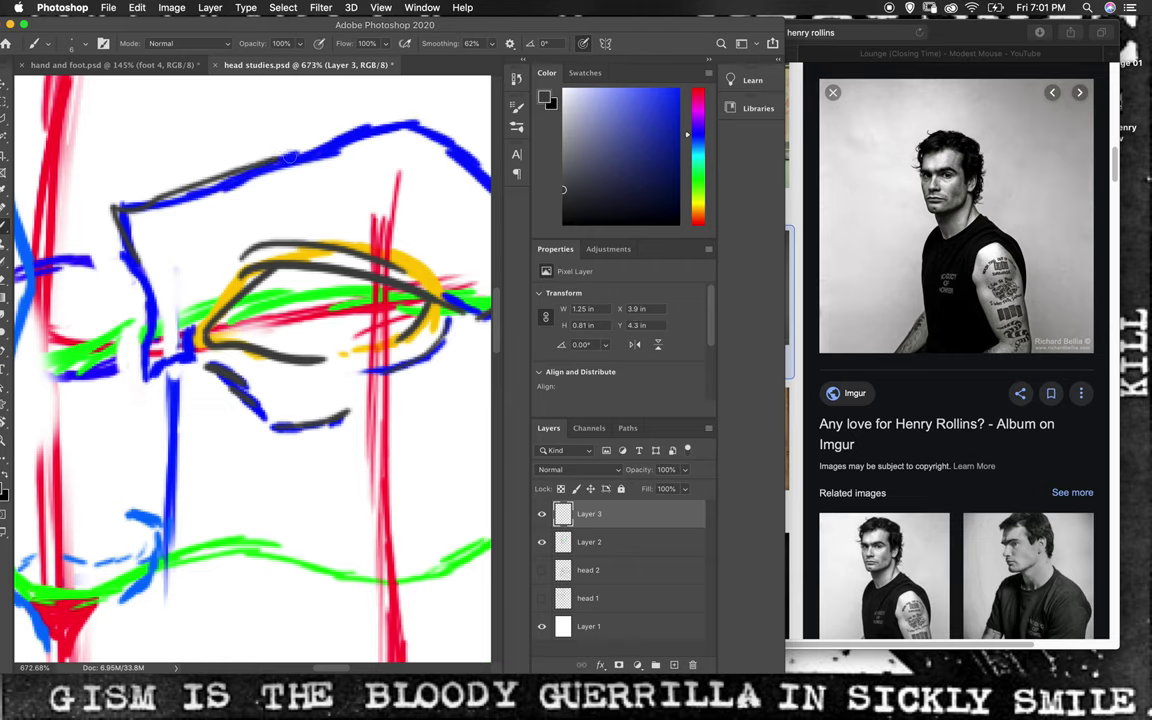
pyautogui.hotkey('ctrl', 'z')
pyautogui.moveTo(167, 197); pyautogui.dragTo(418, 121)
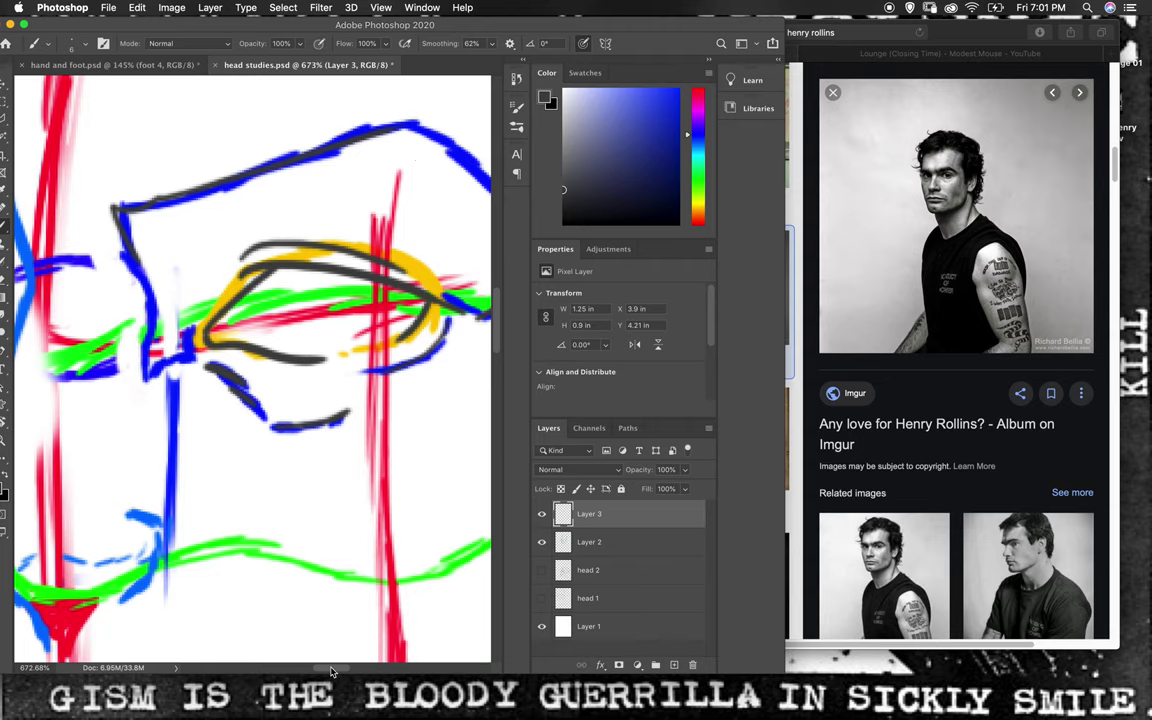
# - Trace the head's top-right outline in dark grey down the right side
pyautogui.hscroll(5, 340, 662)
pyautogui.hscroll(1, 345, 669)
pyautogui.hscroll(1, 346, 669)
pyautogui.hscroll(1, 347, 669)
pyautogui.hscroll(1, 349, 669)
pyautogui.hscroll(-2, 349, 669)
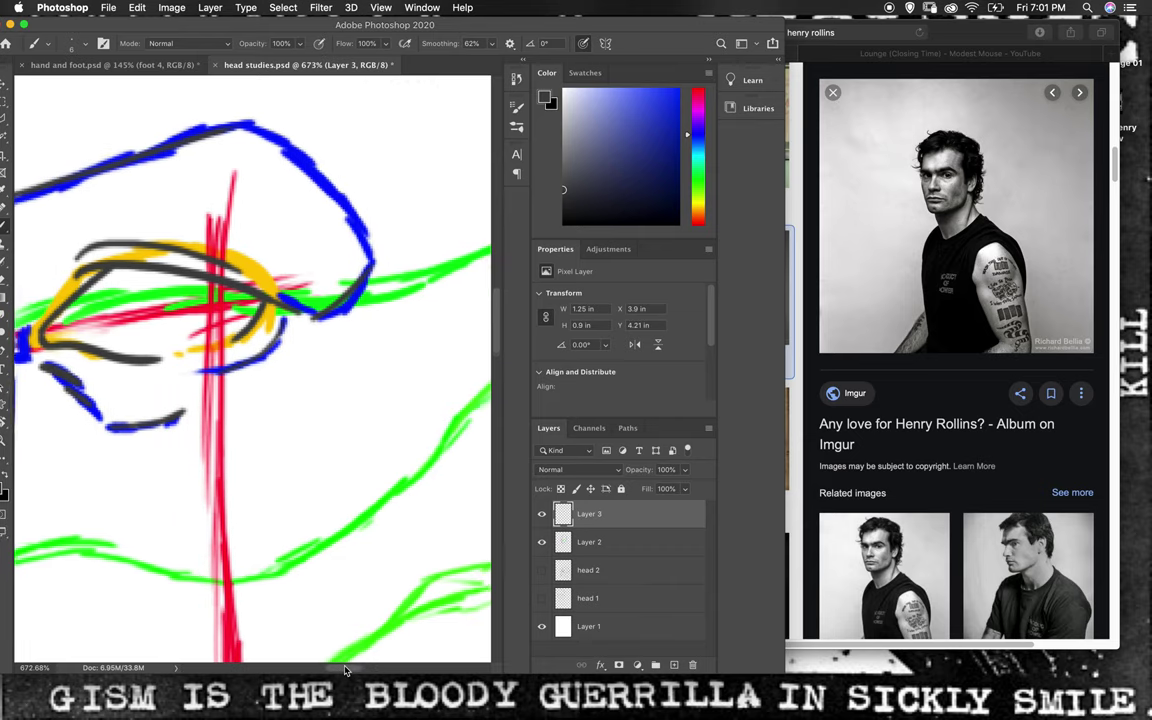
pyautogui.hscroll(-2, 349, 669)
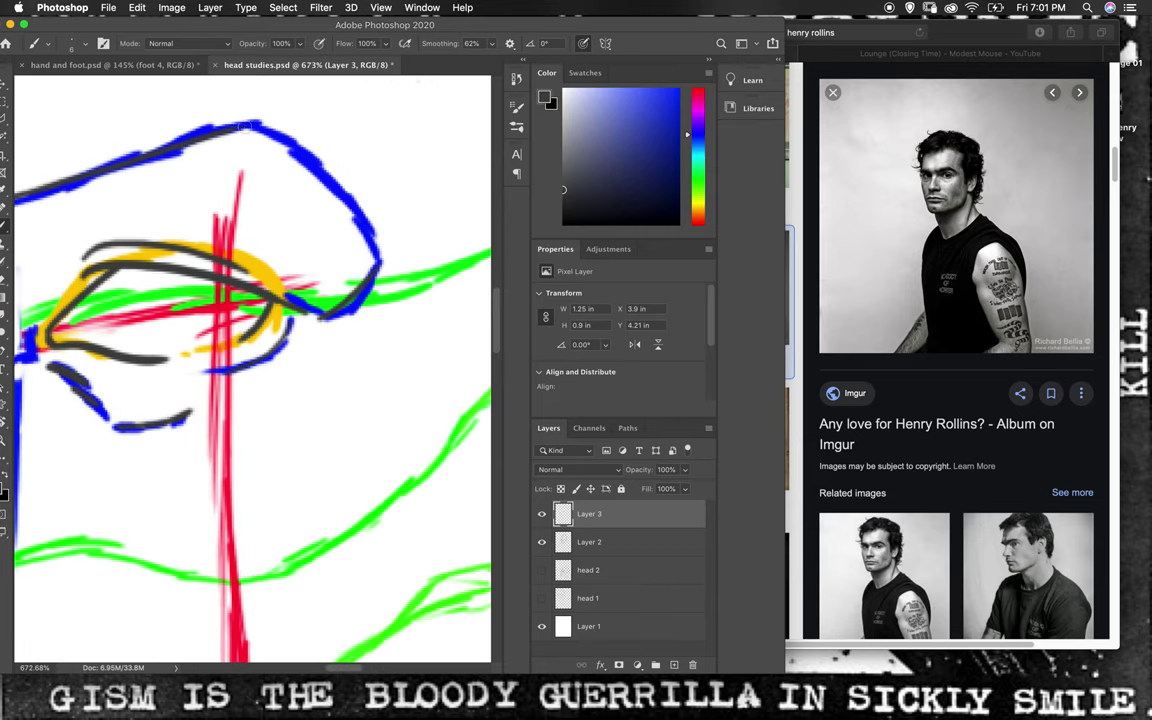
pyautogui.moveTo(238, 127)
pyautogui.mouseDown()
pyautogui.moveTo(232, 120)
pyautogui.moveTo(290, 154)
pyautogui.moveTo(385, 255)
pyautogui.mouseUp()
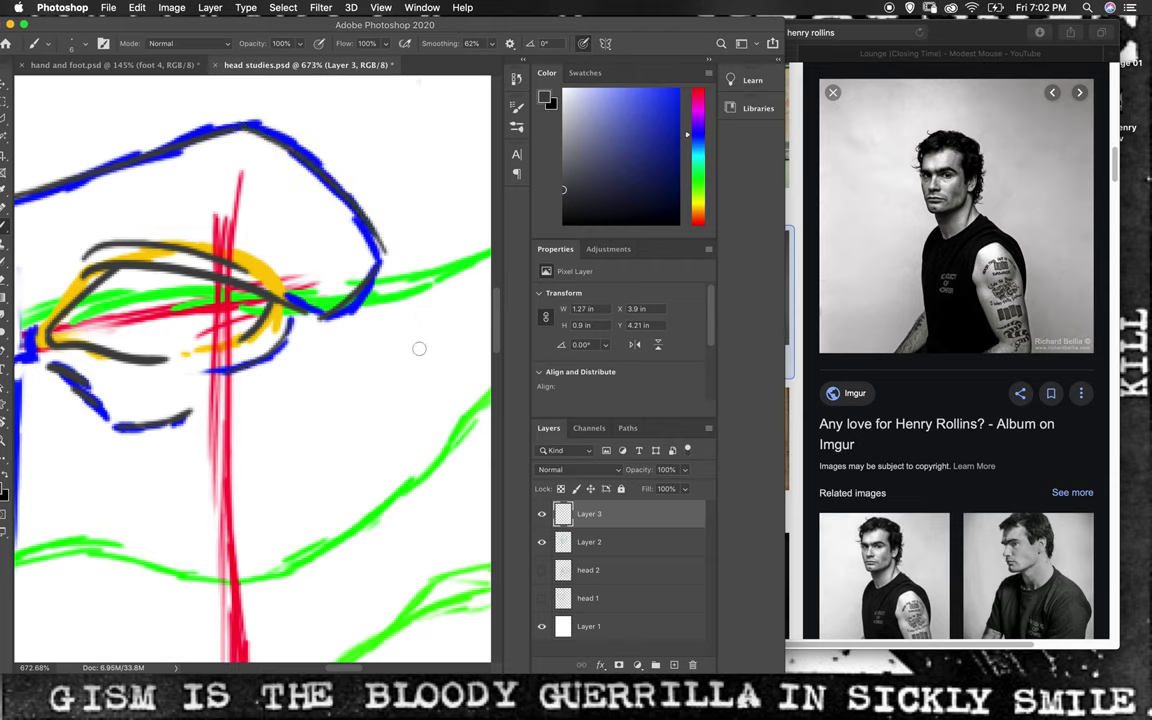
pyautogui.moveTo(347, 672); pyautogui.dragTo(335, 672)
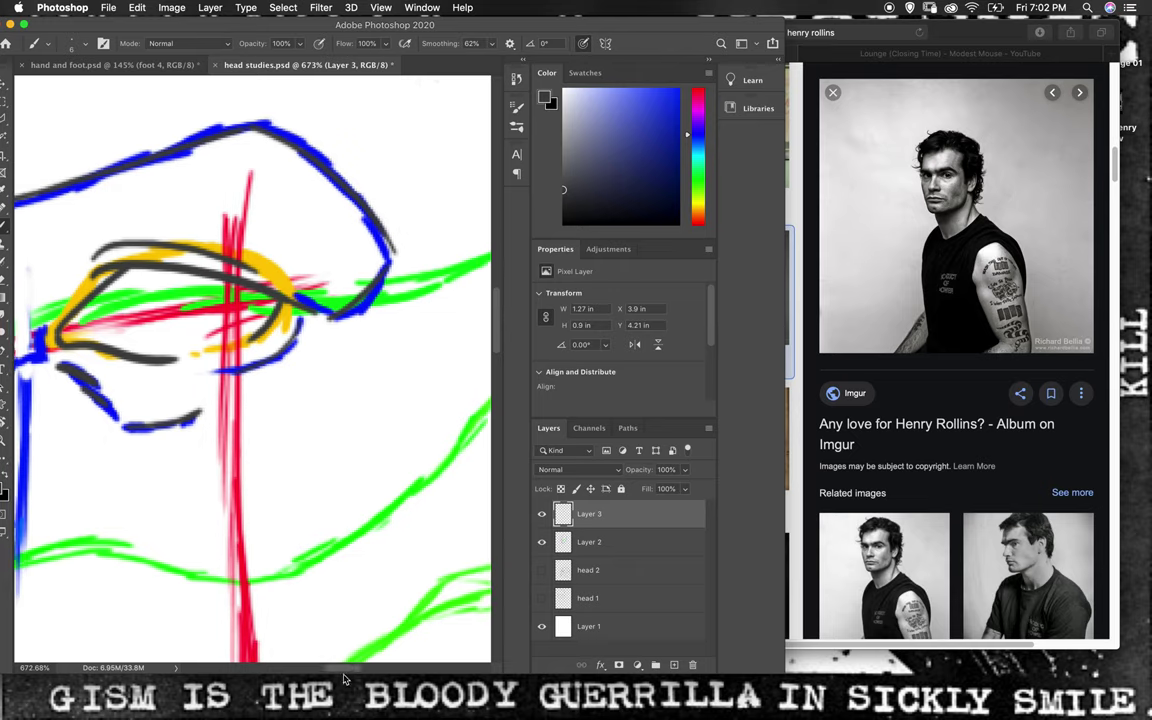
pyautogui.hscroll(-3, 335, 680)
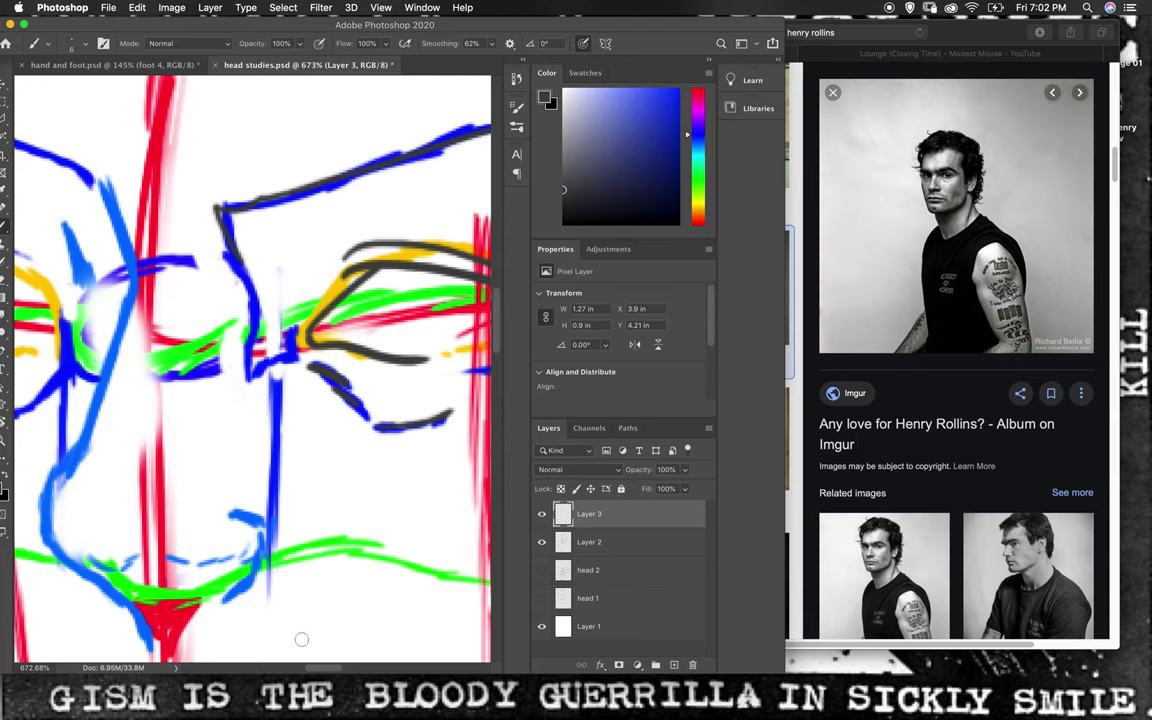
pyautogui.hscroll(5, 310, 600)
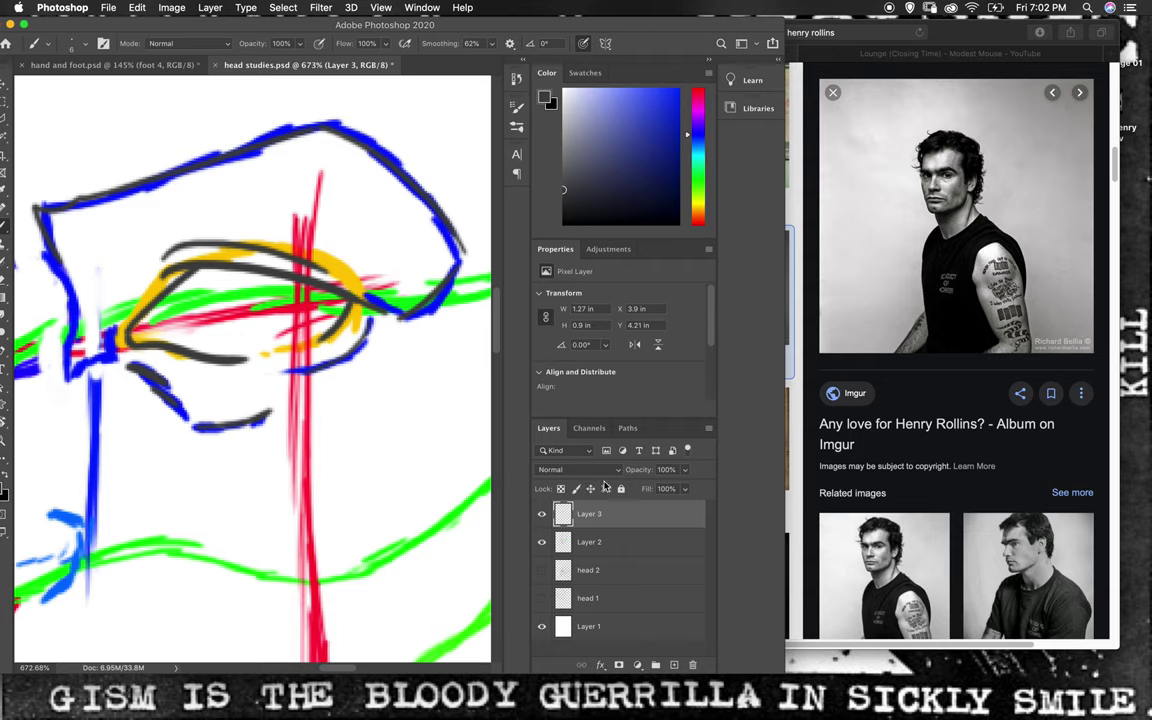
# - Erase a piece of the brow near its peak and bridge the gap with a new stroke
pyautogui.click(542, 542)
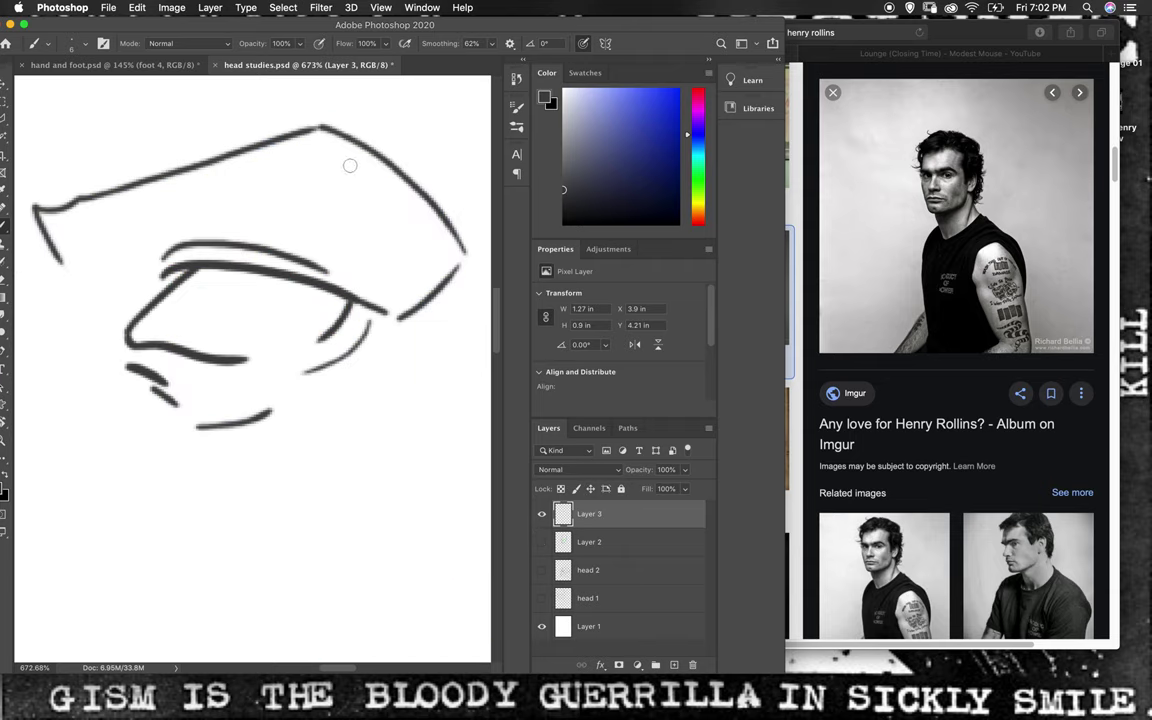
pyautogui.press('e')
pyautogui.moveTo(332, 125); pyautogui.dragTo(336, 127)
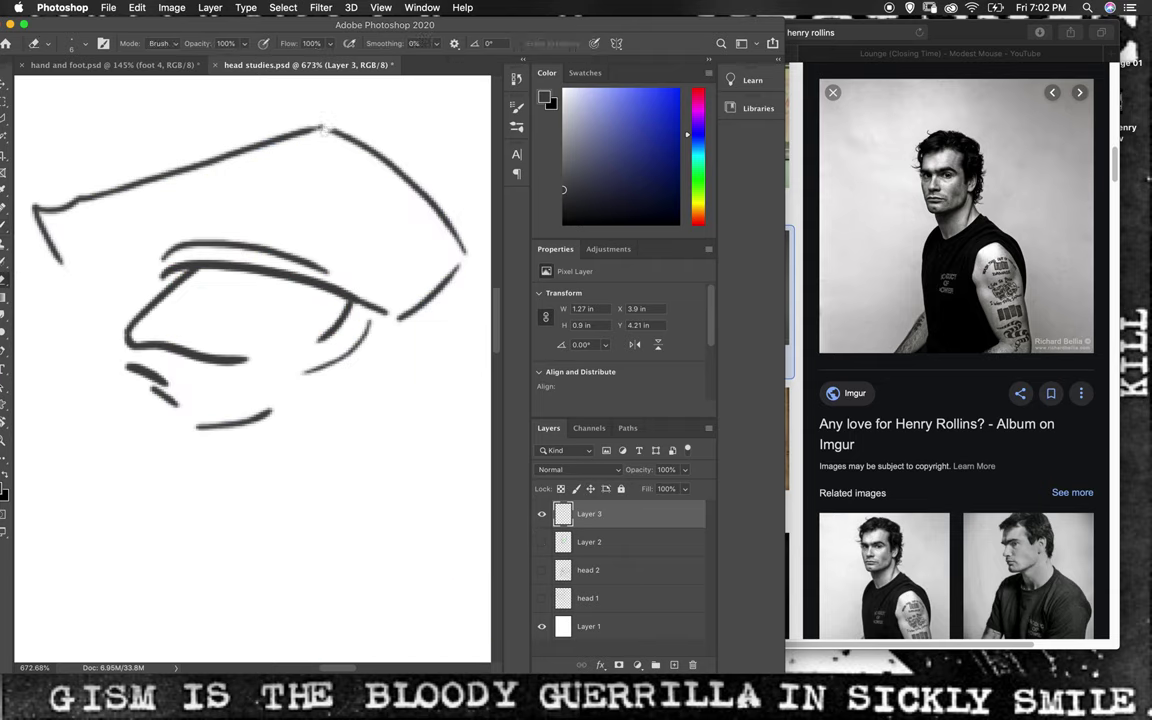
pyautogui.press('b')
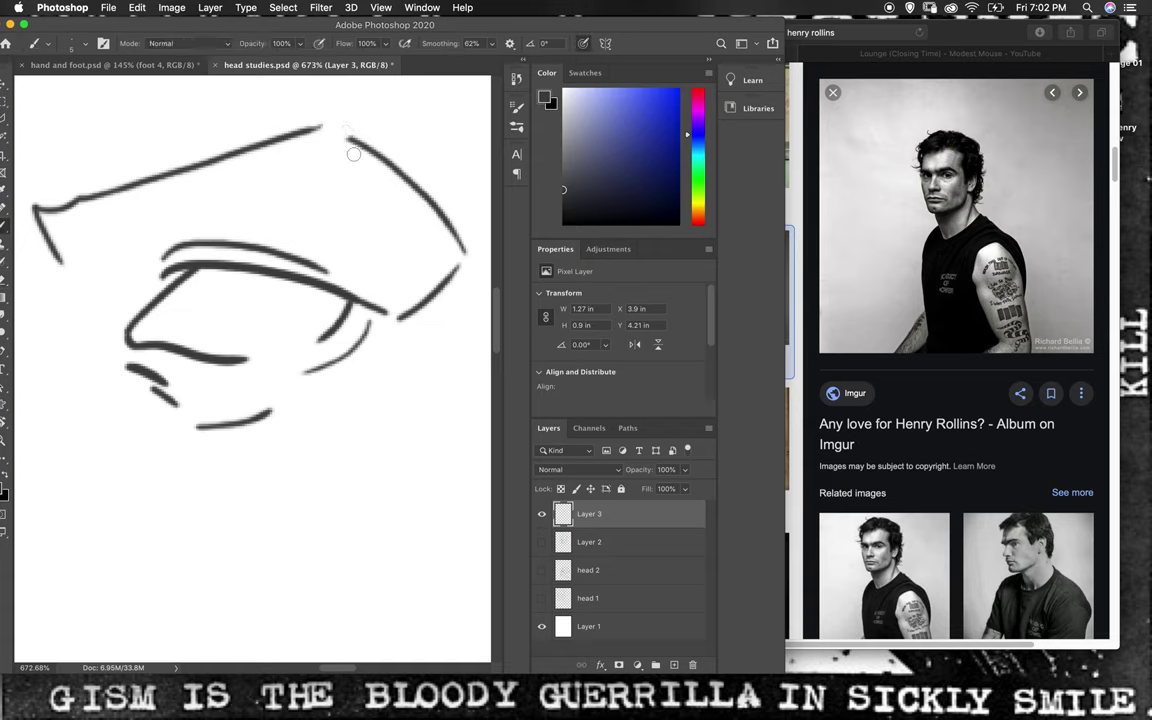
pyautogui.moveTo(344, 142); pyautogui.dragTo(320, 129)
pyautogui.click(541, 543)
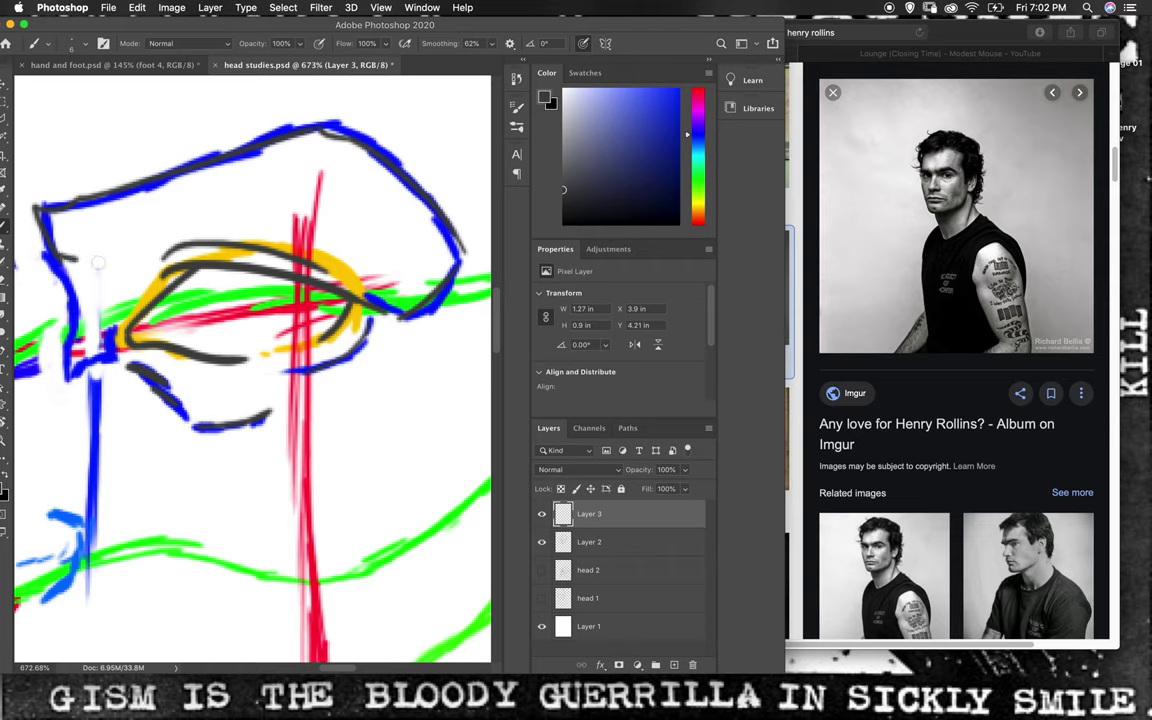
# - Redraw the top brow line longer and thicker up to the right, undoing false starts
pyautogui.moveTo(58, 258)
pyautogui.mouseDown()
pyautogui.moveTo(97, 256)
pyautogui.moveTo(196, 206)
pyautogui.moveTo(281, 143)
pyautogui.mouseUp()
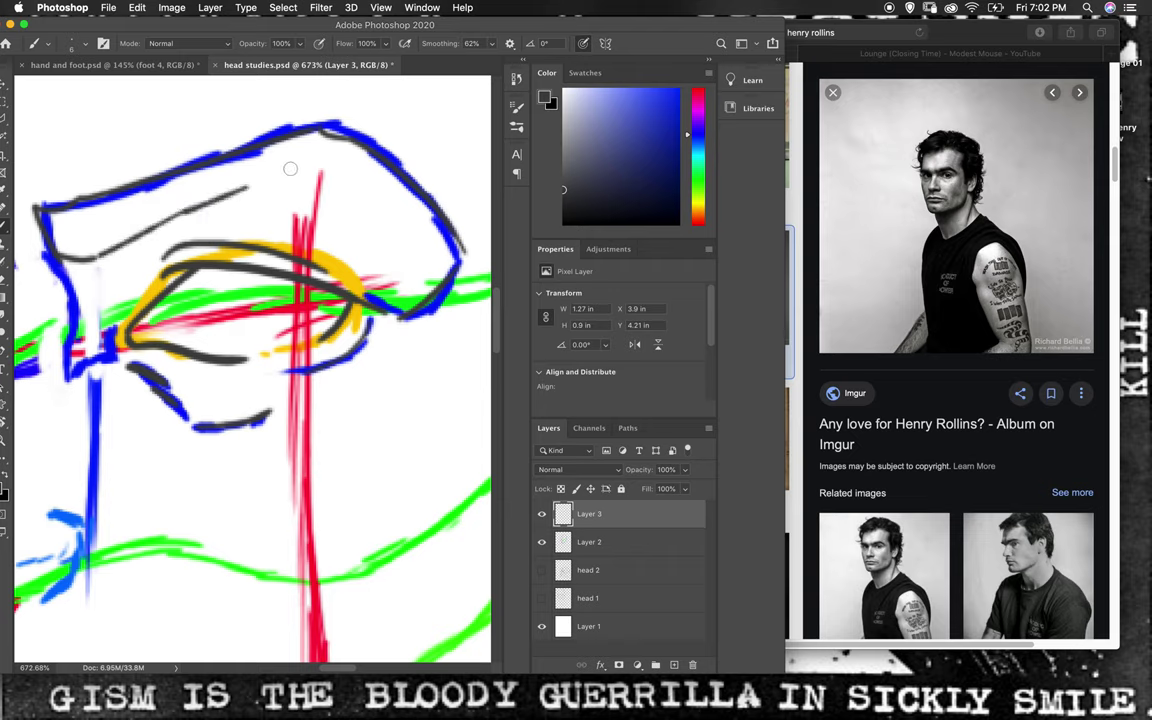
pyautogui.hotkey('ctrl', 'z')
pyautogui.moveTo(197, 207); pyautogui.dragTo(231, 194)
pyautogui.hotkey('ctrl', 'z')
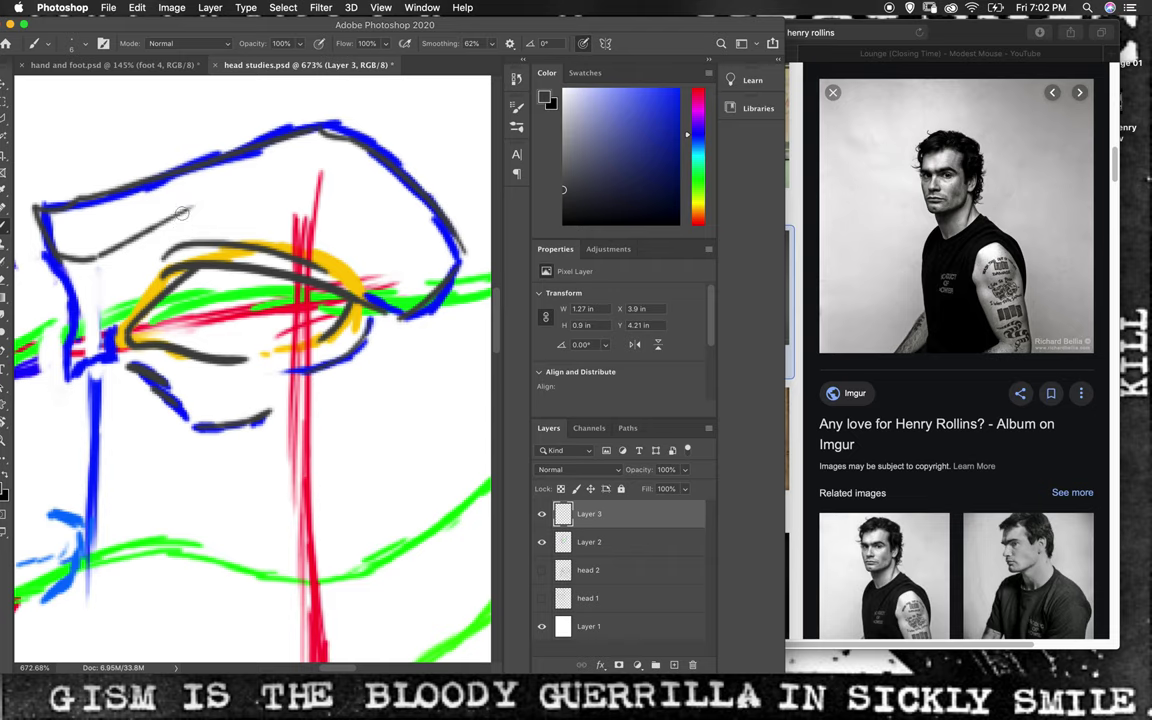
pyautogui.moveTo(85, 230); pyautogui.dragTo(317, 163)
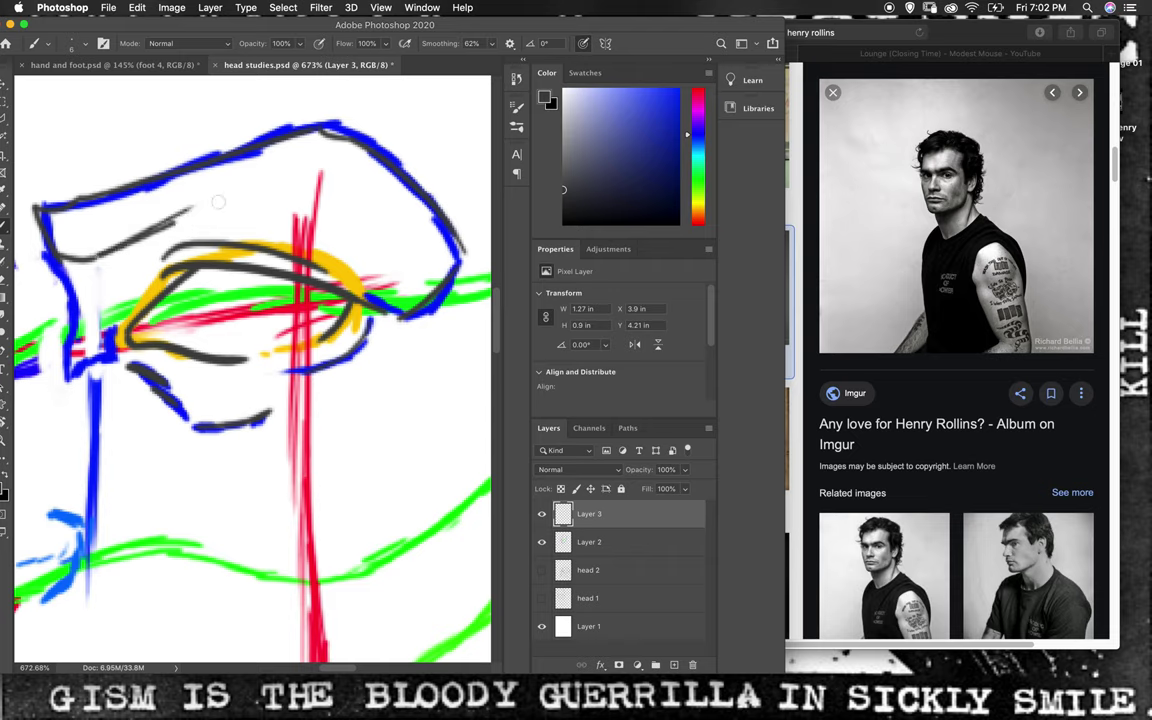
pyautogui.moveTo(276, 182); pyautogui.dragTo(300, 174)
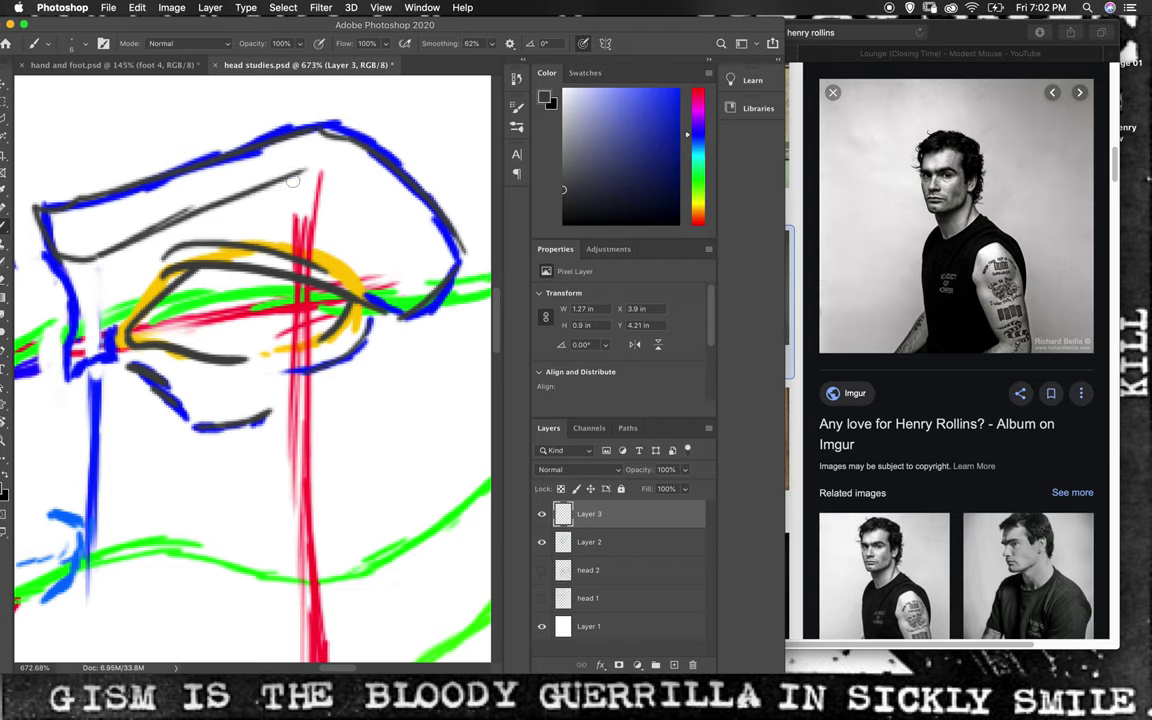
pyautogui.moveTo(258, 158)
pyautogui.mouseDown()
pyautogui.moveTo(320, 172)
pyautogui.moveTo(467, 250)
pyautogui.mouseUp()
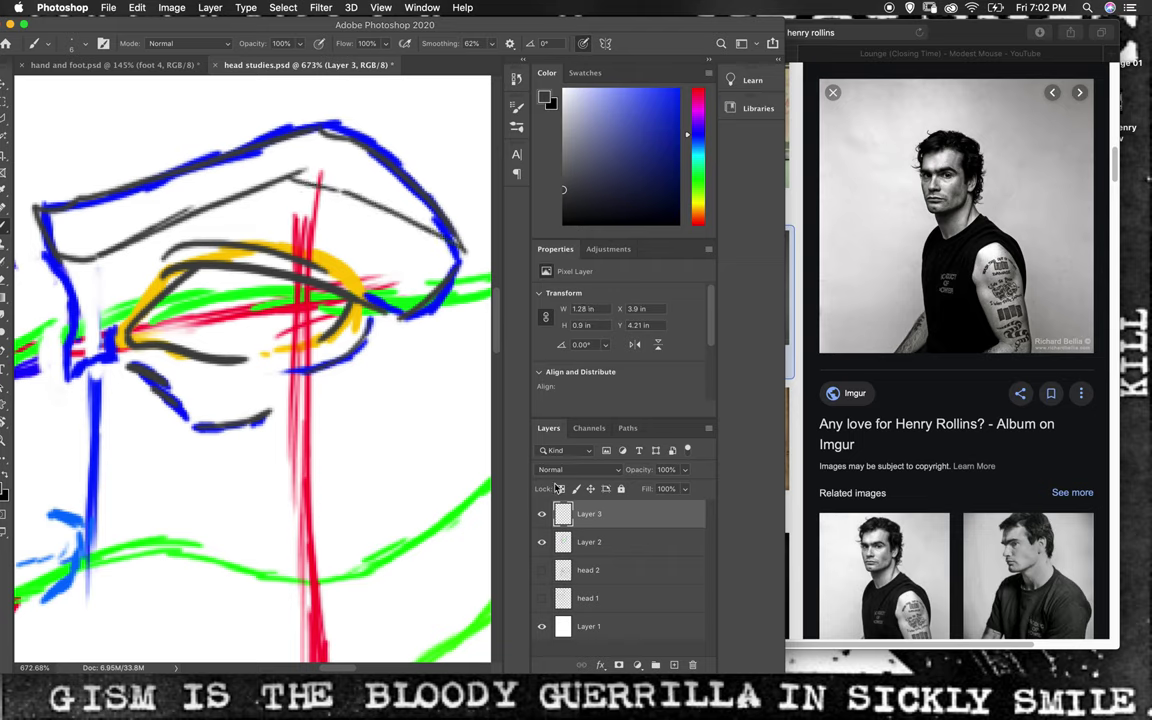
# - Erase stray marks with the construction lines hidden, then zoom out to the whole head
pyautogui.click(541, 542)
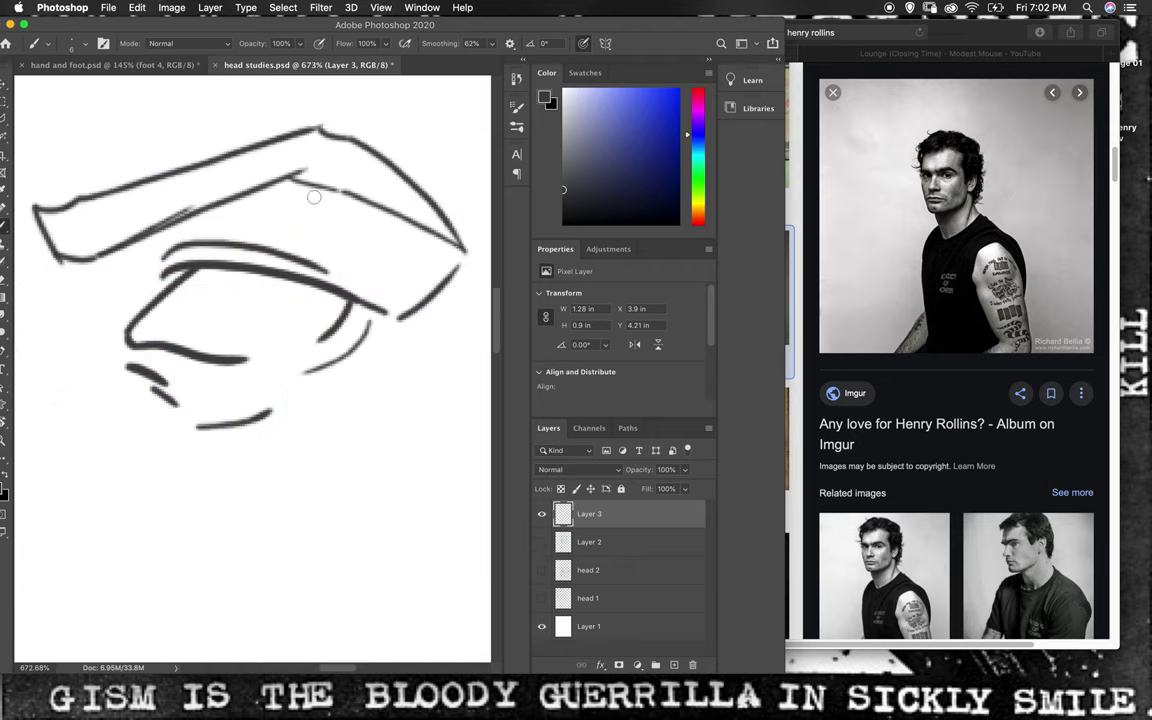
pyautogui.press('e')
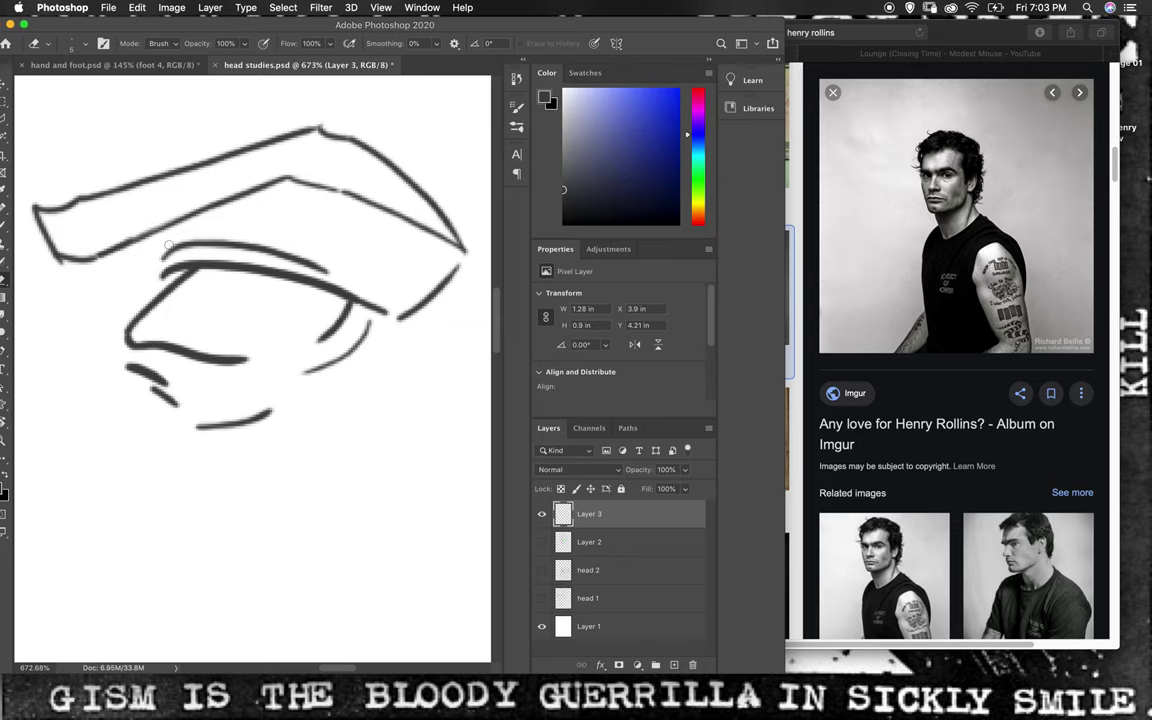
pyautogui.click(542, 541)
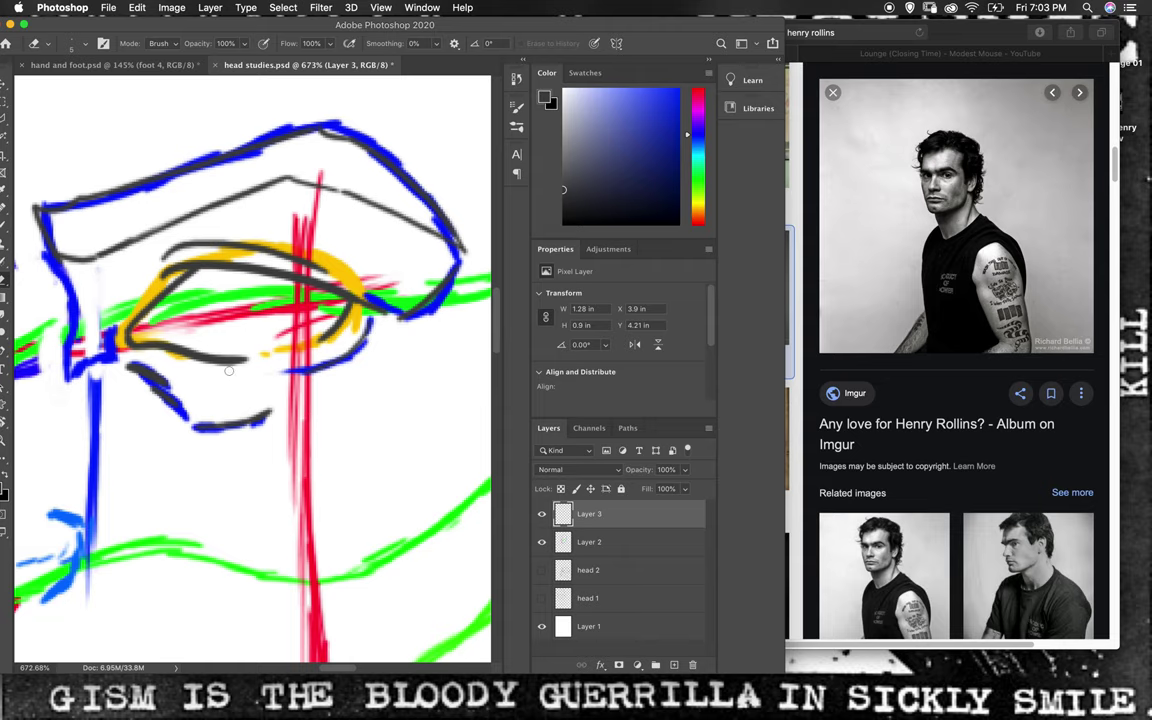
pyautogui.press('z')
pyautogui.moveTo(179, 328); pyautogui.dragTo(110, 392)
pyautogui.click(328, 668)
pyautogui.hscroll(-5, 328, 668)
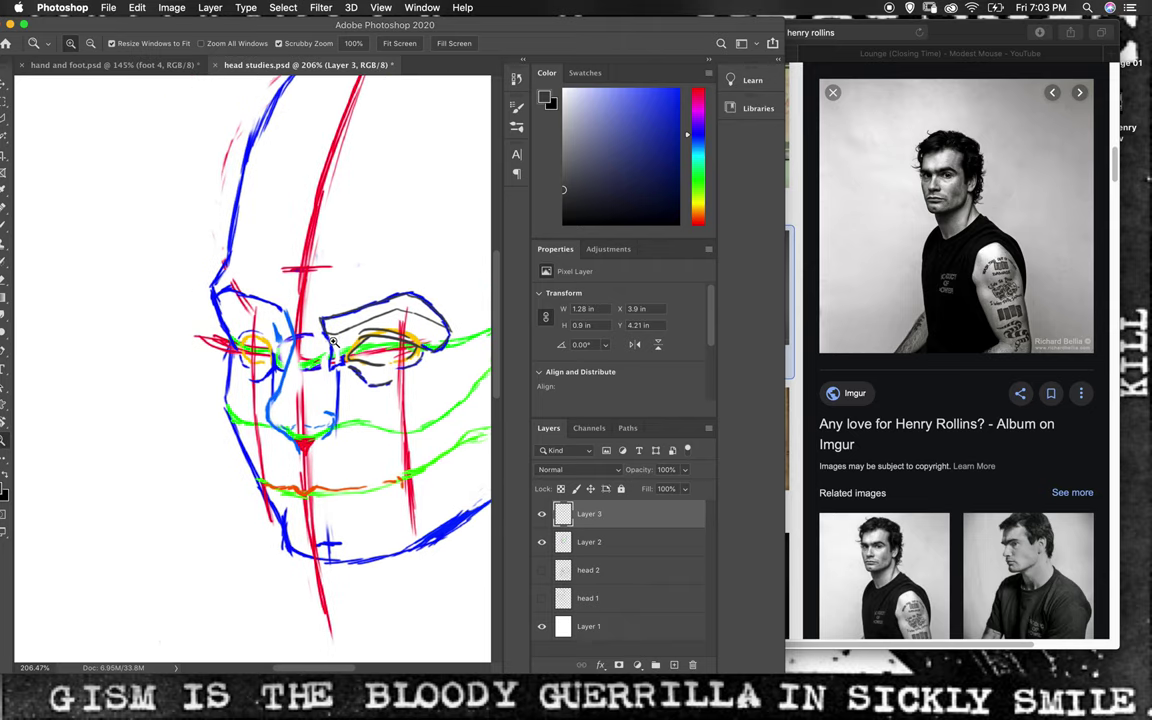
# - Zoom in on the eye and draw dark grey lines down the nose and cheek outlines
pyautogui.moveTo(333, 341); pyautogui.dragTo(390, 336)
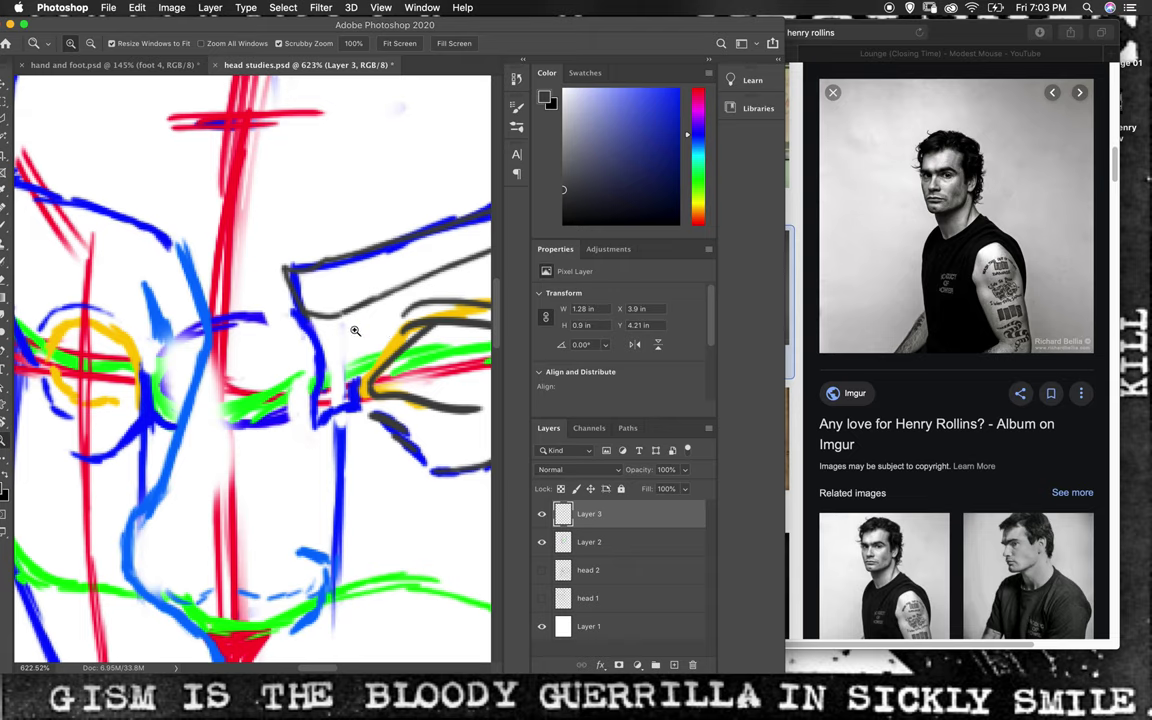
pyautogui.press('b')
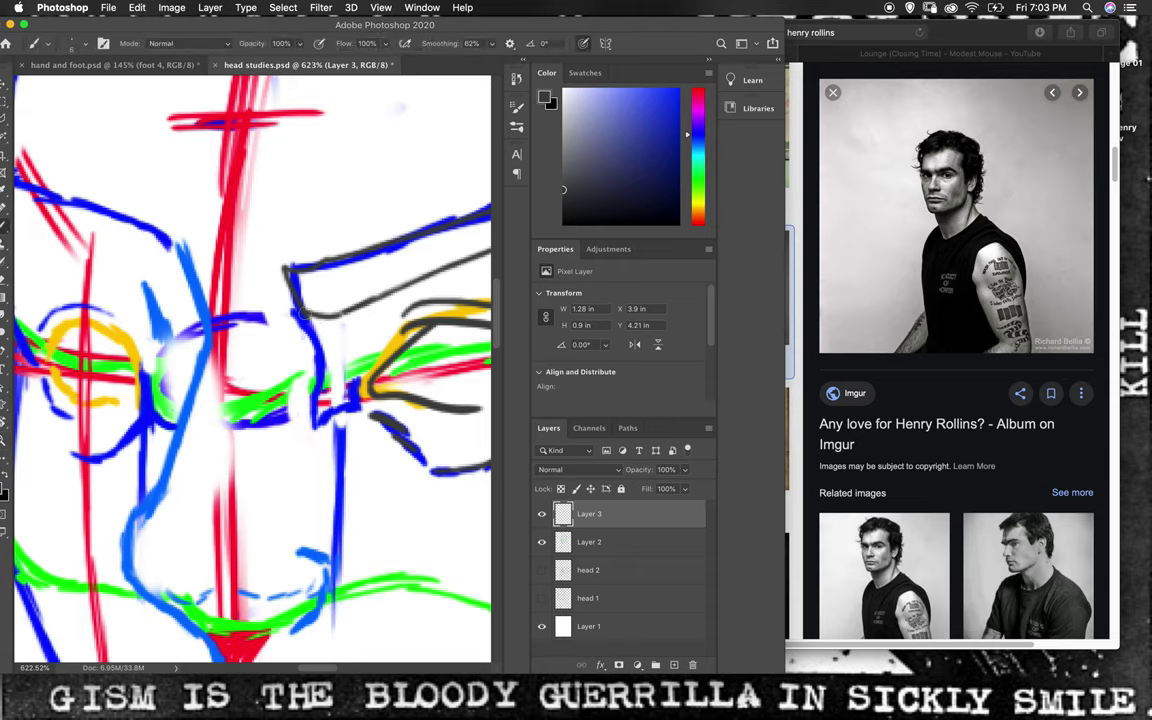
pyautogui.moveTo(285, 273); pyautogui.dragTo(333, 353)
pyautogui.moveTo(290, 308); pyautogui.dragTo(309, 420)
pyautogui.moveTo(325, 372)
pyautogui.mouseDown()
pyautogui.moveTo(312, 428)
pyautogui.moveTo(373, 404)
pyautogui.mouseUp()
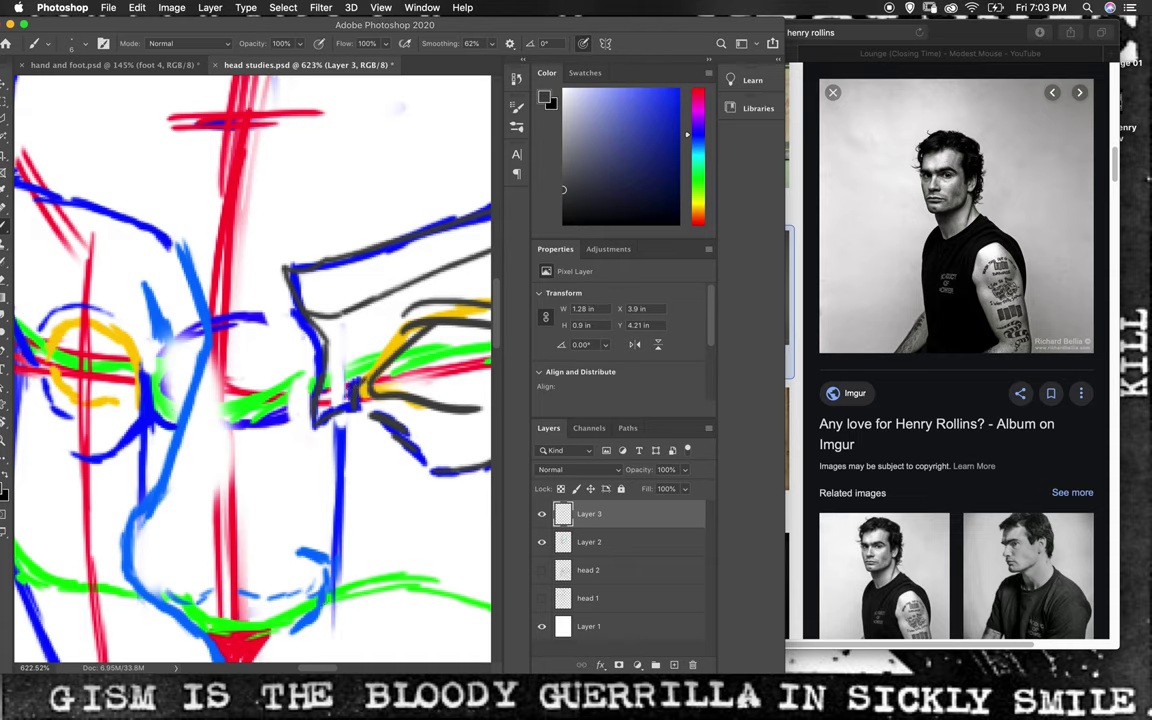
pyautogui.moveTo(320, 672); pyautogui.dragTo(326, 664)
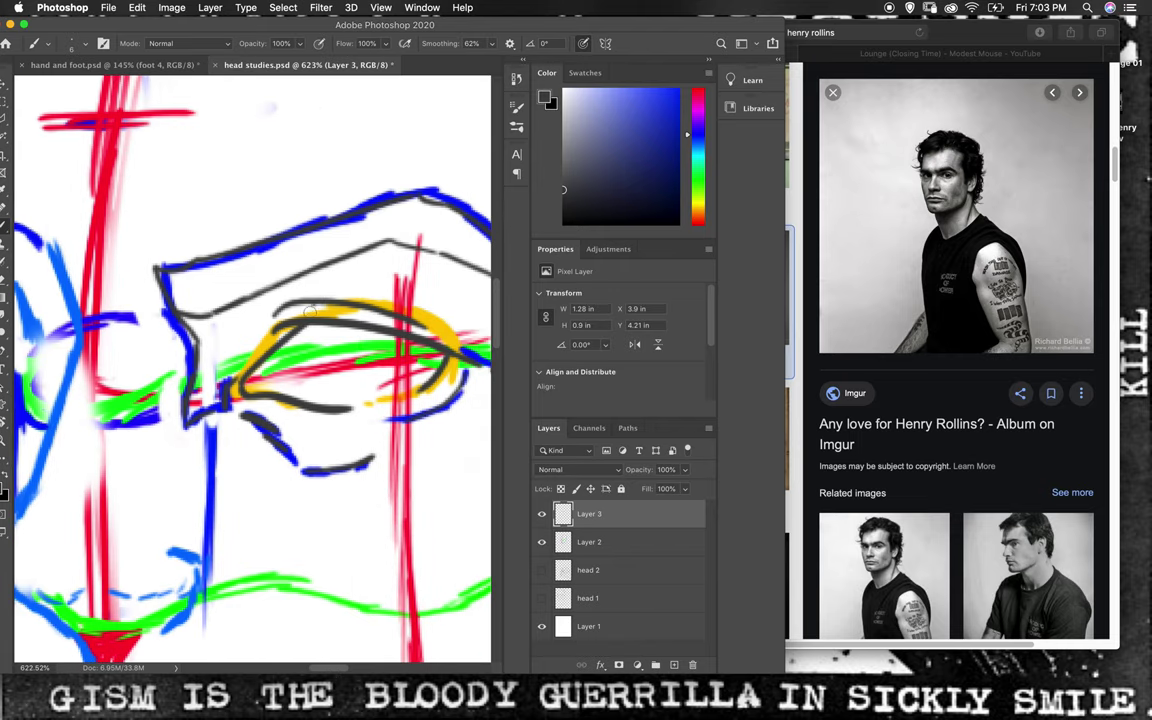
# - Add an upper-eyelid stroke and a crease rising toward the brow, then hide the construction layers
pyautogui.moveTo(311, 302); pyautogui.dragTo(301, 314)
pyautogui.moveTo(327, 288); pyautogui.dragTo(400, 248)
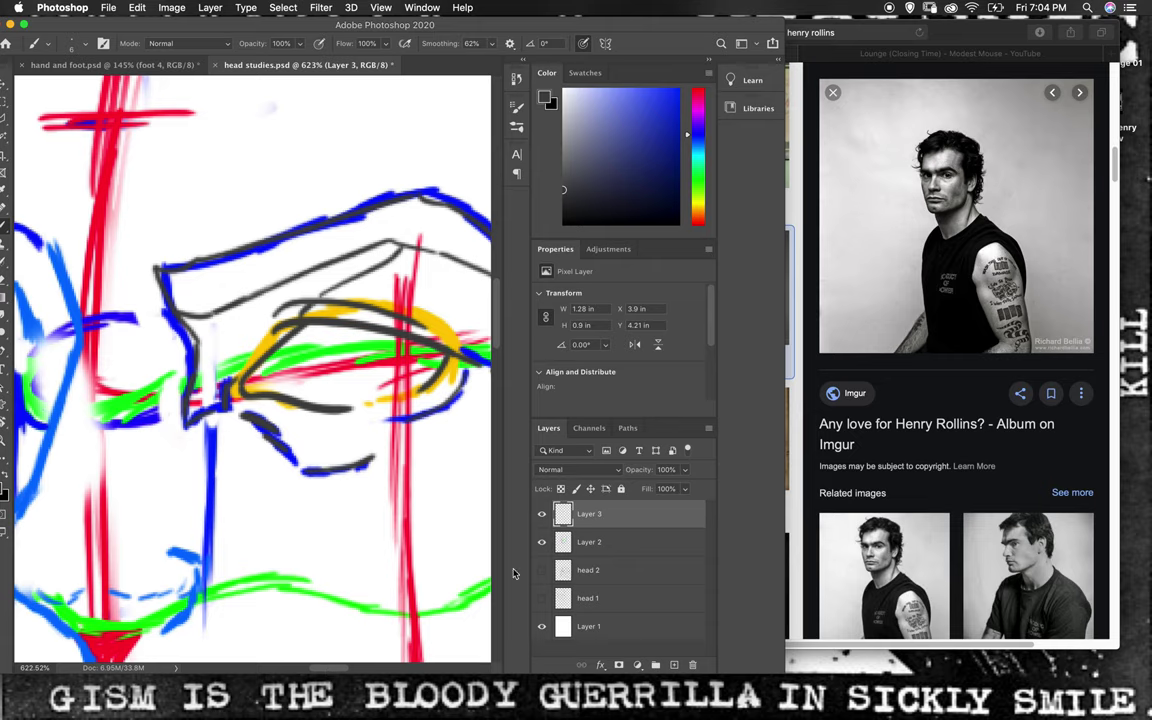
pyautogui.moveTo(542, 570); pyautogui.dragTo(542, 541)
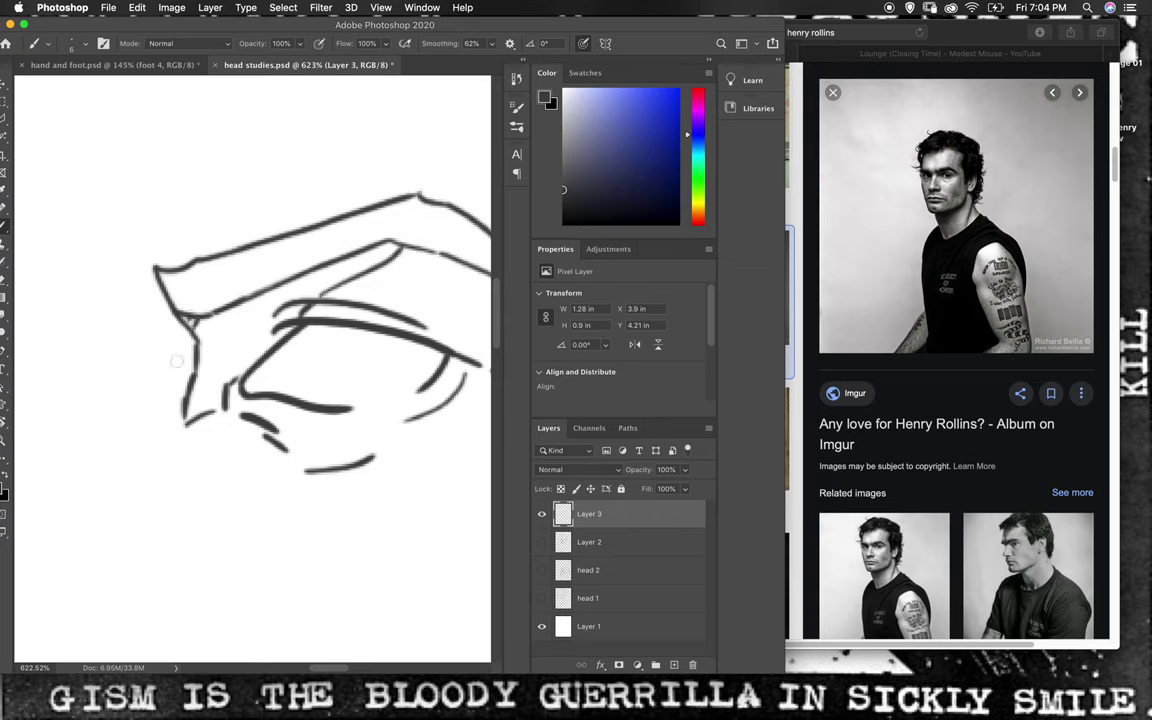
# - Hatch the inner corner under the brow with diagonal strokes, undoing one too-dark stroke
pyautogui.moveTo(186, 318)
pyautogui.mouseDown()
pyautogui.moveTo(202, 332)
pyautogui.moveTo(222, 315)
pyautogui.mouseUp()
pyautogui.moveTo(232, 310); pyautogui.dragTo(198, 350)
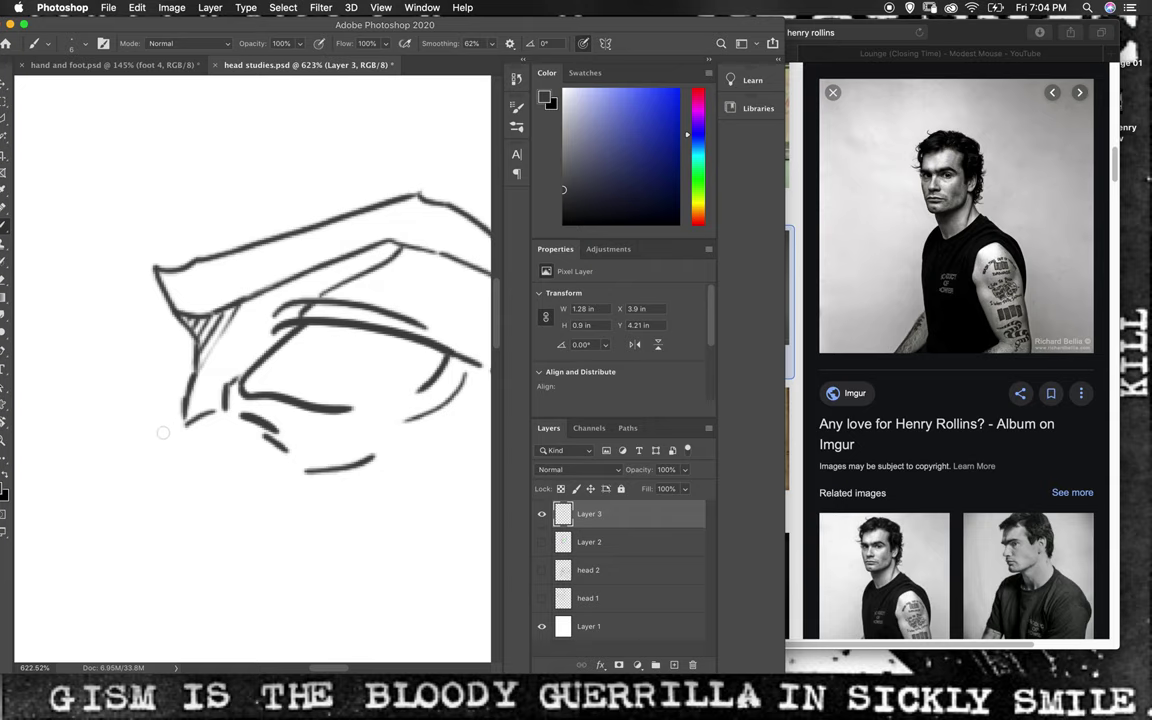
pyautogui.moveTo(250, 306); pyautogui.dragTo(205, 356)
pyautogui.moveTo(240, 322); pyautogui.dragTo(190, 411)
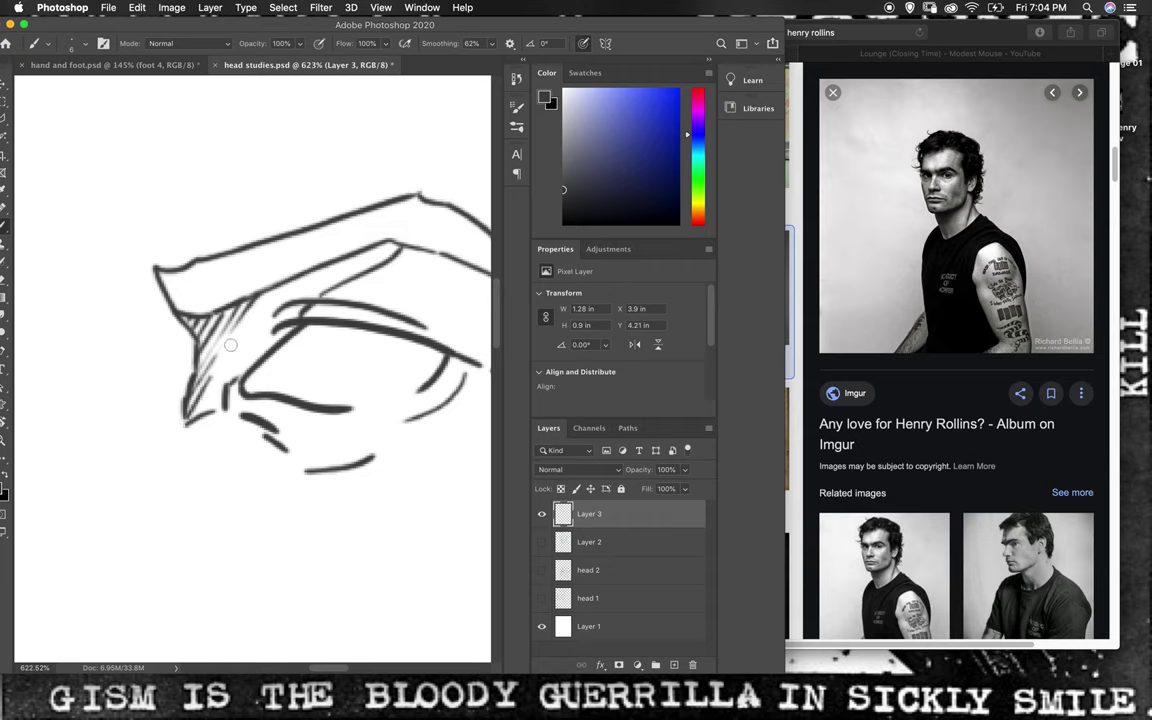
pyautogui.hotkey('ctrl', 'z')
pyautogui.moveTo(168, 370); pyautogui.dragTo(270, 235)
pyautogui.moveTo(180, 371); pyautogui.dragTo(312, 216)
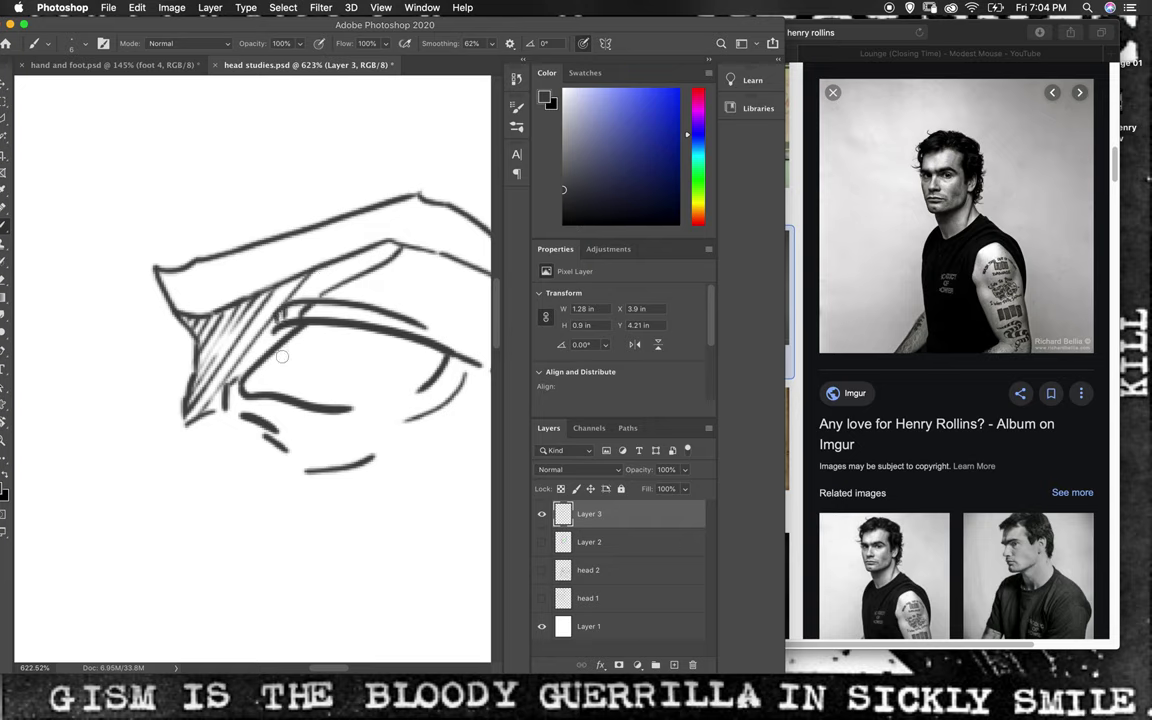
# - Extend the diagonal hatching rightward along the brow's underside, undoing over-dense strokes
pyautogui.moveTo(285, 318); pyautogui.dragTo(297, 303)
pyautogui.moveTo(256, 297); pyautogui.dragTo(234, 319)
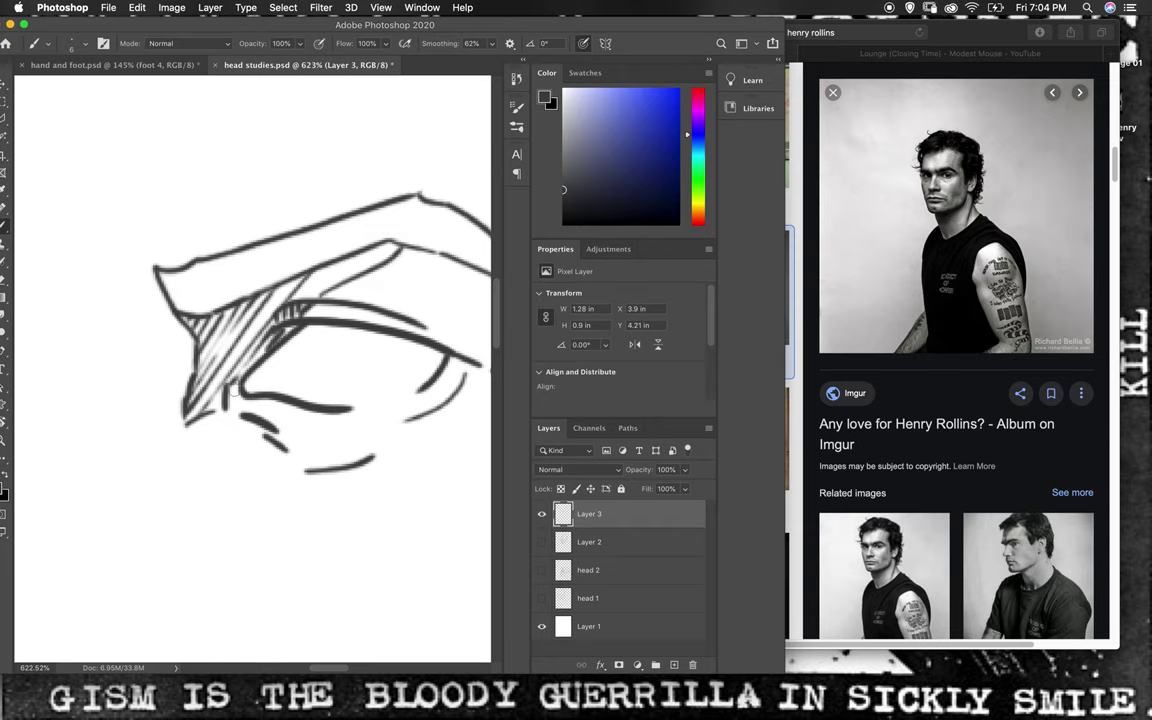
pyautogui.moveTo(298, 293)
pyautogui.mouseDown()
pyautogui.moveTo(292, 308)
pyautogui.moveTo(314, 297)
pyautogui.moveTo(322, 268)
pyautogui.moveTo(350, 262)
pyautogui.mouseUp()
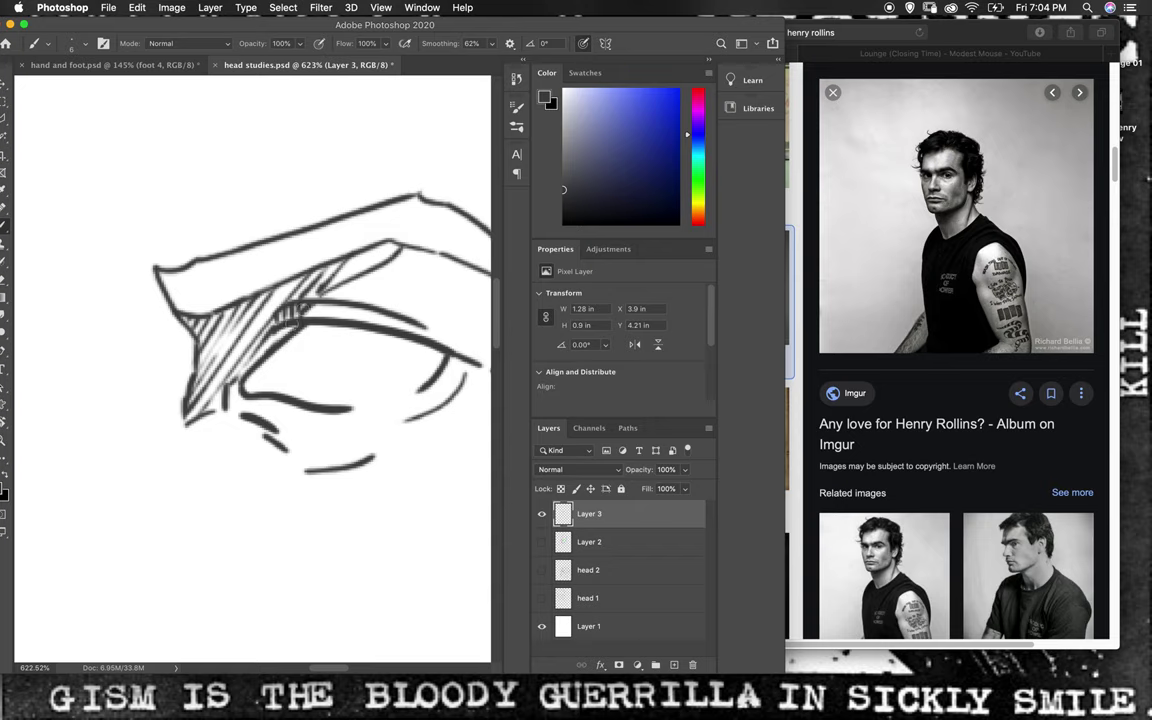
pyautogui.moveTo(340, 270); pyautogui.dragTo(325, 292)
pyautogui.hotkey('ctrl', 'z')
pyautogui.moveTo(320, 268)
pyautogui.mouseDown()
pyautogui.moveTo(345, 245)
pyautogui.moveTo(391, 244)
pyautogui.mouseUp()
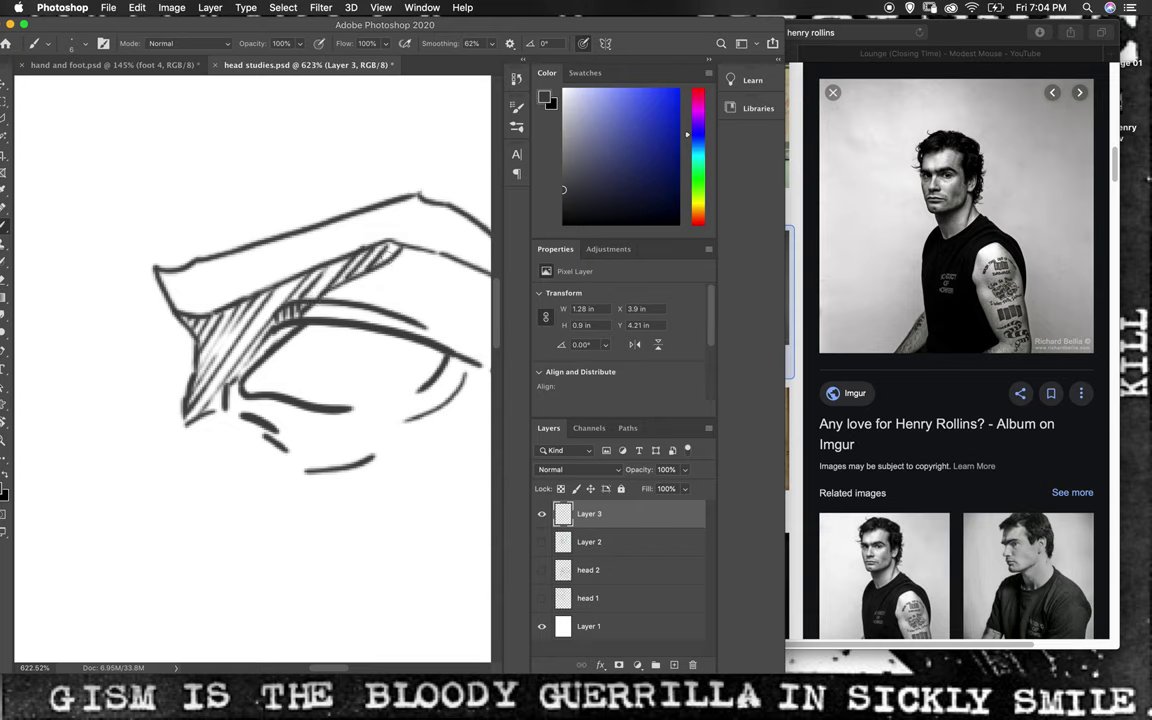
# - Zoom out to check the whole eye, zoom back in, and draw a curve at the outer corner
pyautogui.press('z')
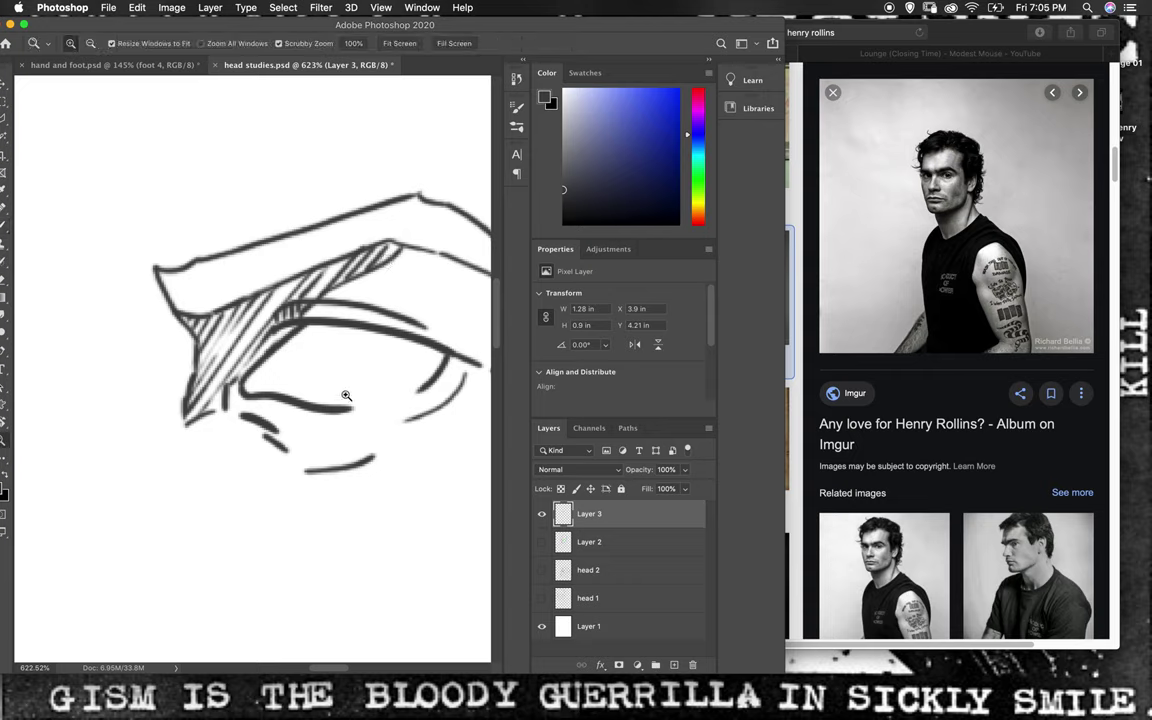
pyautogui.moveTo(355, 379); pyautogui.dragTo(265, 366)
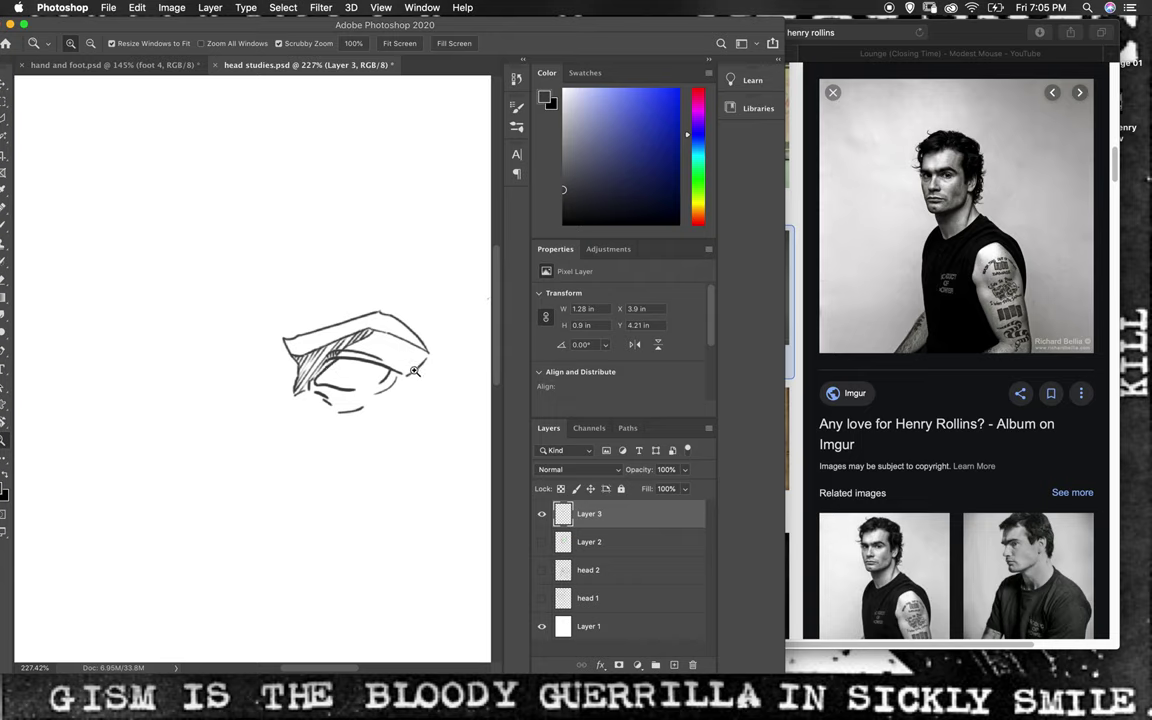
pyautogui.moveTo(424, 373)
pyautogui.mouseDown()
pyautogui.moveTo(477, 377)
pyautogui.moveTo(450, 330)
pyautogui.mouseUp()
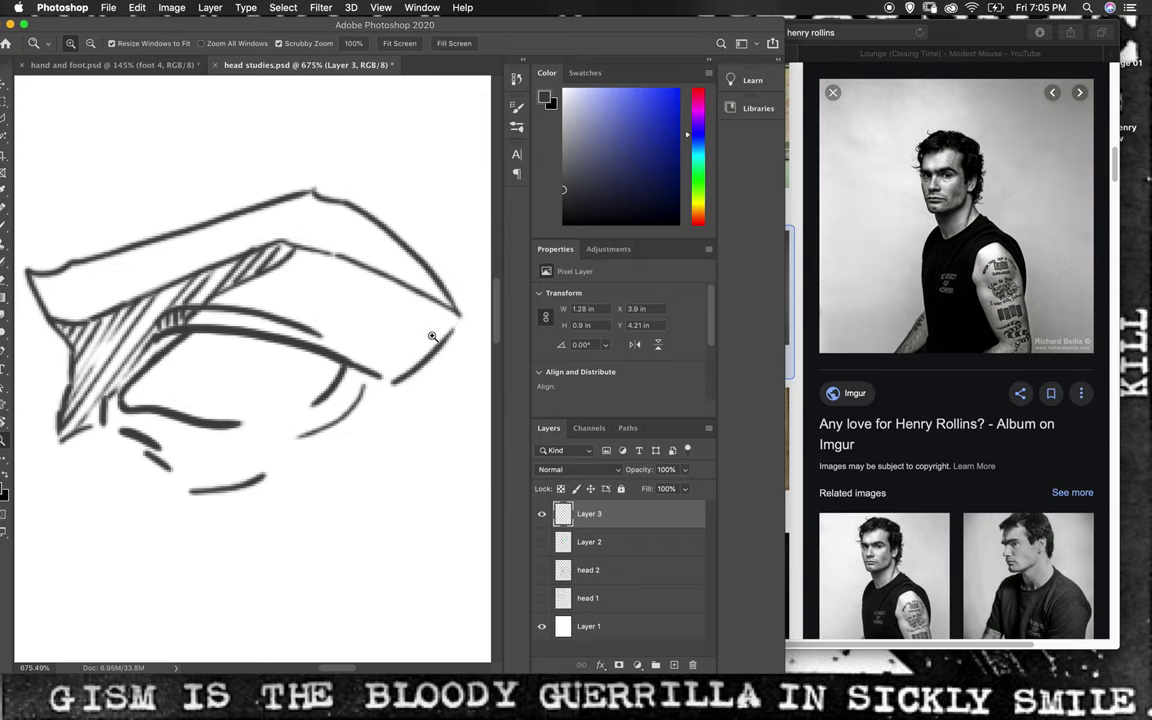
pyautogui.press('b')
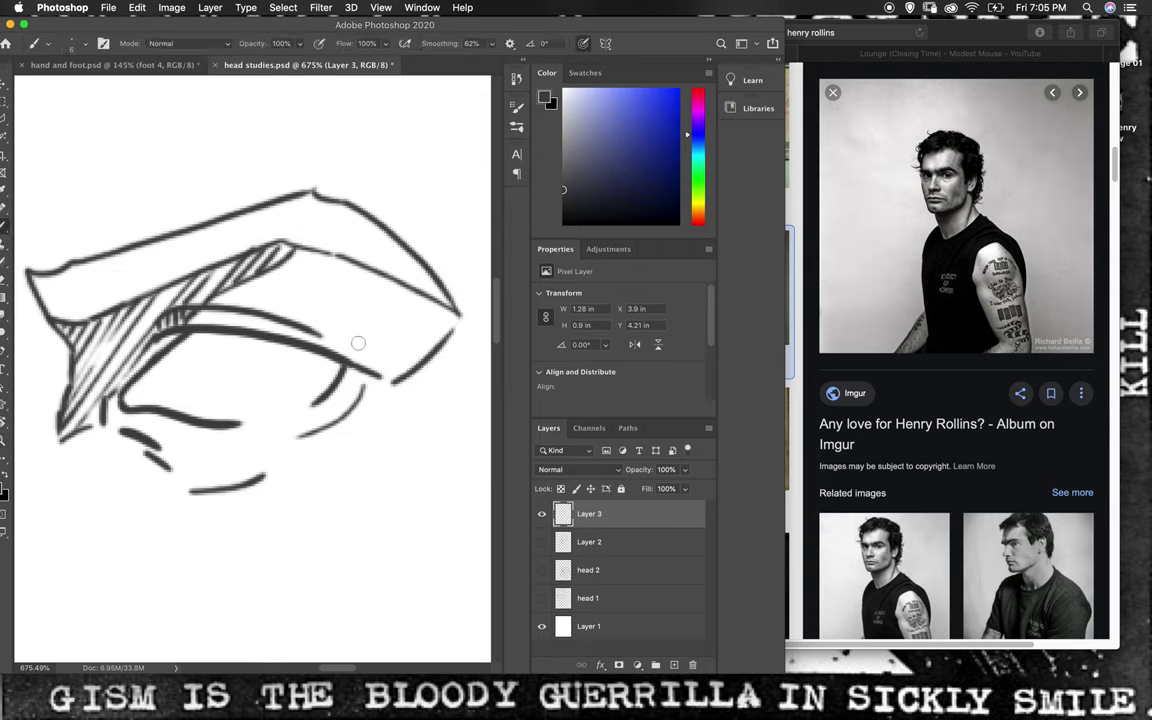
pyautogui.moveTo(348, 355)
pyautogui.mouseDown()
pyautogui.moveTo(406, 350)
pyautogui.moveTo(427, 326)
pyautogui.moveTo(428, 299)
pyautogui.mouseUp()
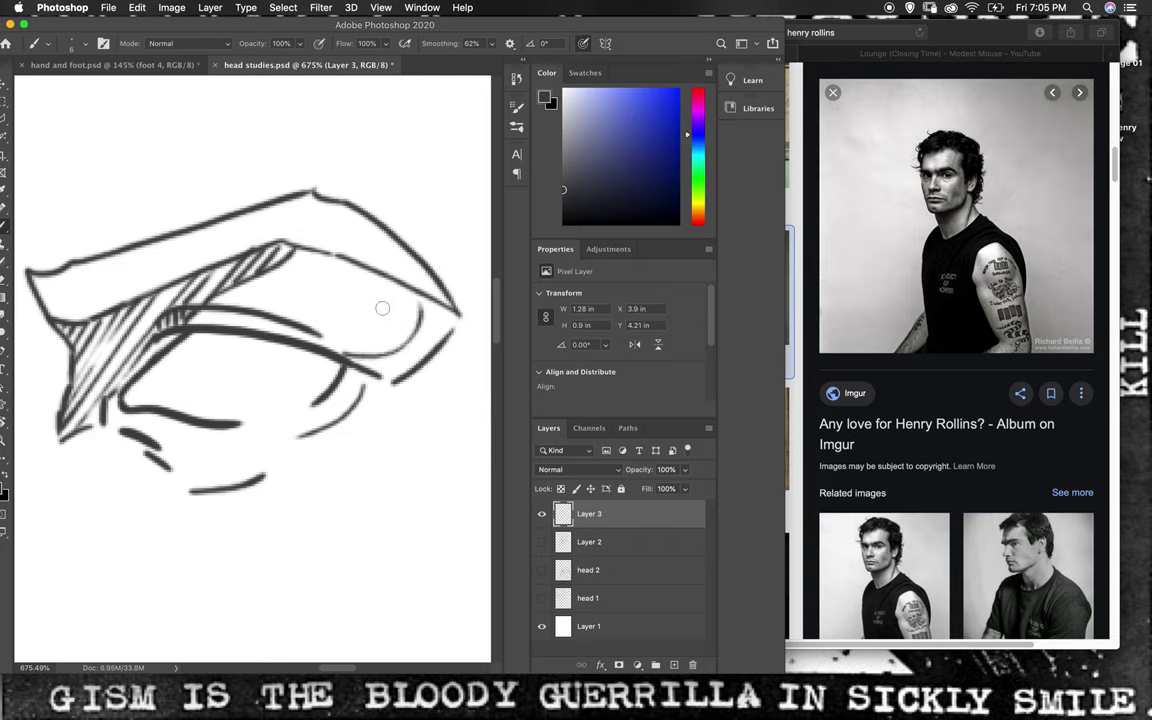
# - Undo the curve and hatch a thin band along the outer eyelid under the brow's right end
pyautogui.hotkey('ctrl', 'z')
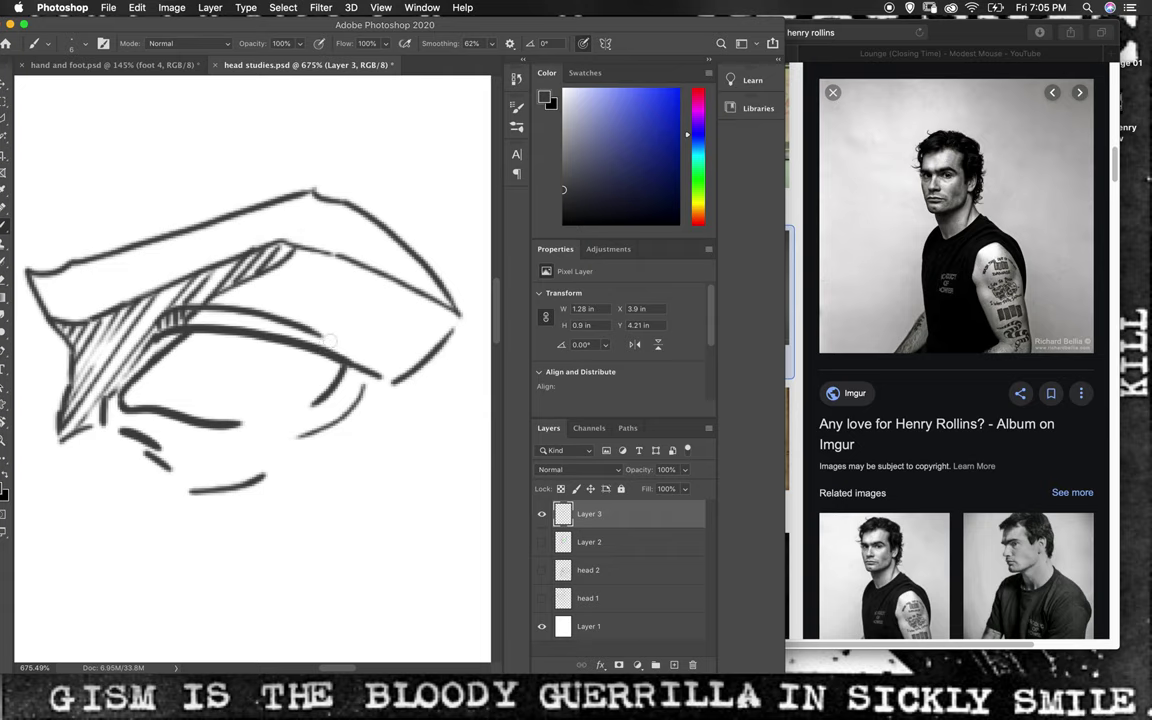
pyautogui.moveTo(330, 344)
pyautogui.mouseDown()
pyautogui.moveTo(376, 353)
pyautogui.moveTo(428, 318)
pyautogui.mouseUp()
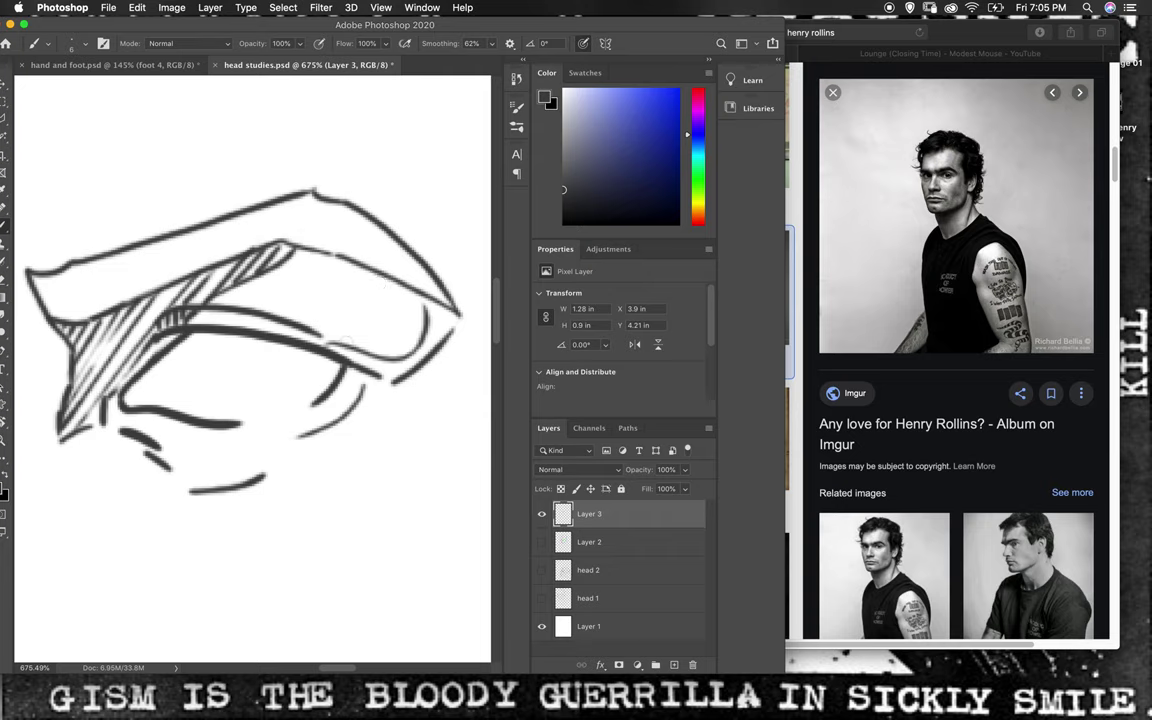
pyautogui.moveTo(335, 352)
pyautogui.mouseDown()
pyautogui.moveTo(360, 346)
pyautogui.moveTo(378, 370)
pyautogui.moveTo(456, 325)
pyautogui.moveTo(446, 333)
pyautogui.moveTo(442, 305)
pyautogui.mouseUp()
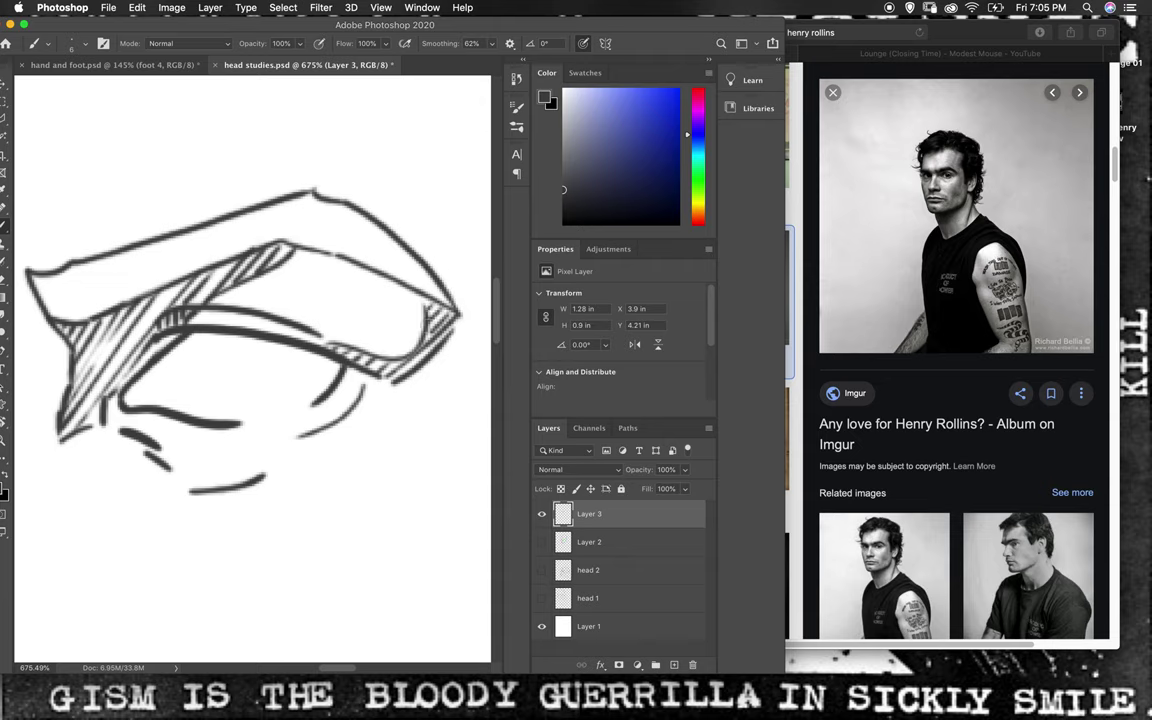
# - Show Layer 2 again and scrubby-zoom from 168% to about 800% on the left eye
pyautogui.click(542, 542)
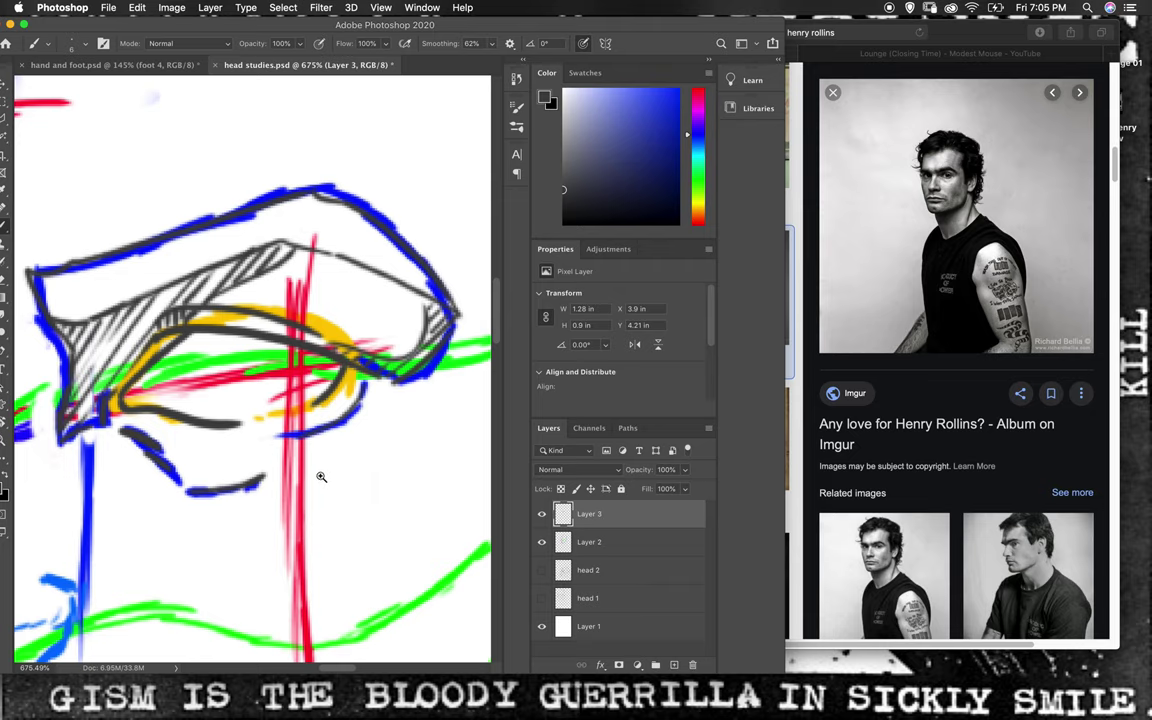
pyautogui.press('z')
pyautogui.moveTo(283, 437); pyautogui.dragTo(163, 438)
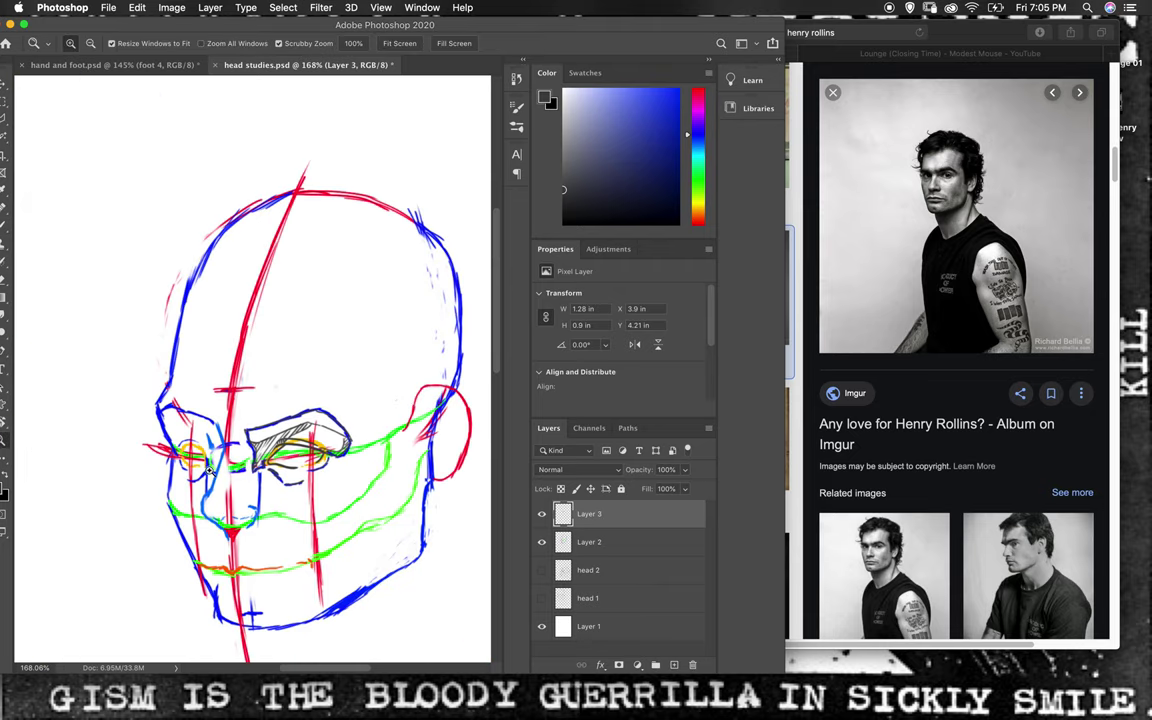
pyautogui.moveTo(179, 471)
pyautogui.mouseDown()
pyautogui.moveTo(264, 481)
pyautogui.moveTo(254, 476)
pyautogui.mouseUp()
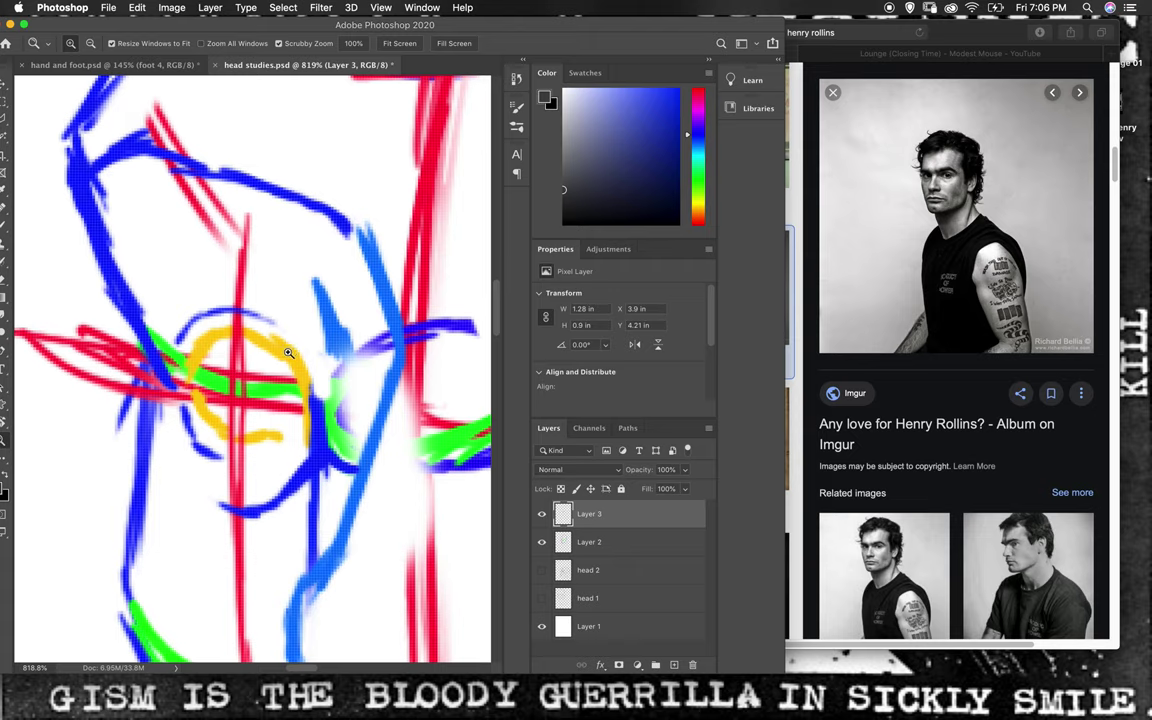
pyautogui.press('b')
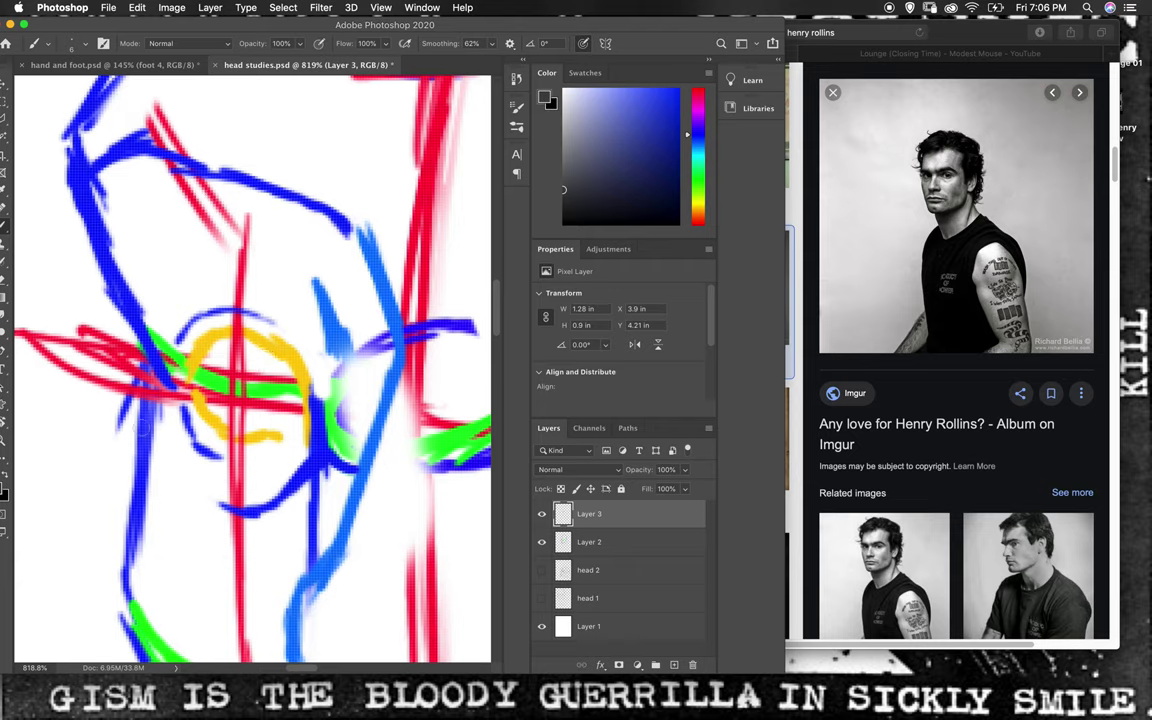
# - Ink the left eye's circle outline and upper lid arc around the yellow construction ring
pyautogui.moveTo(182, 373)
pyautogui.mouseDown()
pyautogui.moveTo(280, 341)
pyautogui.moveTo(312, 388)
pyautogui.mouseUp()
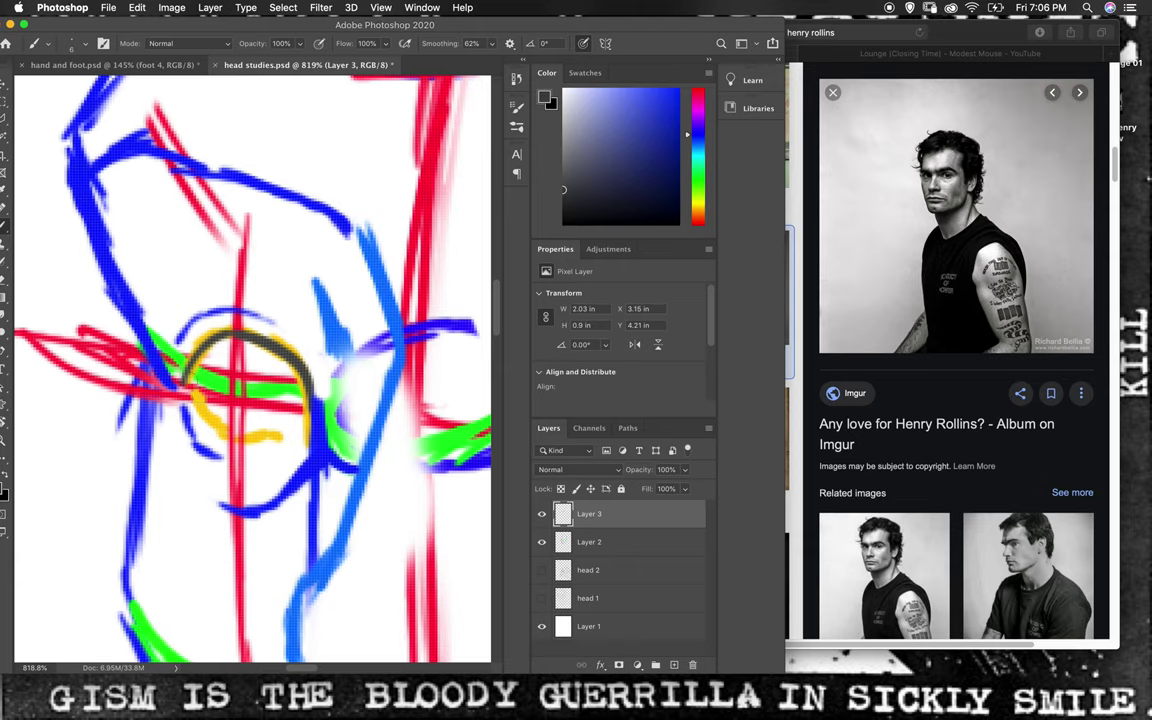
pyautogui.moveTo(185, 380)
pyautogui.mouseDown()
pyautogui.moveTo(268, 444)
pyautogui.moveTo(290, 439)
pyautogui.mouseUp()
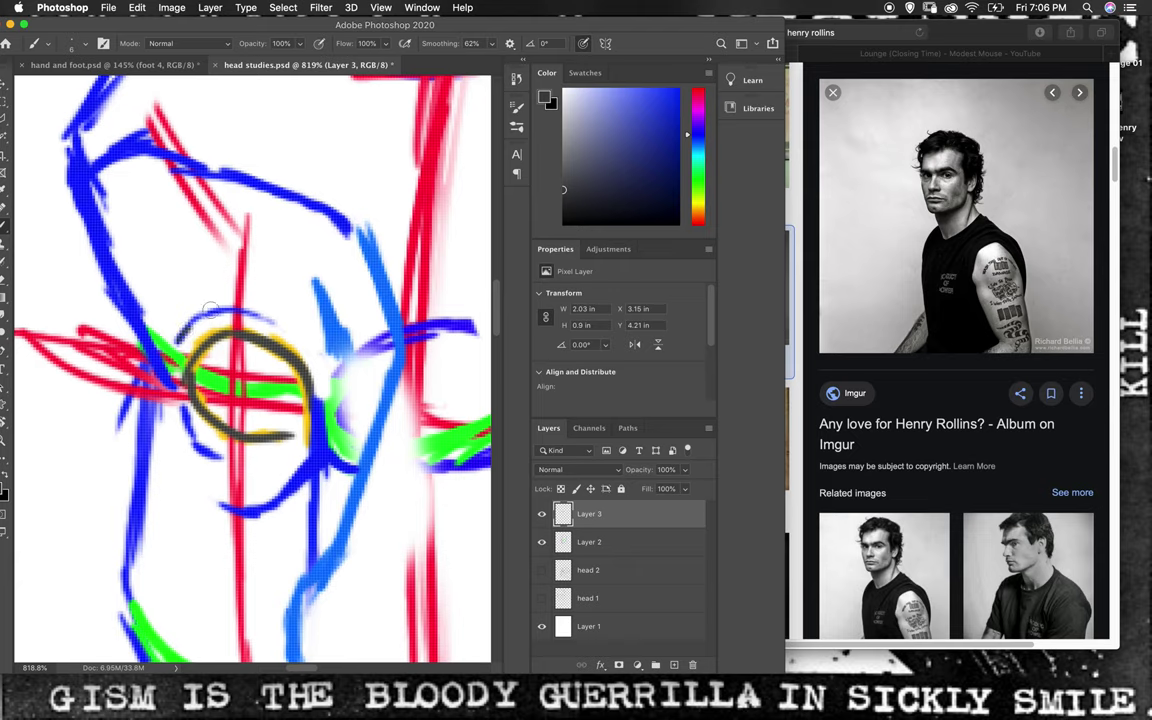
pyautogui.moveTo(181, 324); pyautogui.dragTo(272, 318)
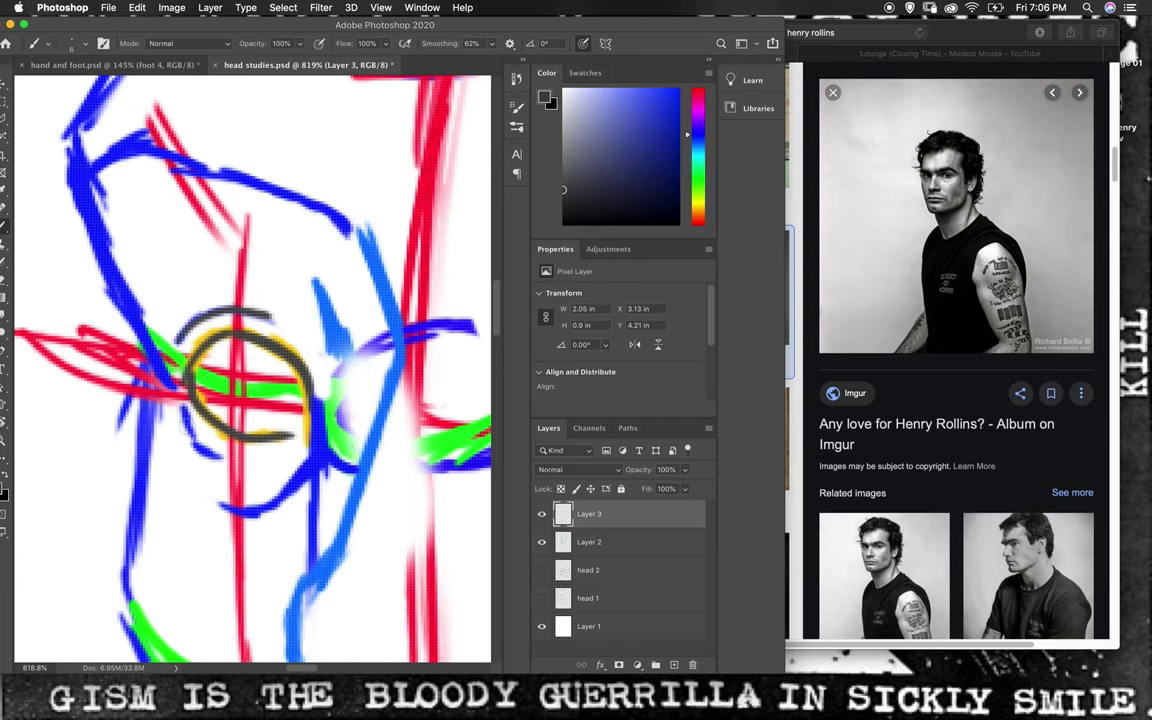
pyautogui.moveTo(198, 448); pyautogui.dragTo(207, 434)
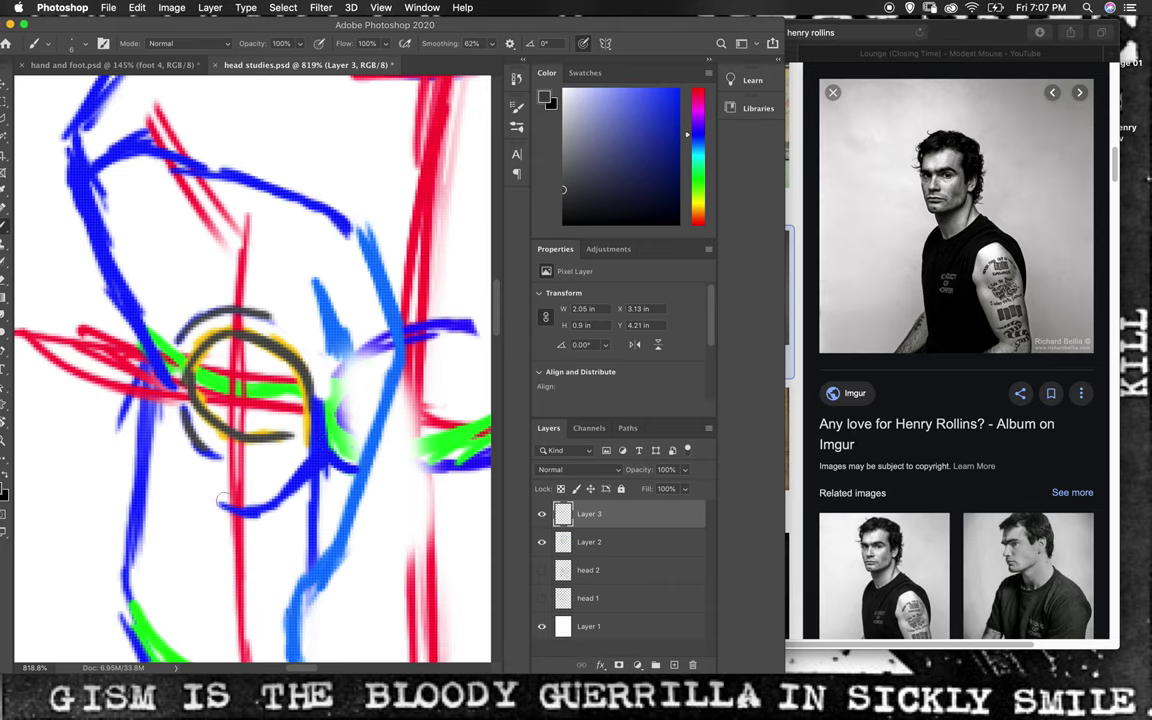
pyautogui.moveTo(224, 505); pyautogui.dragTo(298, 470)
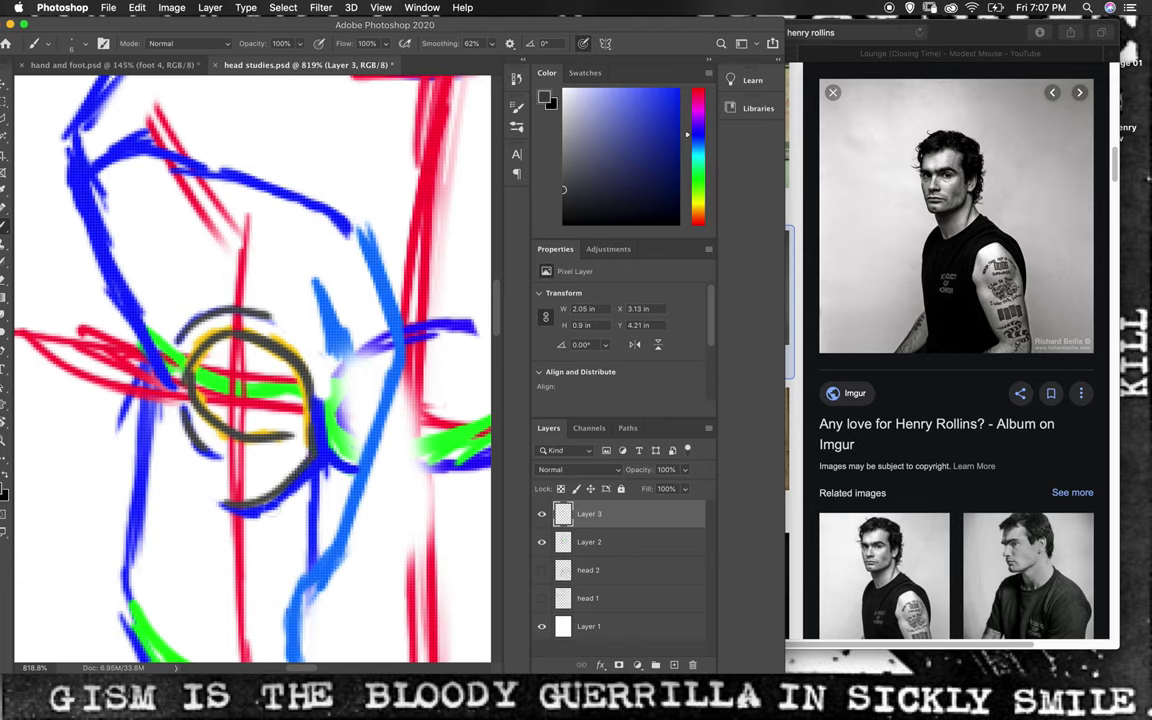
pyautogui.press('super+z')
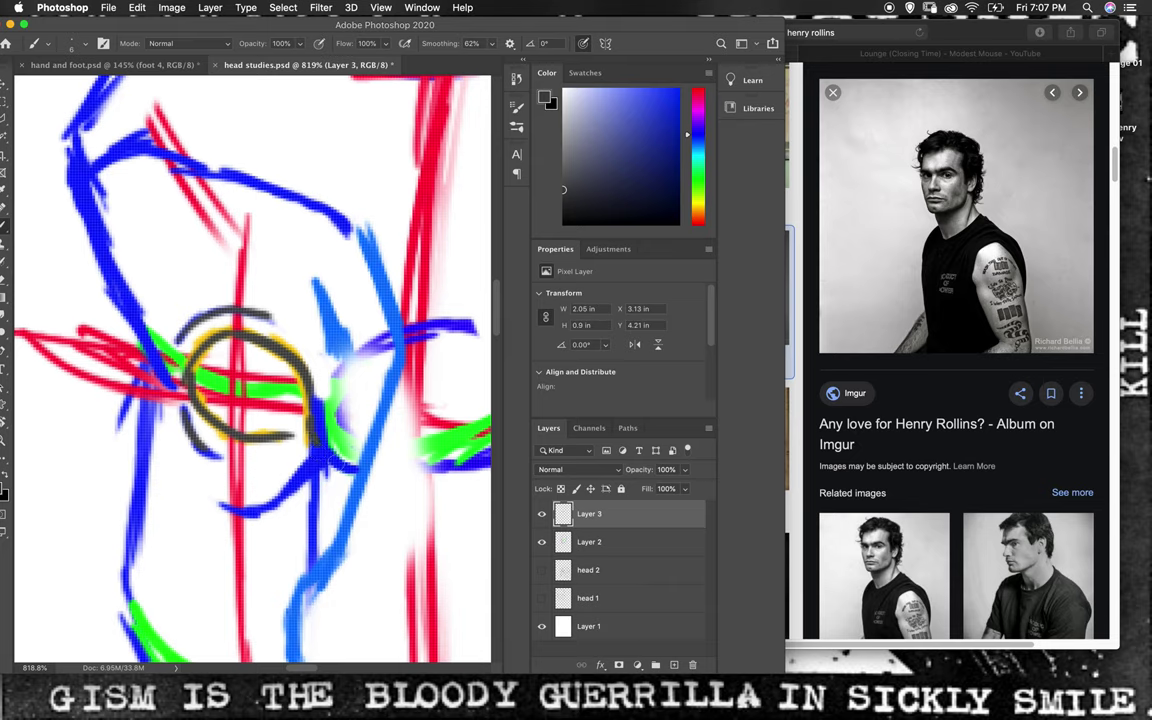
# - Draw the left lower lid with undo retries, then begin tracing the socket's blue contour
pyautogui.moveTo(305, 424); pyautogui.dragTo(356, 468)
pyautogui.moveTo(319, 451); pyautogui.dragTo(241, 526)
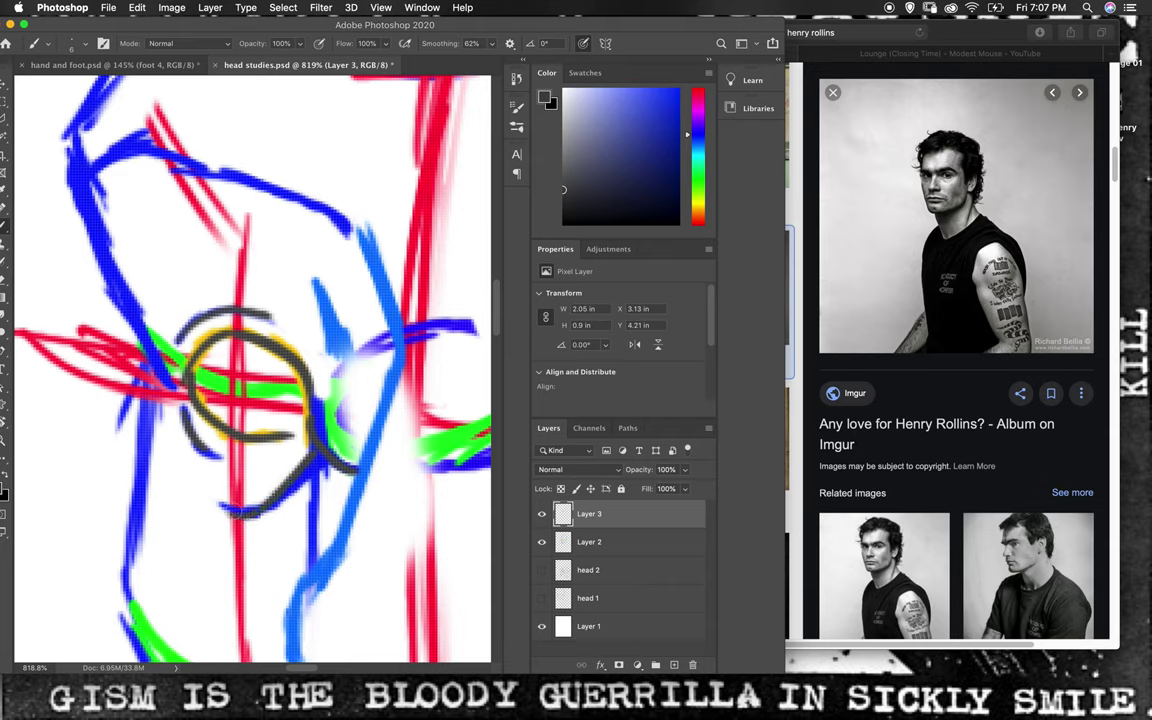
pyautogui.press('super+z')
pyautogui.press('super+z')
pyautogui.press('super+z')
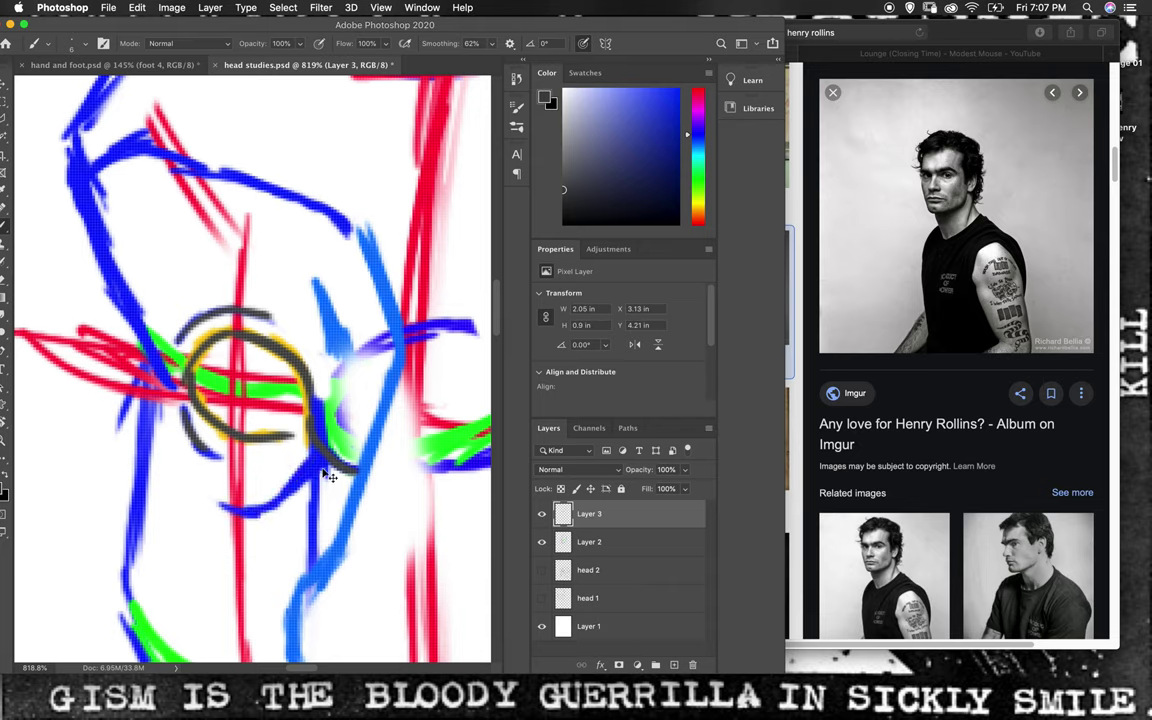
pyautogui.press('e')
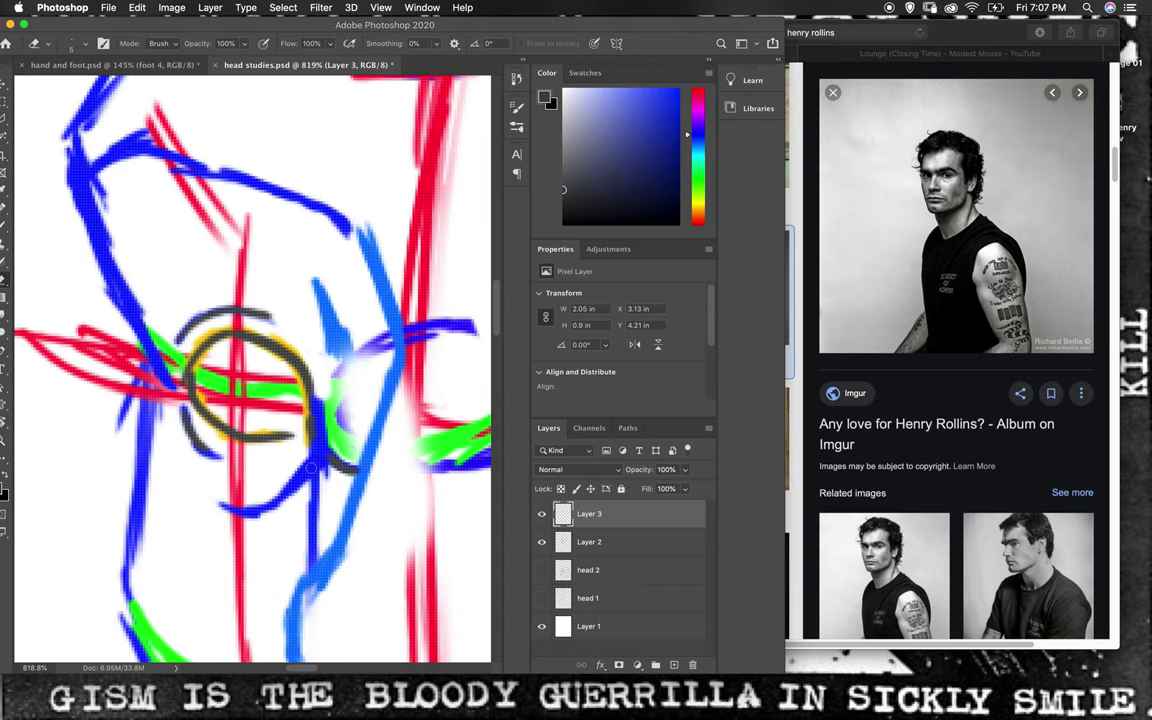
pyautogui.press('b')
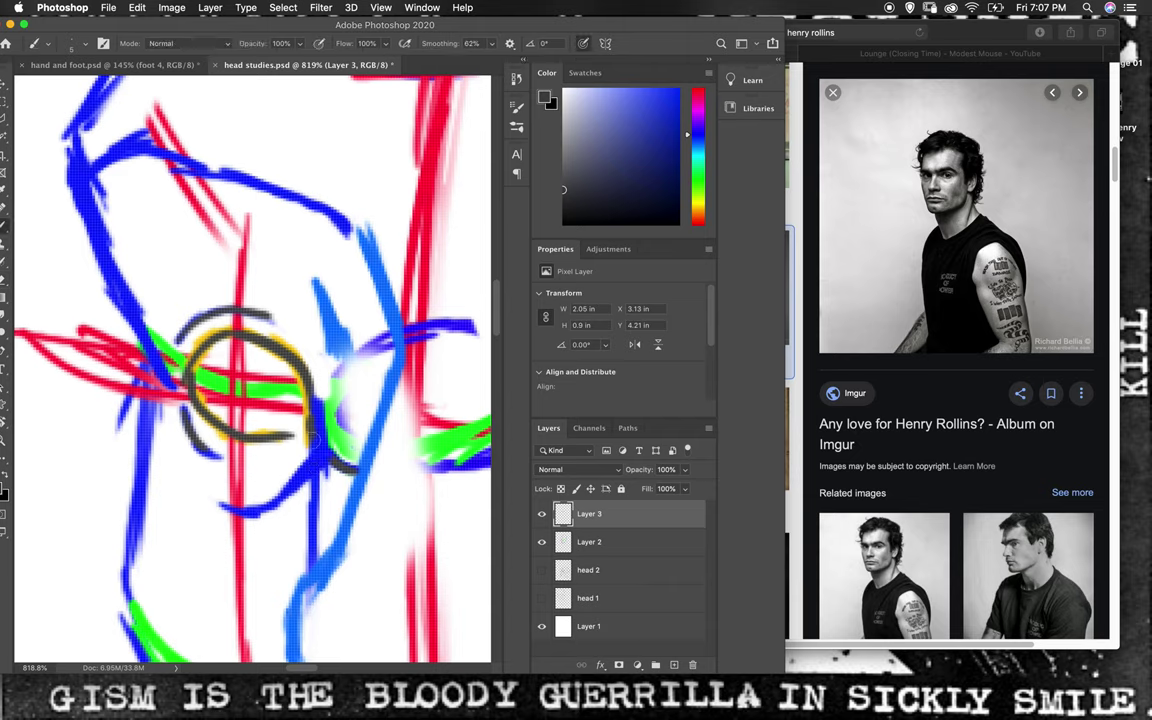
pyautogui.moveTo(311, 454); pyautogui.dragTo(258, 500)
pyautogui.hotkey('ctrl', 'z')
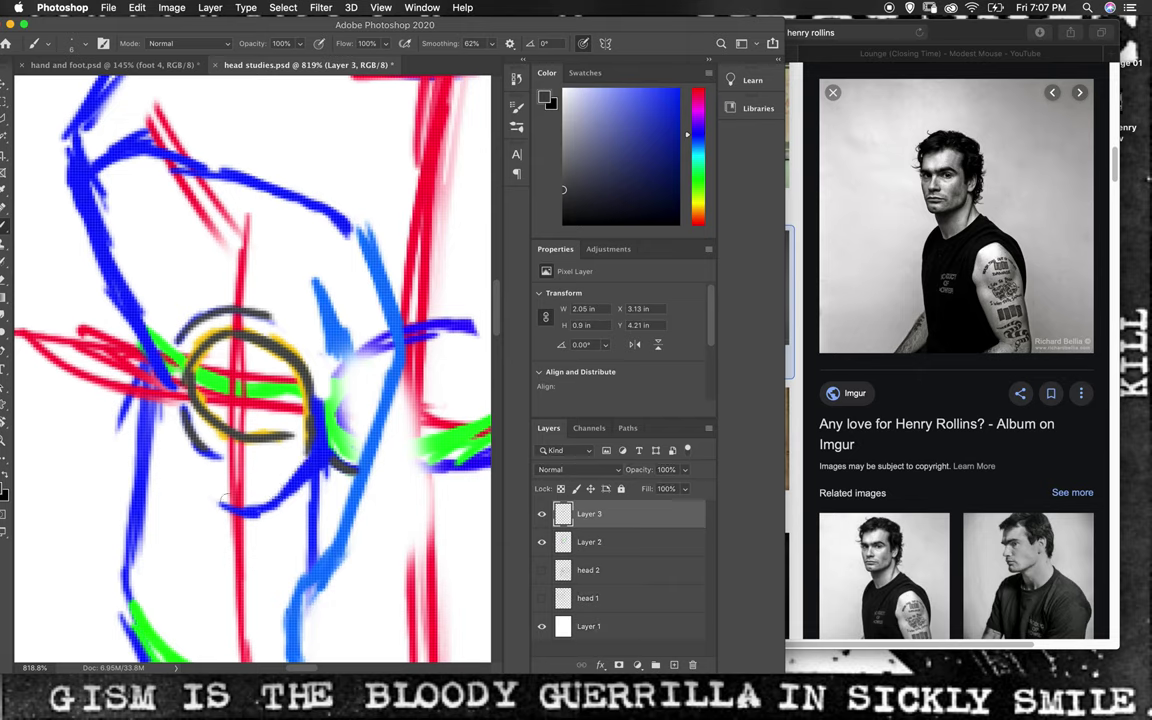
pyautogui.moveTo(273, 508); pyautogui.dragTo(303, 458)
pyautogui.hotkey('ctrl', 'z')
pyautogui.moveTo(300, 420); pyautogui.dragTo(236, 505)
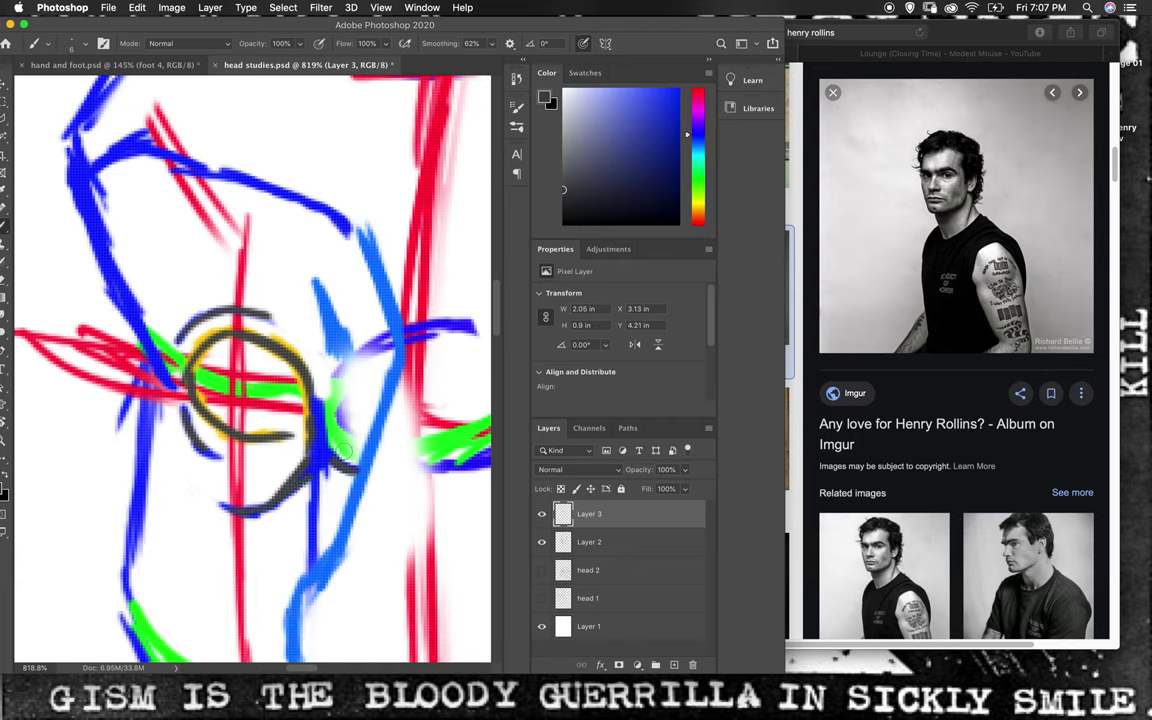
pyautogui.moveTo(322, 446); pyautogui.dragTo(340, 468)
pyautogui.moveTo(88, 188); pyautogui.dragTo(127, 330)
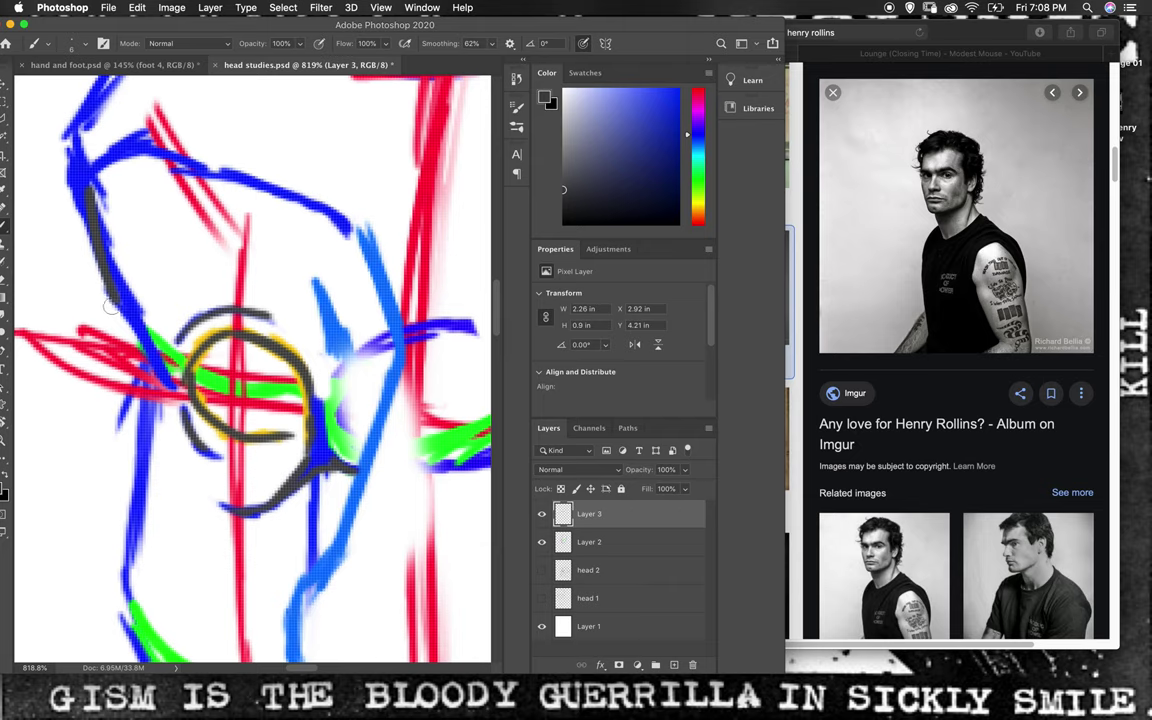
# - Redraw the left eye socket edge in dark grey along the blue contour, trimming its top end
pyautogui.hotkey('ctrl', 'z')
pyautogui.moveTo(84, 182); pyautogui.dragTo(110, 265)
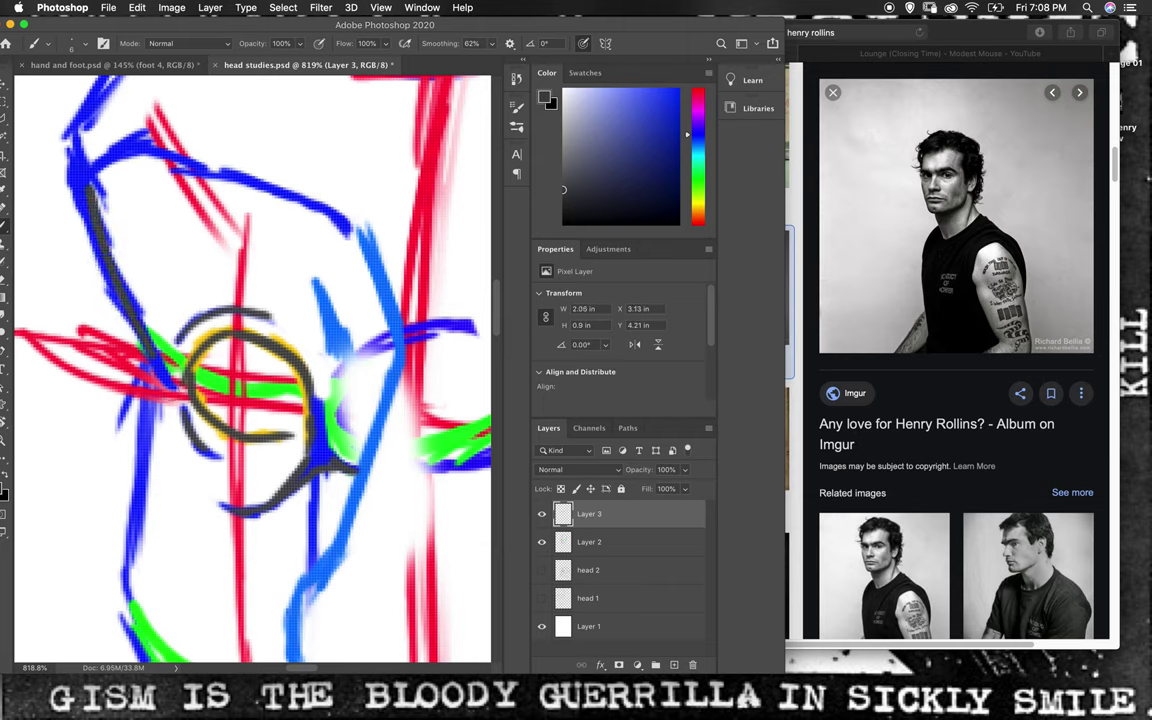
pyautogui.moveTo(142, 327); pyautogui.dragTo(160, 372)
pyautogui.press('e')
pyautogui.moveTo(88, 186); pyautogui.dragTo(94, 199)
# - Draw the arching brow curve with a tick at its outer end, then hide Layer 2's construction lines
pyautogui.press('b')
pyautogui.moveTo(91, 207)
pyautogui.mouseDown()
pyautogui.moveTo(115, 160)
pyautogui.moveTo(130, 152)
pyautogui.moveTo(143, 170)
pyautogui.moveTo(158, 148)
pyautogui.moveTo(188, 146)
pyautogui.moveTo(340, 228)
pyautogui.mouseUp()
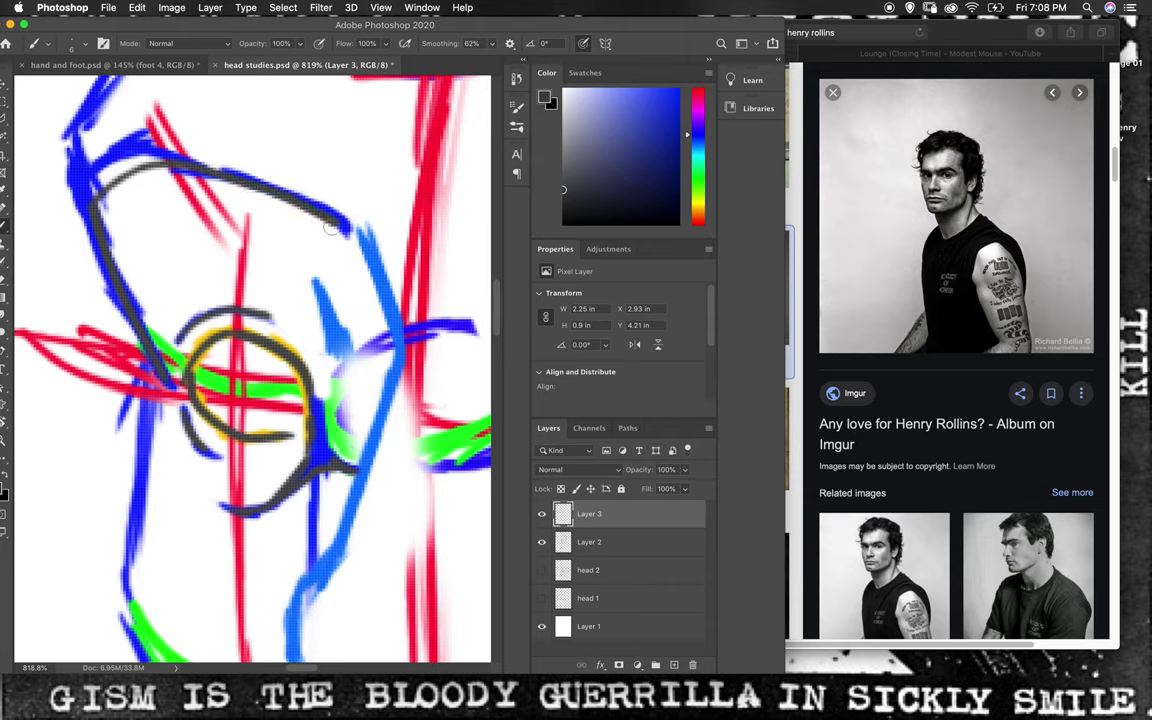
pyautogui.press('e')
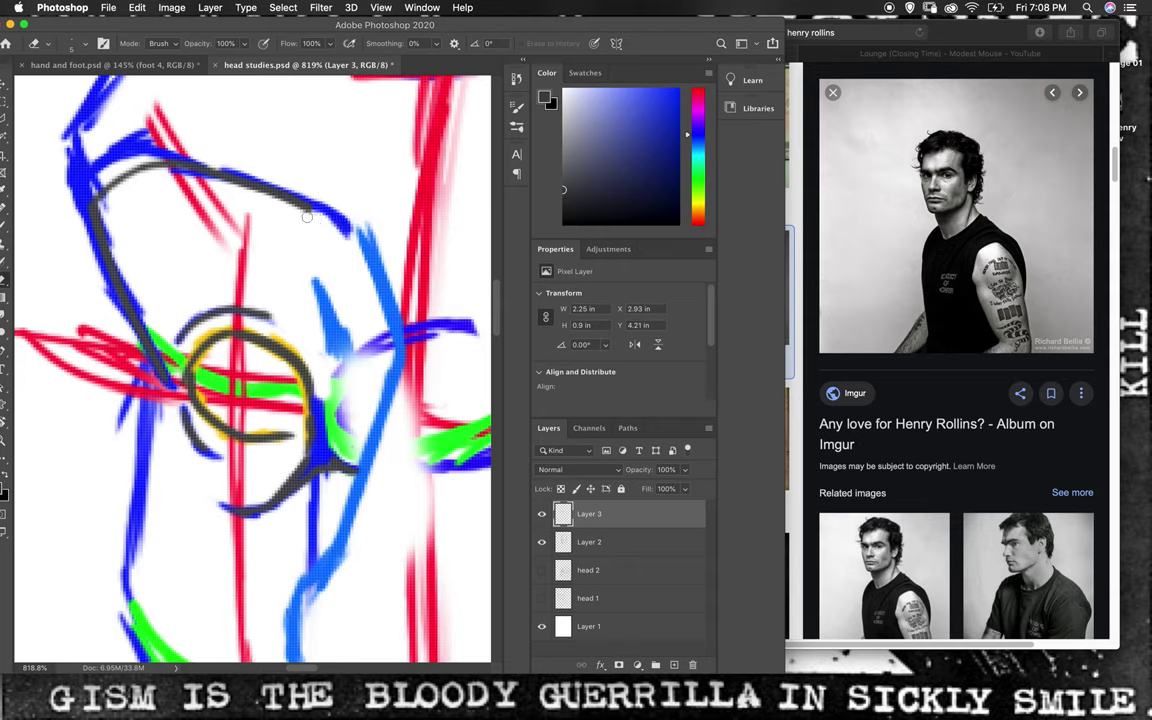
pyautogui.press('b')
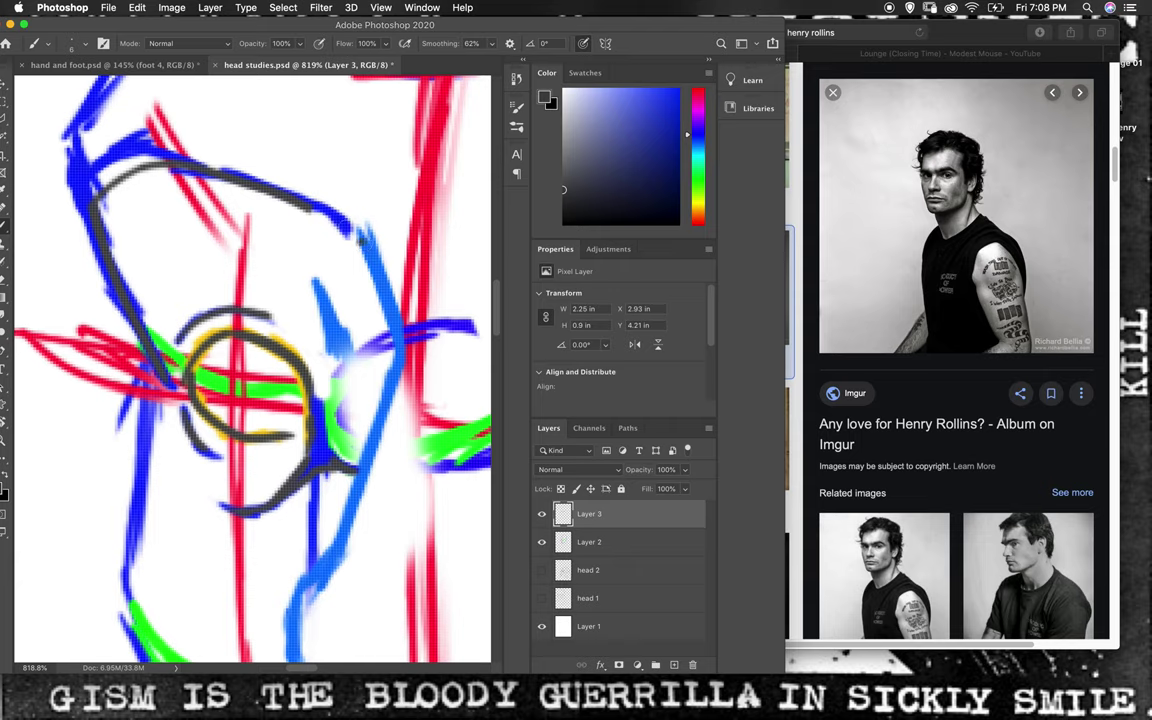
pyautogui.moveTo(346, 208); pyautogui.dragTo(338, 235)
pyautogui.hotkey('ctrl', 'z')
pyautogui.moveTo(345, 214); pyautogui.dragTo(324, 232)
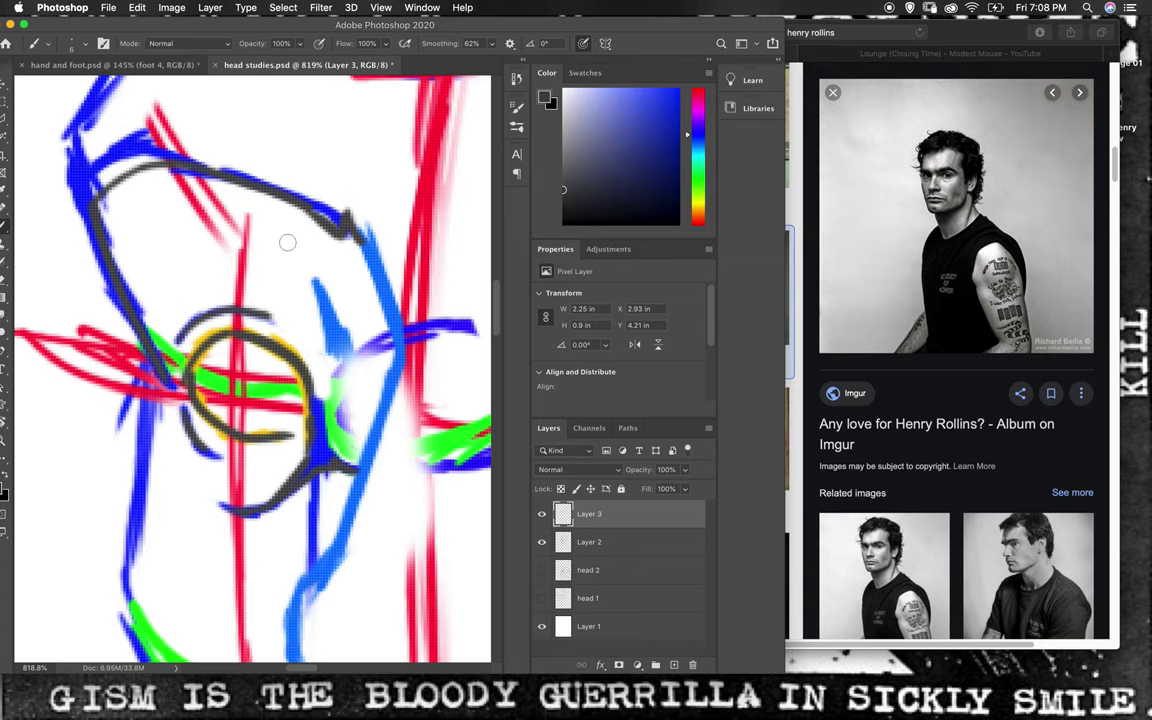
pyautogui.click(543, 542)
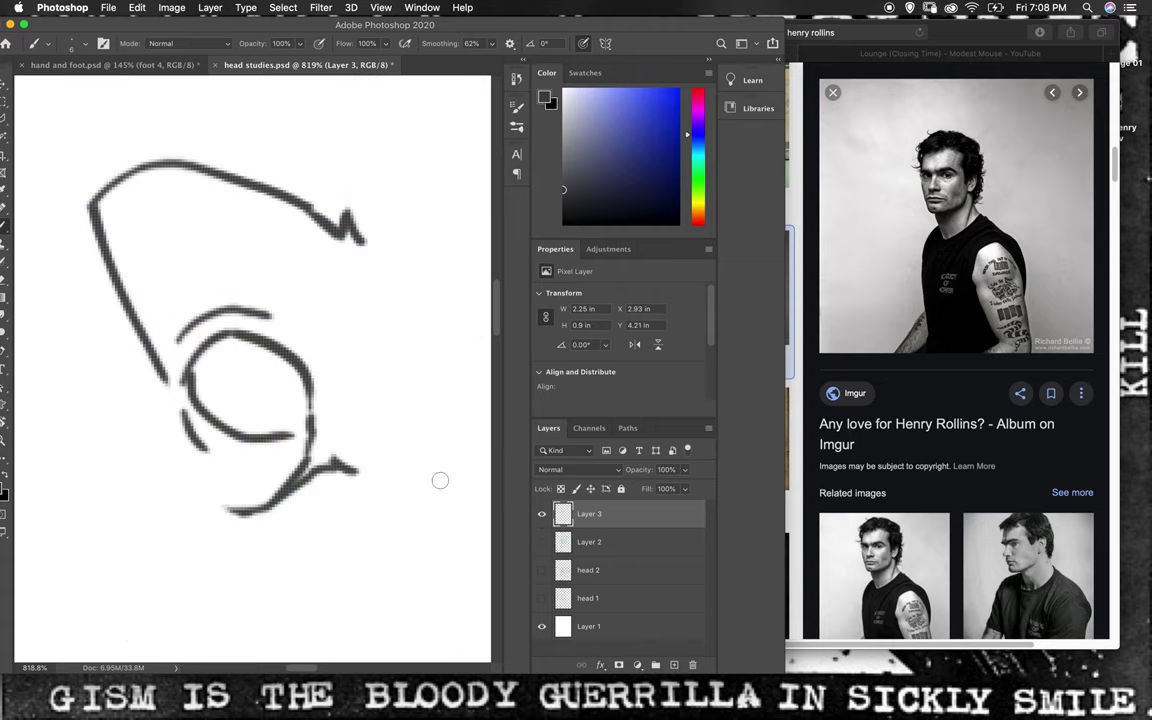
# - Zoom out to 181%, then to 349% framing both eyes, and show Layer 2's construction lines again
pyautogui.press('z')
pyautogui.moveTo(376, 337); pyautogui.dragTo(333, 395)
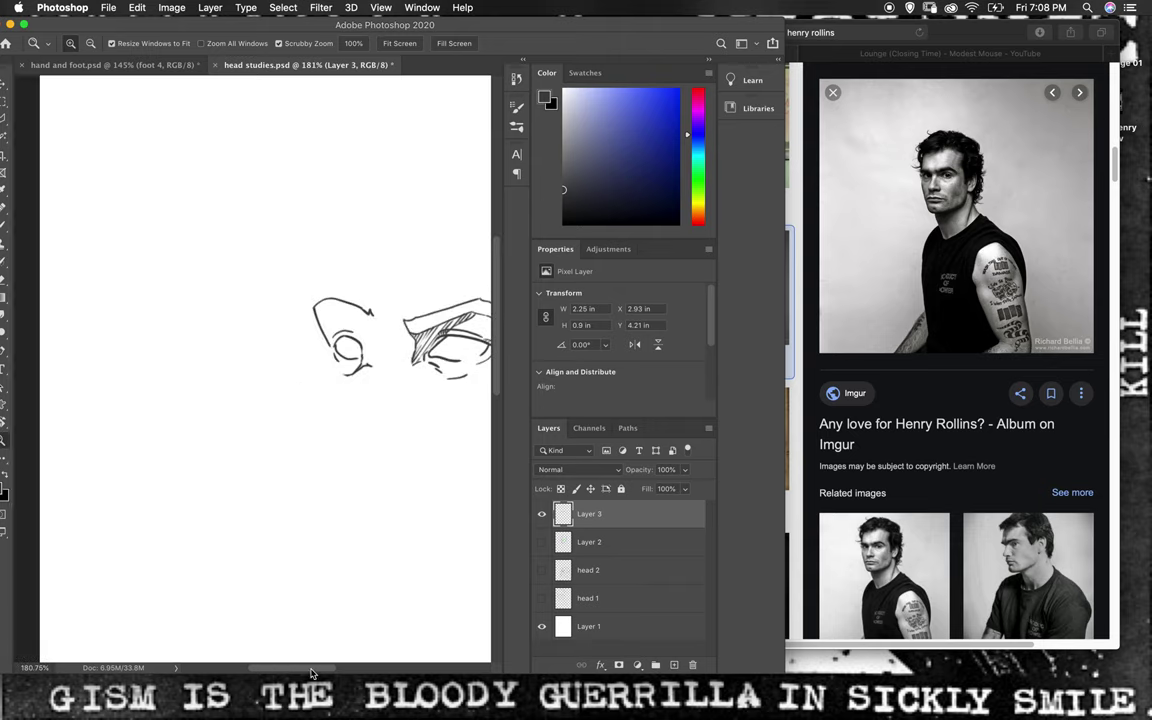
pyautogui.hscroll(3, 283, 600)
pyautogui.hscroll(2, 302, 598)
pyautogui.moveTo(293, 365); pyautogui.dragTo(295, 335)
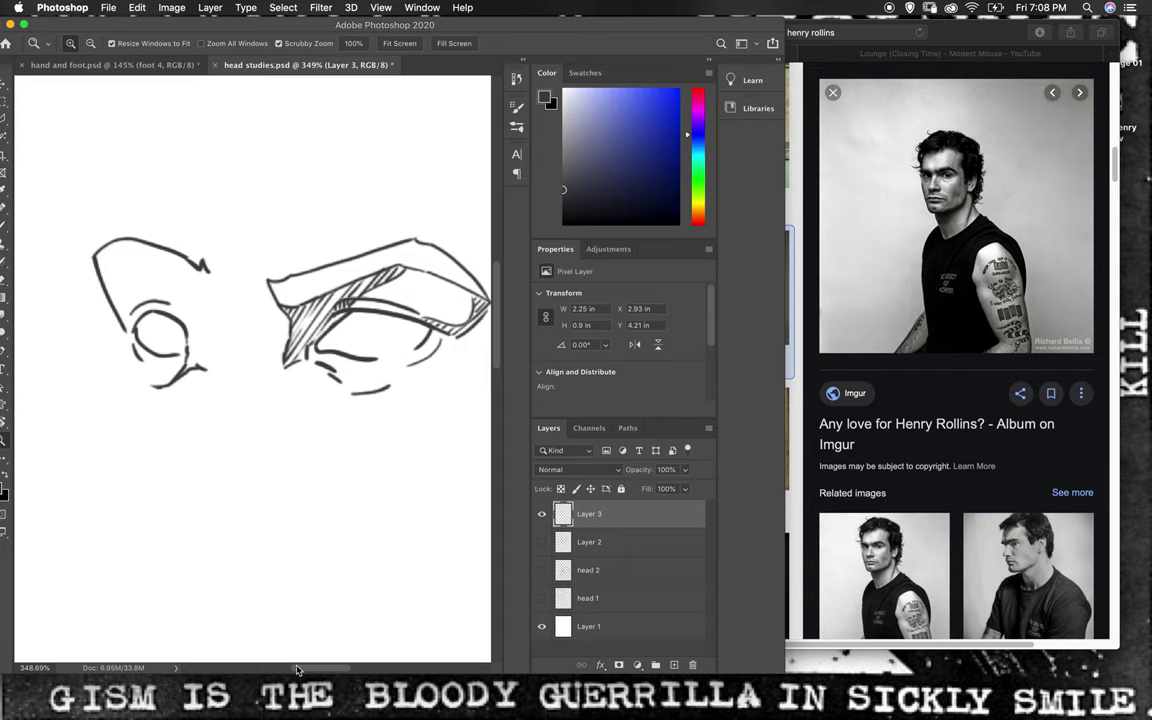
pyautogui.hscroll(1, 327, 671)
pyautogui.hscroll(1, 327, 671)
pyautogui.hscroll(1, 327, 668)
pyautogui.hscroll(1, 326, 664)
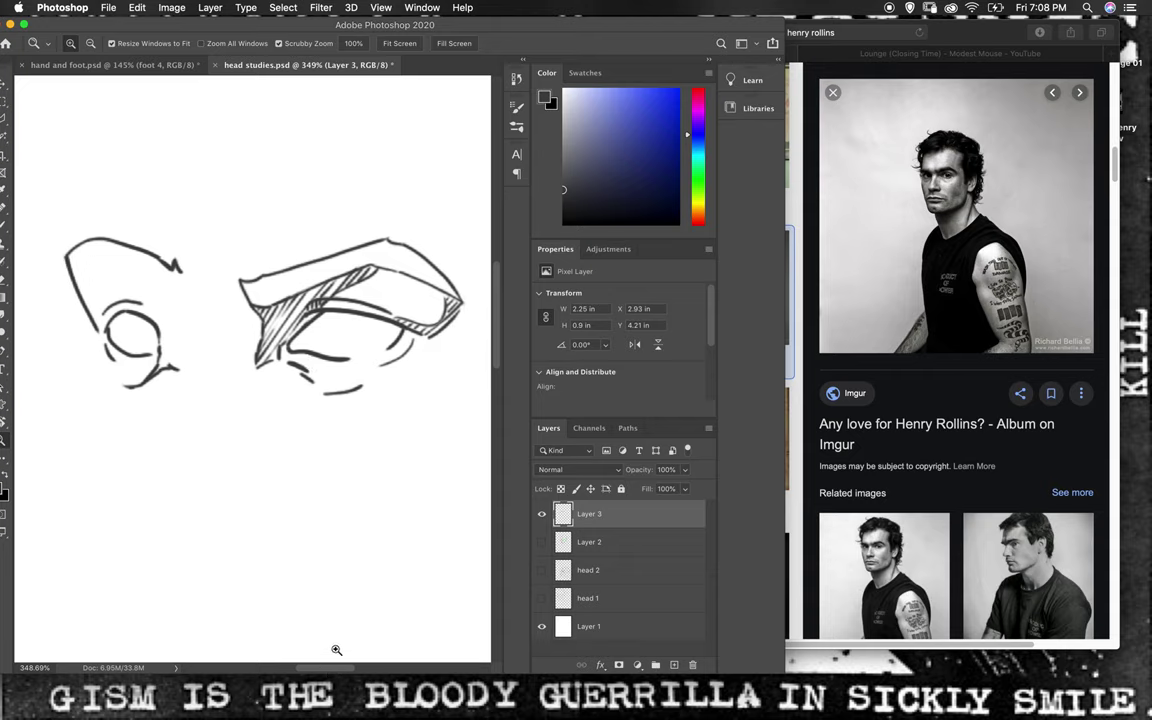
pyautogui.click(541, 542)
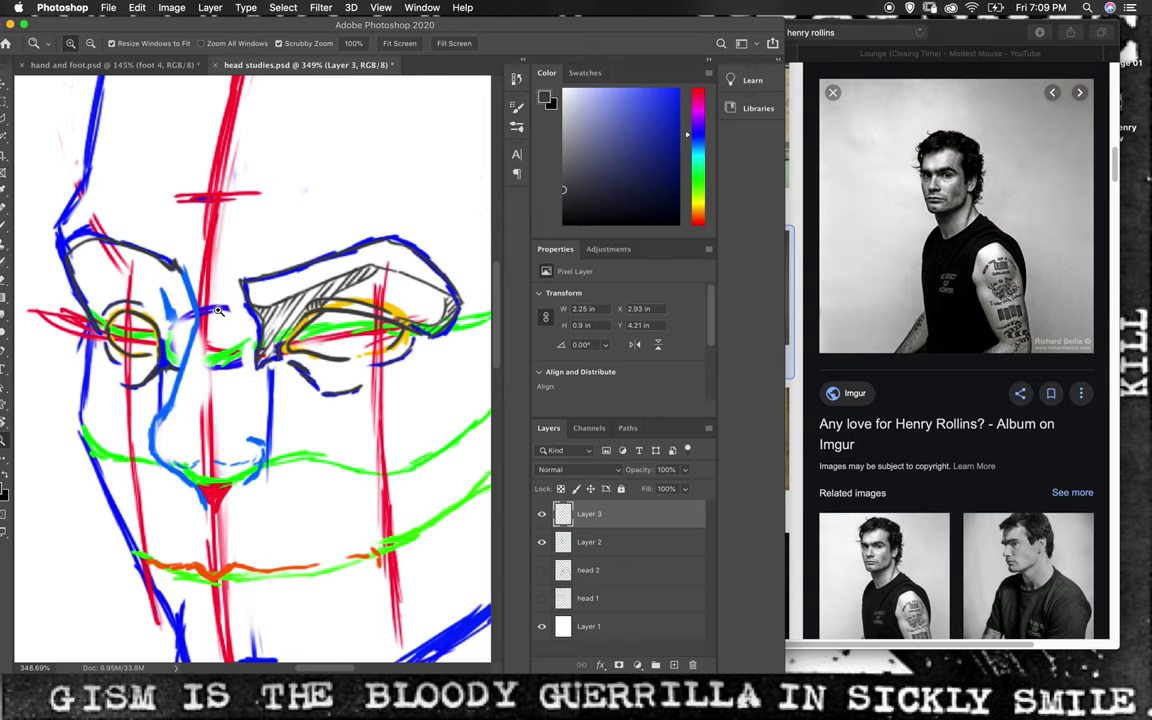
# - Add two dark strokes along the left eye socket, then toggle Layer 2 off and on to check
pyautogui.press('b')
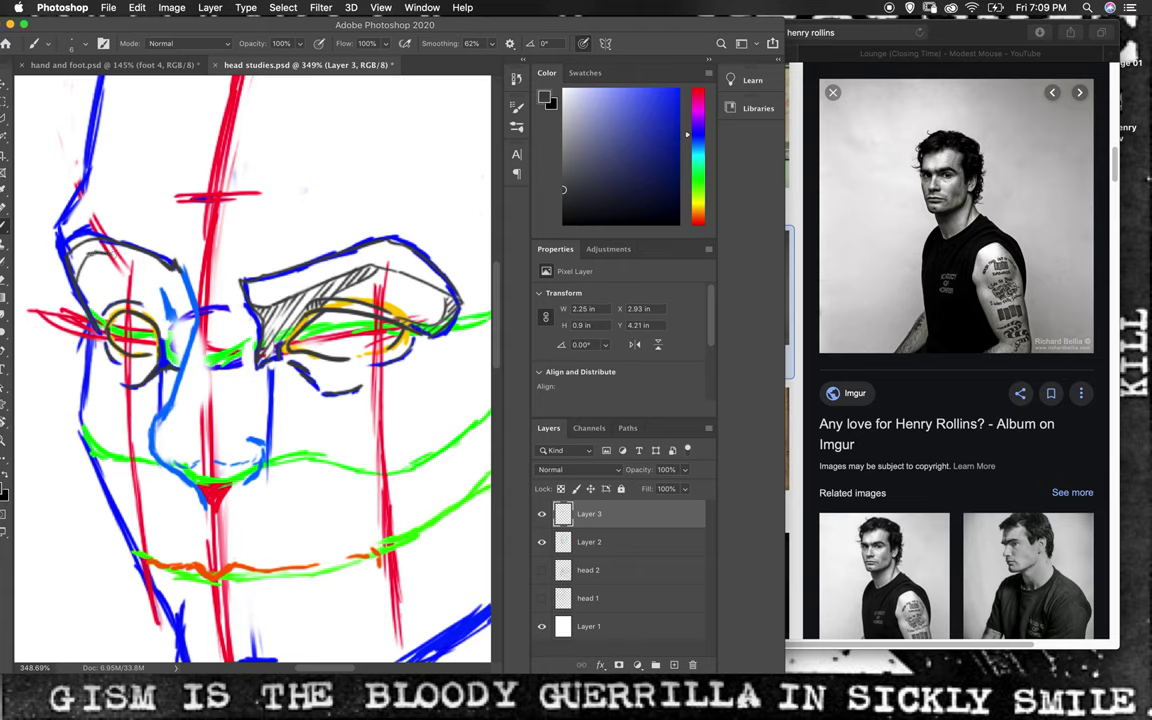
pyautogui.moveTo(104, 232); pyautogui.dragTo(151, 302)
pyautogui.moveTo(124, 258); pyautogui.dragTo(128, 292)
pyautogui.click(541, 543)
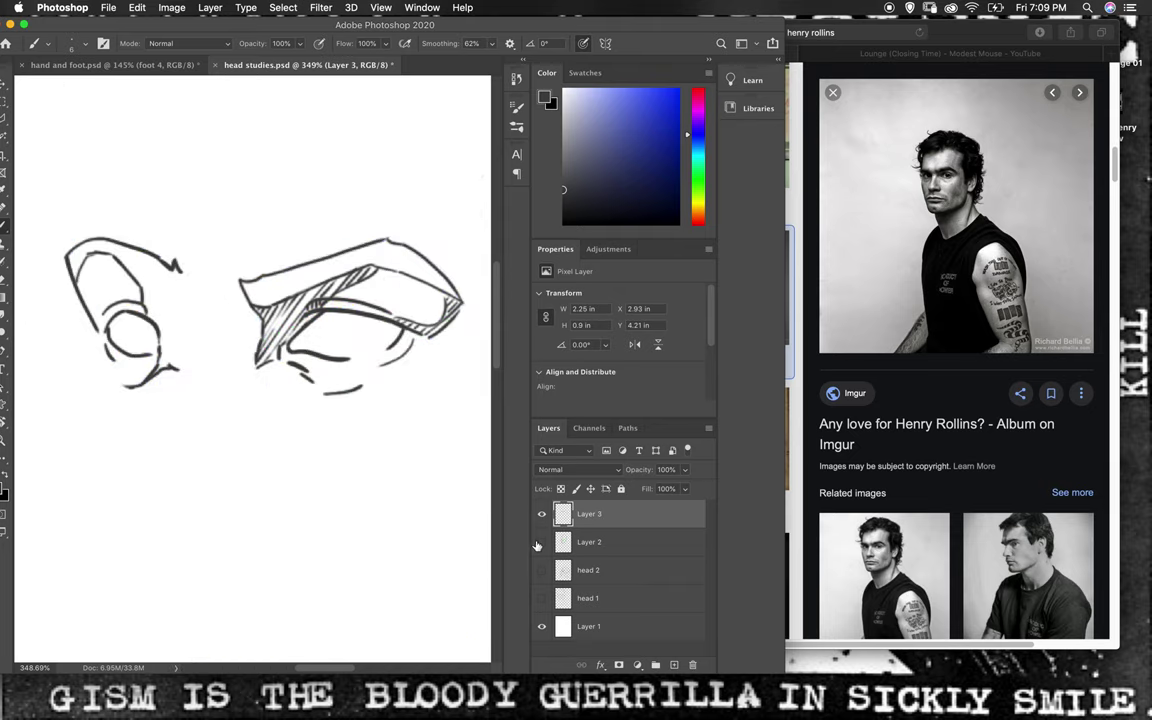
pyautogui.click(541, 543)
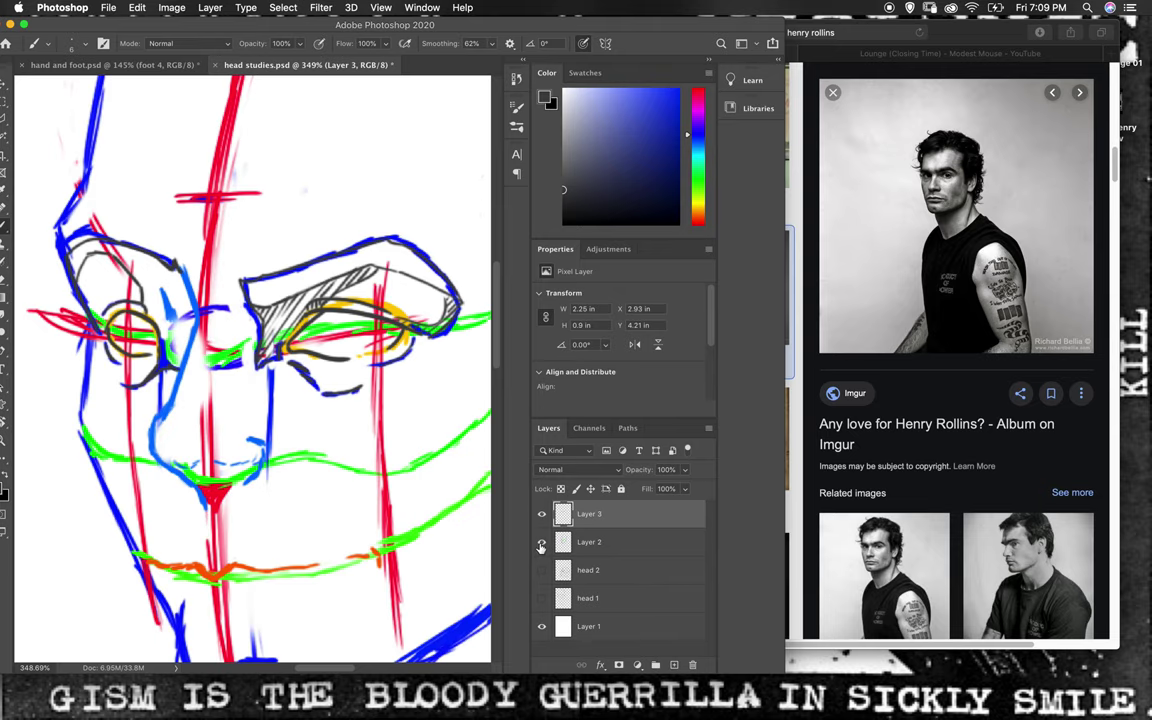